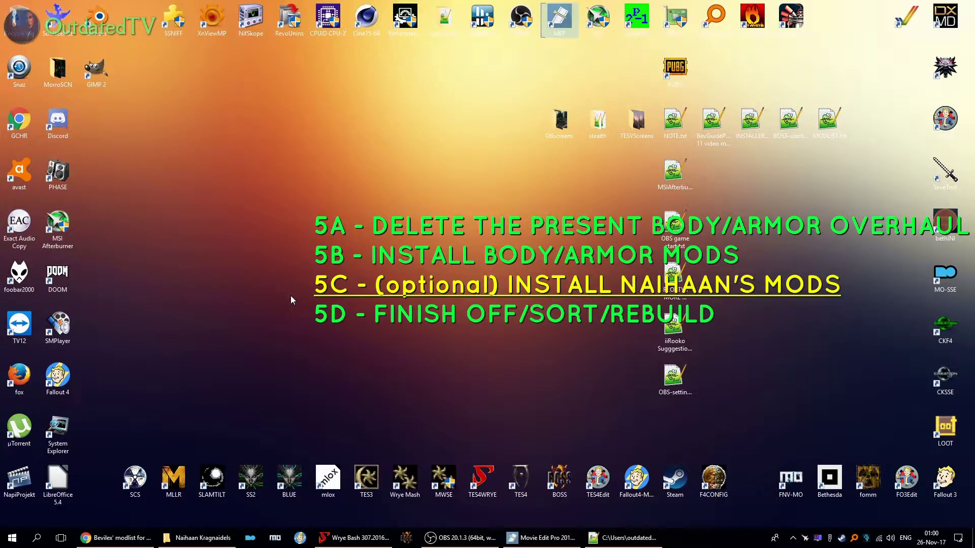
Bring up the Bevilex' modlist guide at the optional Naihaan Kragnaidel's Replacers entry.
click(117, 538)
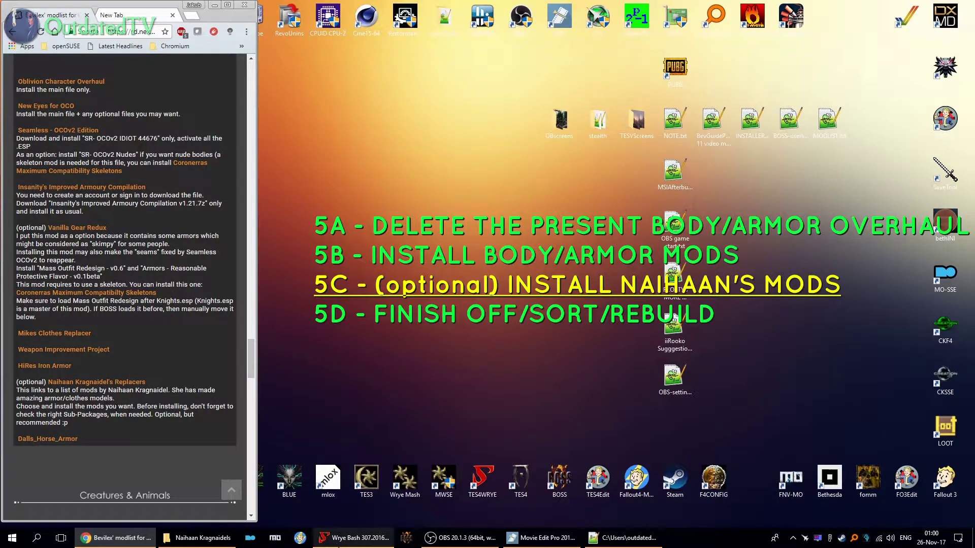
Restore the Naihaan Kragnaidels archives folder and select the Aqua Silk and Tattered Robes archive.
click(204, 538)
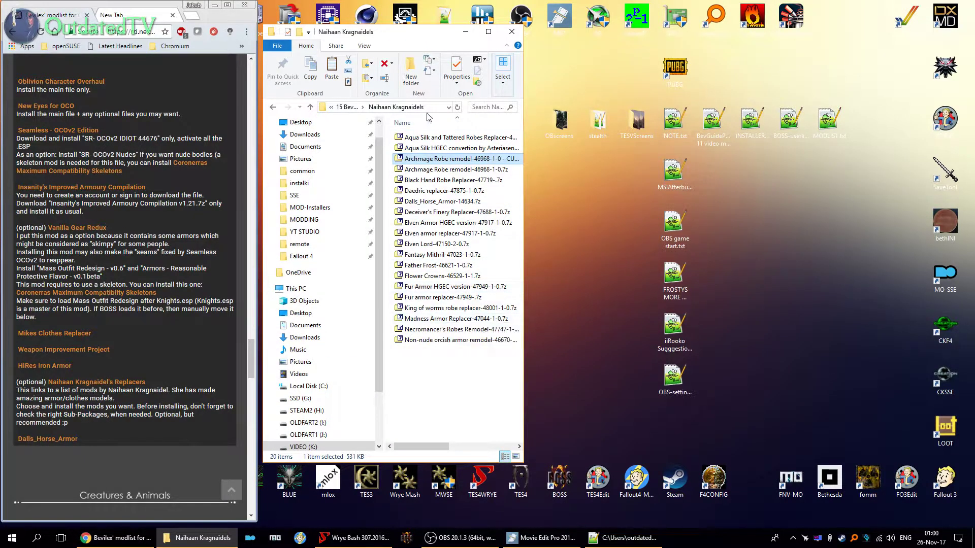
click(434, 148)
click(438, 137)
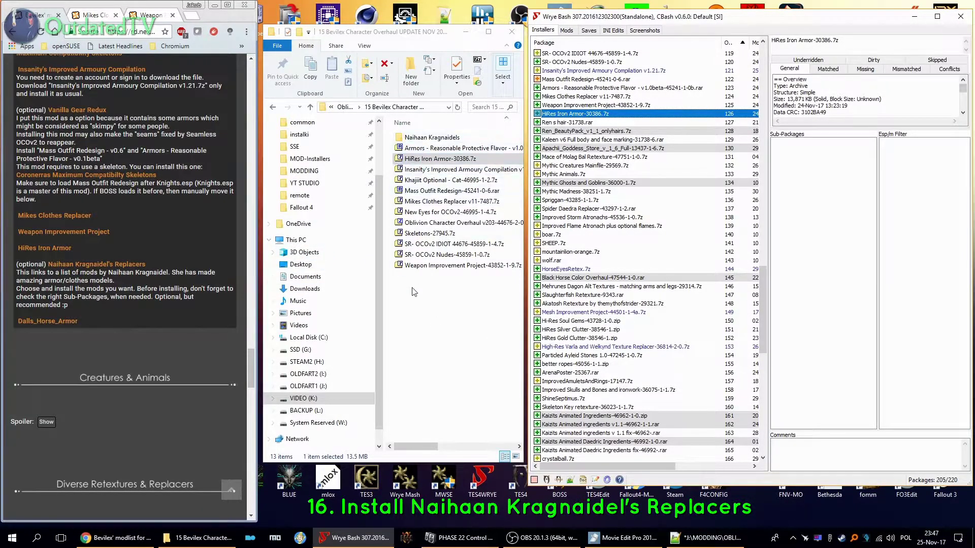
Open the Naihaan Kragnaidels folder, preview the Aqua Silk robes archive, and add it to Installers.
click(427, 320)
double_click(432, 137)
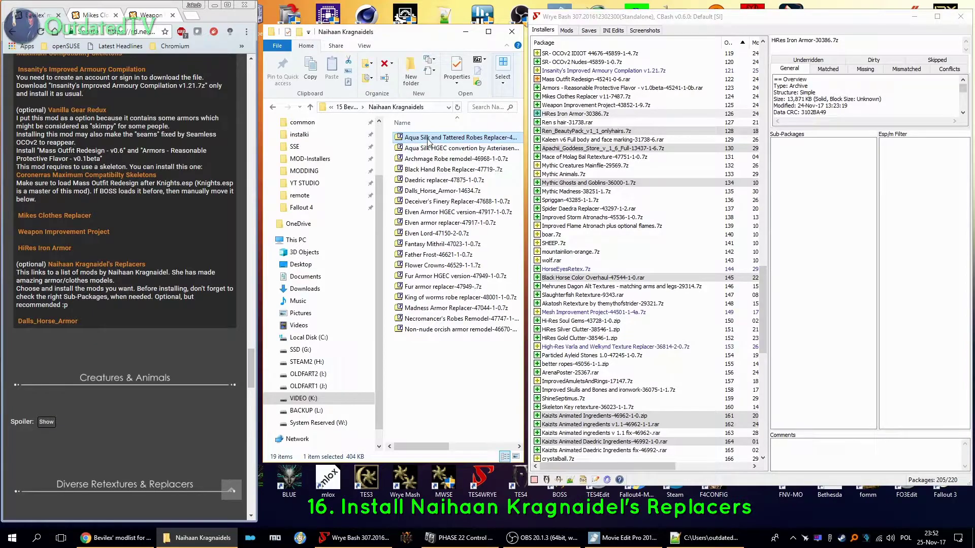
mouse_move(457, 137)
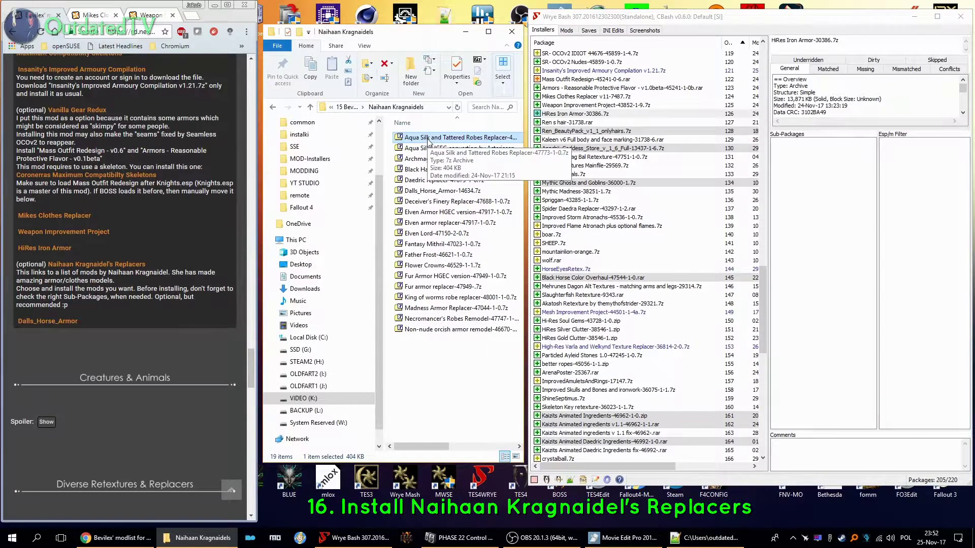
double_click(428, 138)
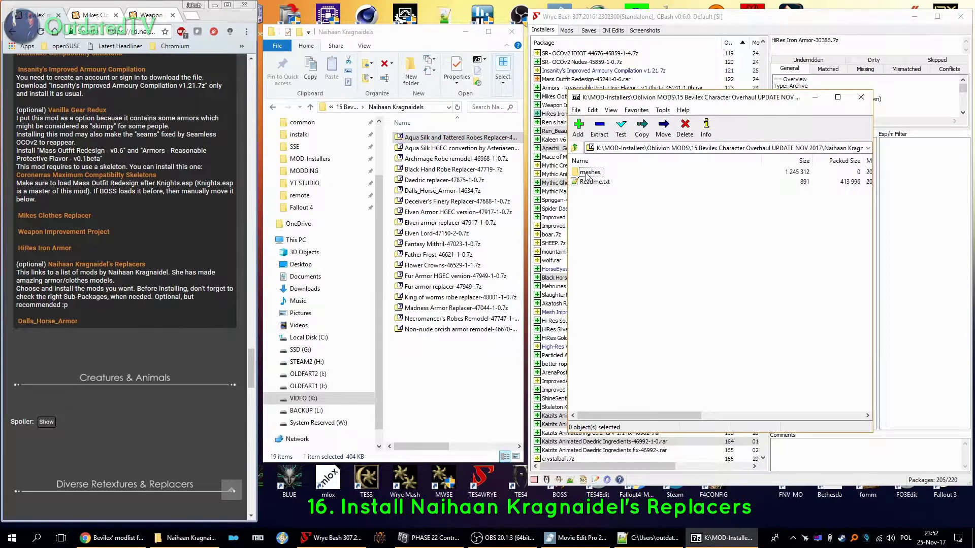
click(861, 98)
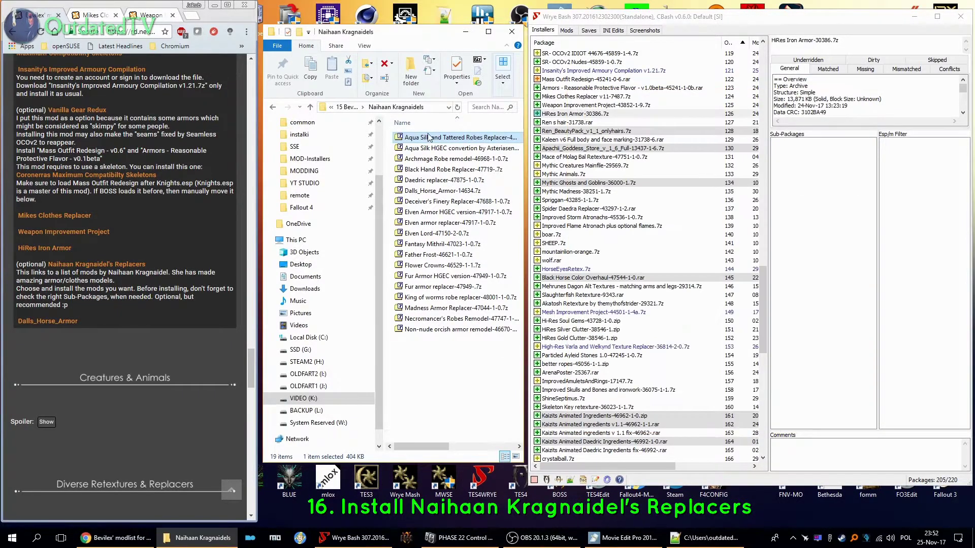
scroll(428, 138, right, 3)
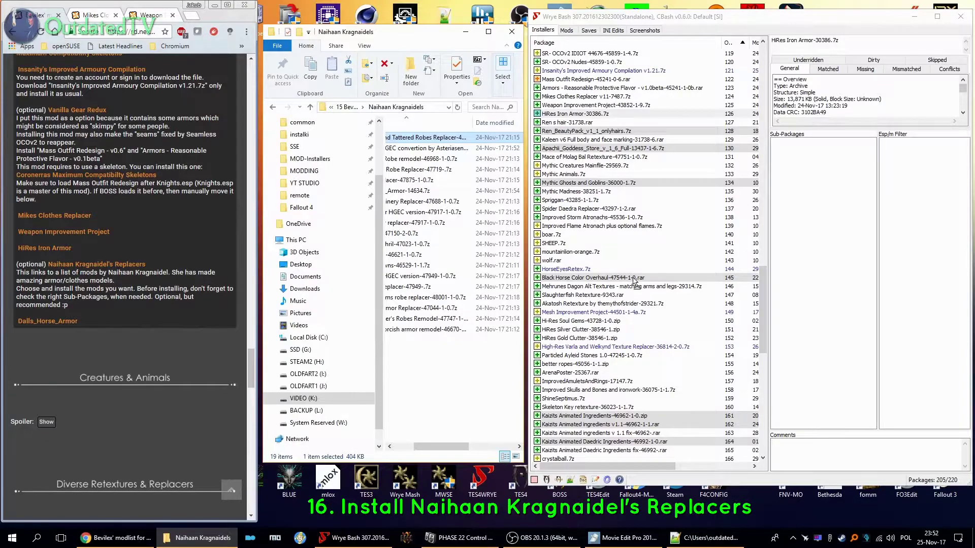
scroll(646, 269, down, 10)
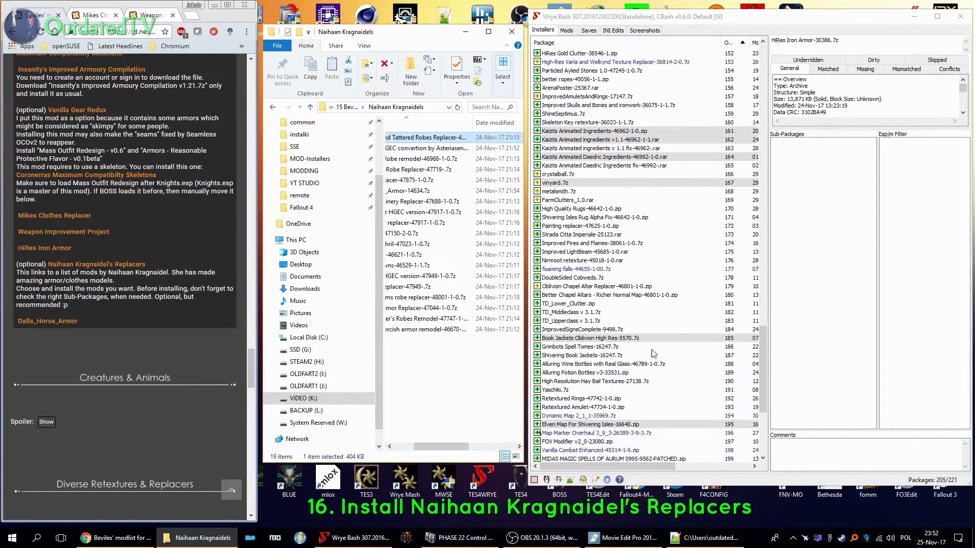
click(568, 442)
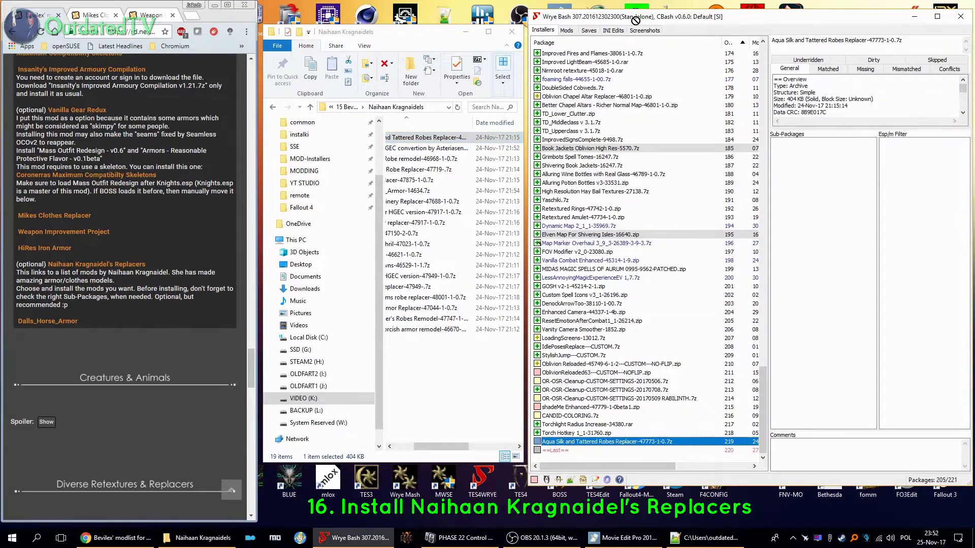
scroll(621, 229, up, 3)
scroll(621, 115, up, 4)
scroll(620, 61, up, 4)
scroll(621, 76, up, 5)
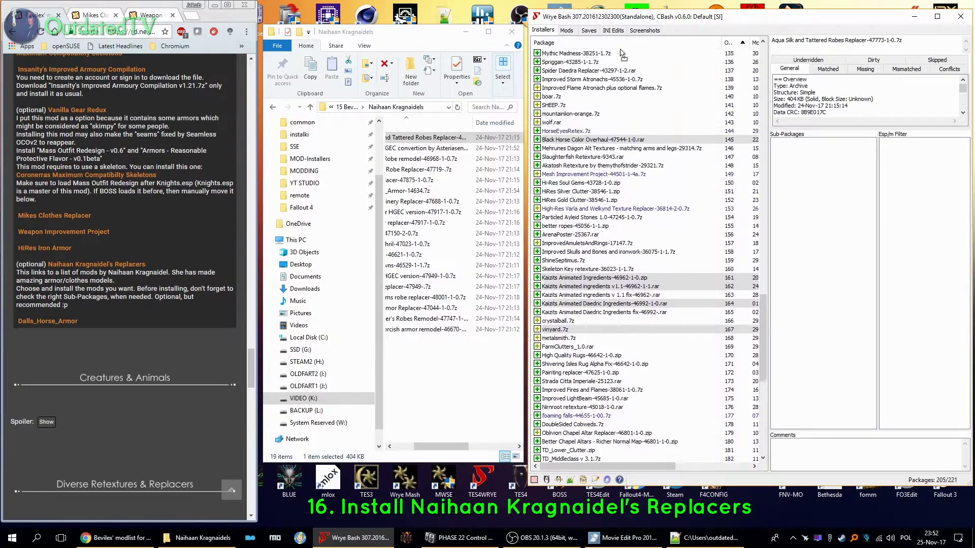
scroll(609, 115, up, 5)
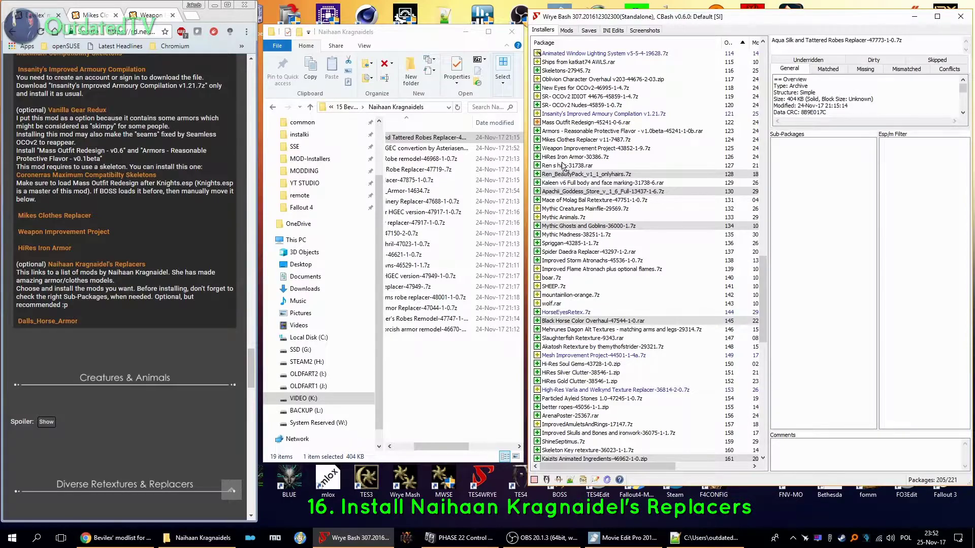
Place the Aqua Silk and Tattered Robes package at order 127 and install it.
click(564, 166)
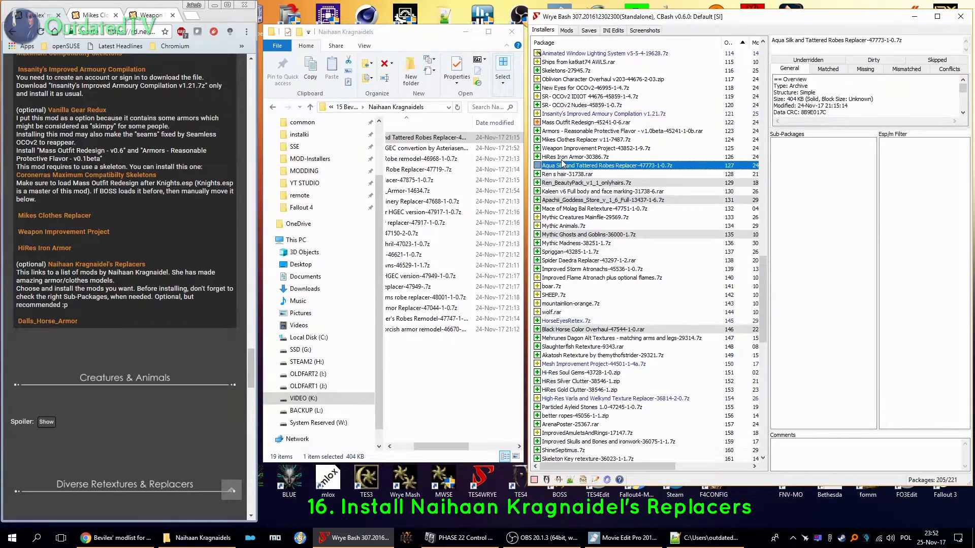
right_click(538, 167)
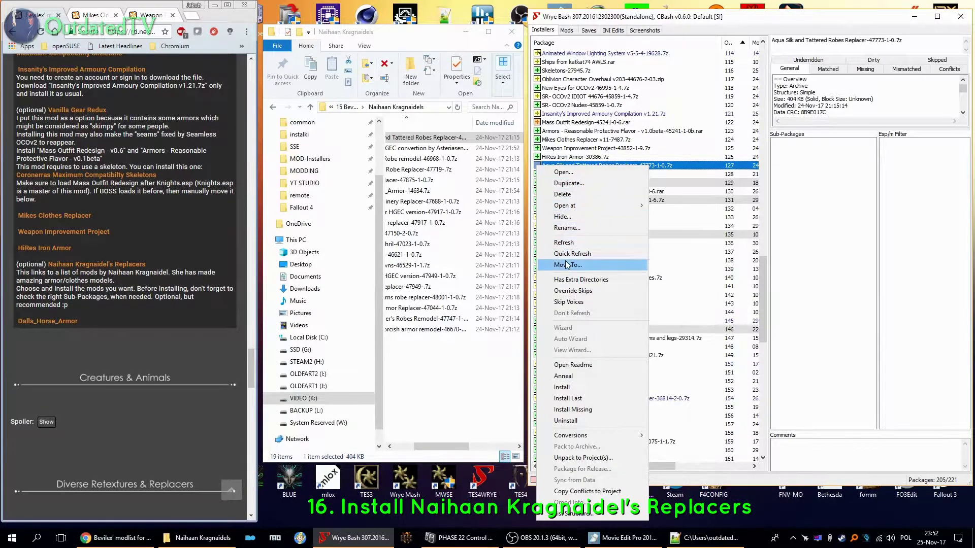
click(571, 399)
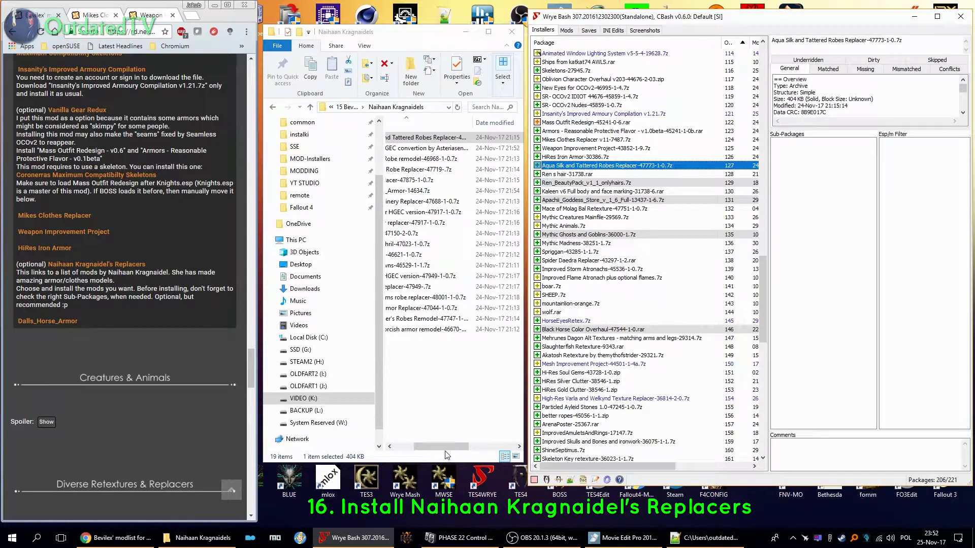
scroll(432, 201, left, 3)
Preview and add the Aqua Silk HGEC convertion archive, then install it at order 128.
double_click(438, 148)
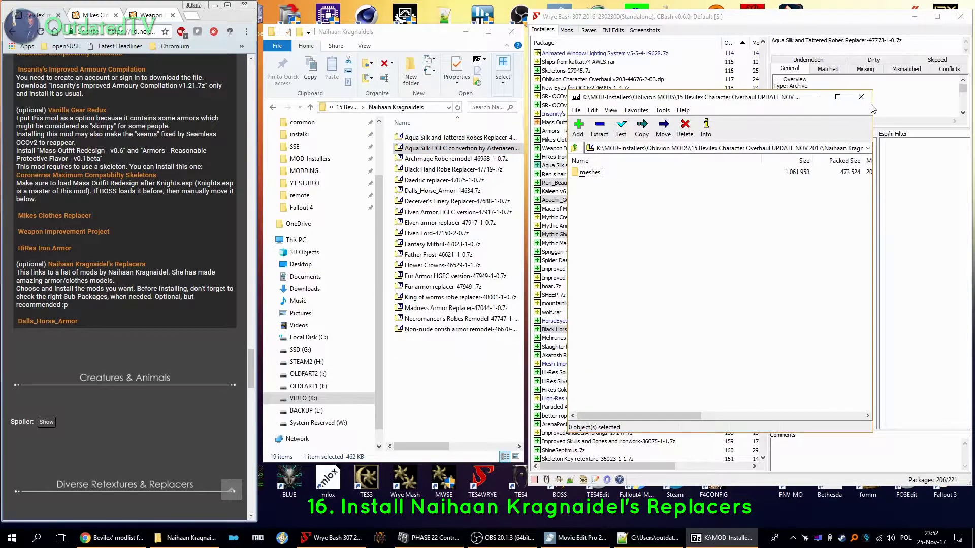
click(860, 98)
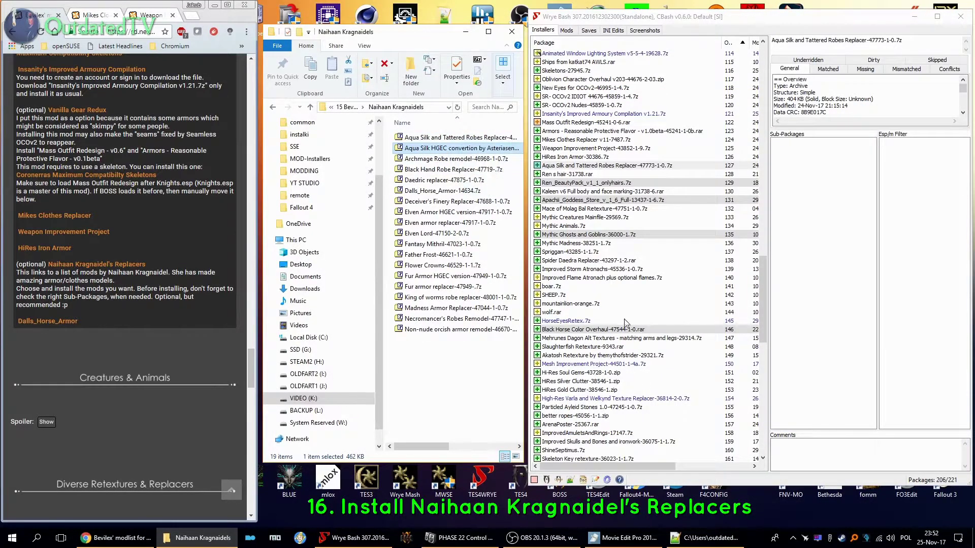
scroll(641, 371, down, 10)
scroll(641, 371, down, 8)
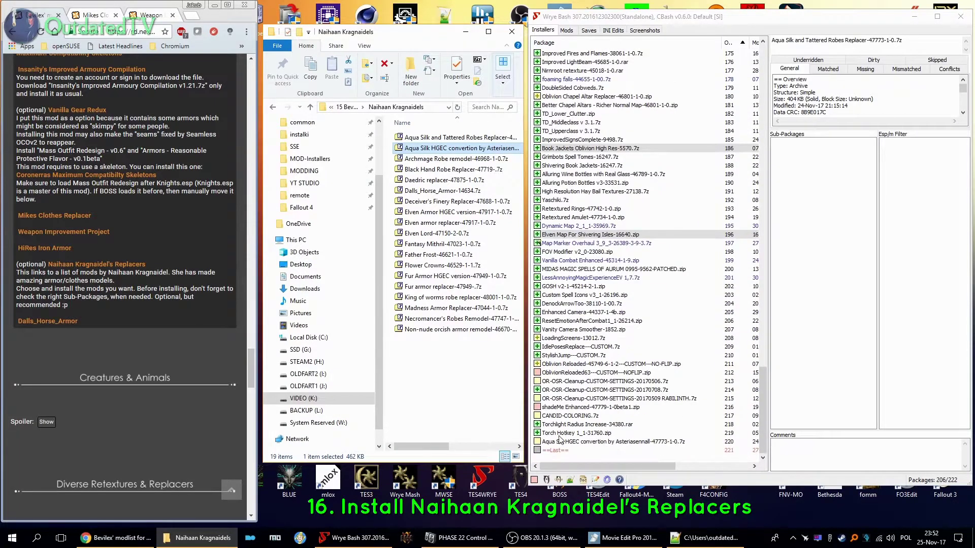
click(613, 442)
scroll(567, 61, up, 3)
scroll(567, 62, up, 2)
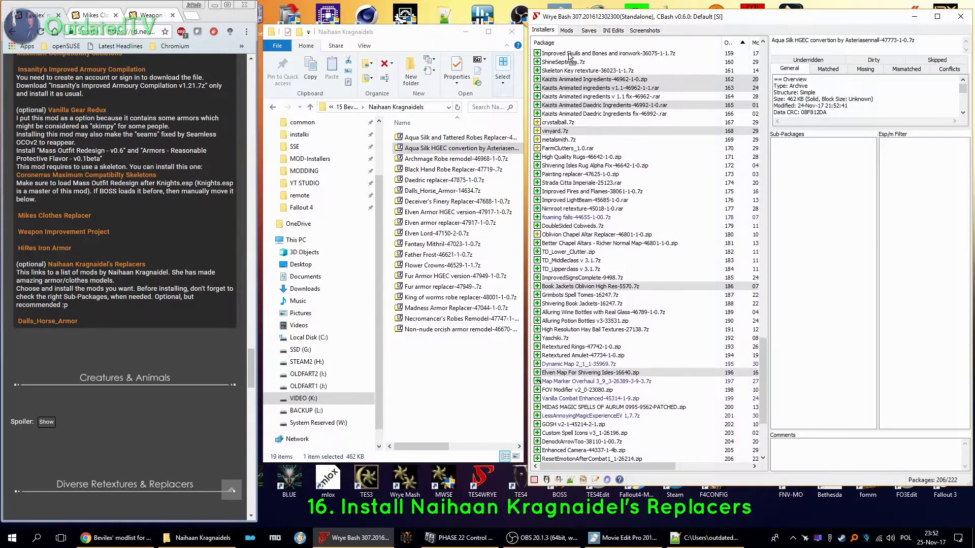
scroll(571, 62, up, 3)
scroll(571, 69, up, 4)
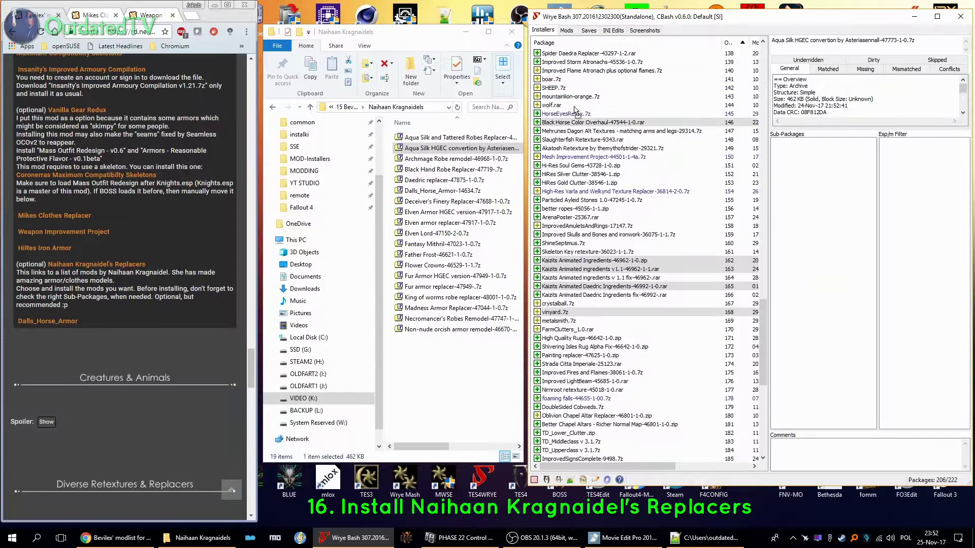
scroll(579, 69, up, 2)
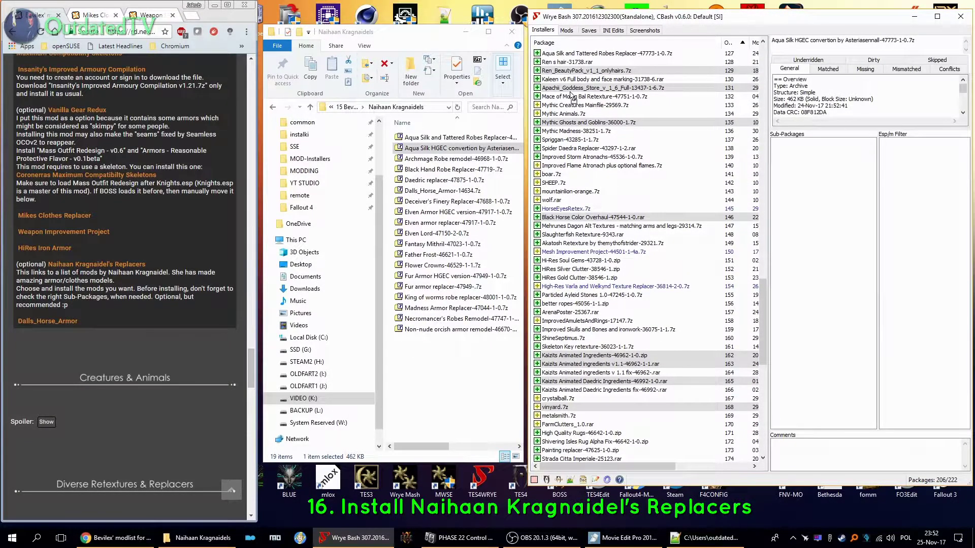
scroll(574, 77, up, 3)
scroll(574, 77, up, 1)
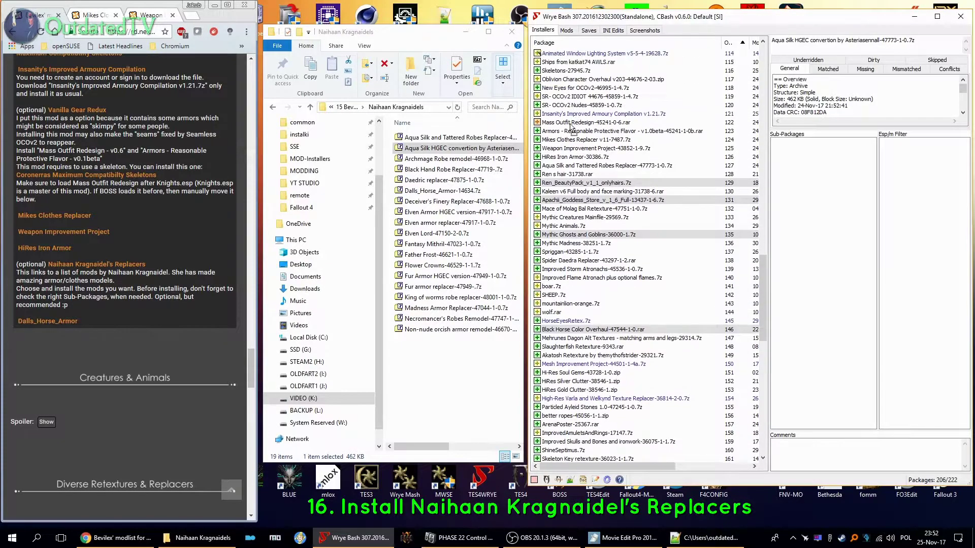
click(575, 176)
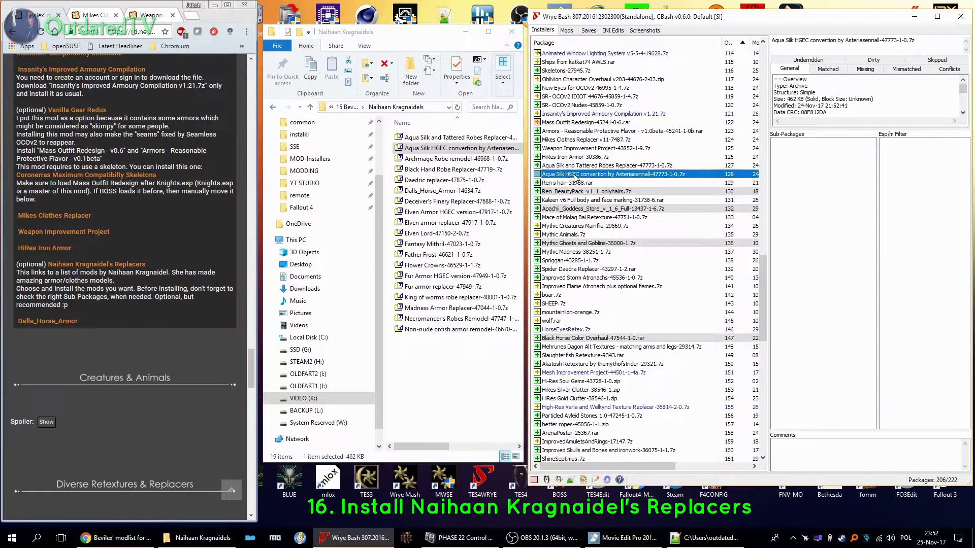
right_click(539, 174)
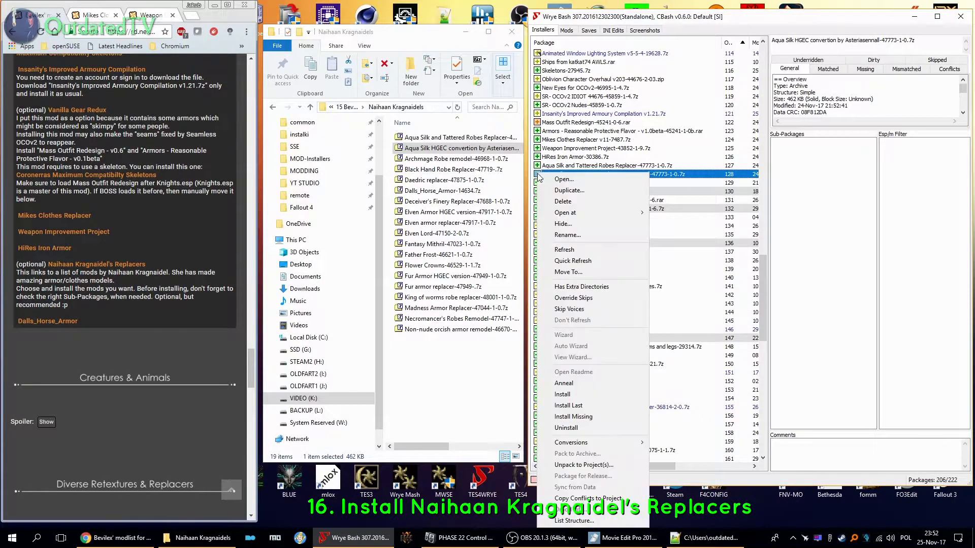
click(562, 396)
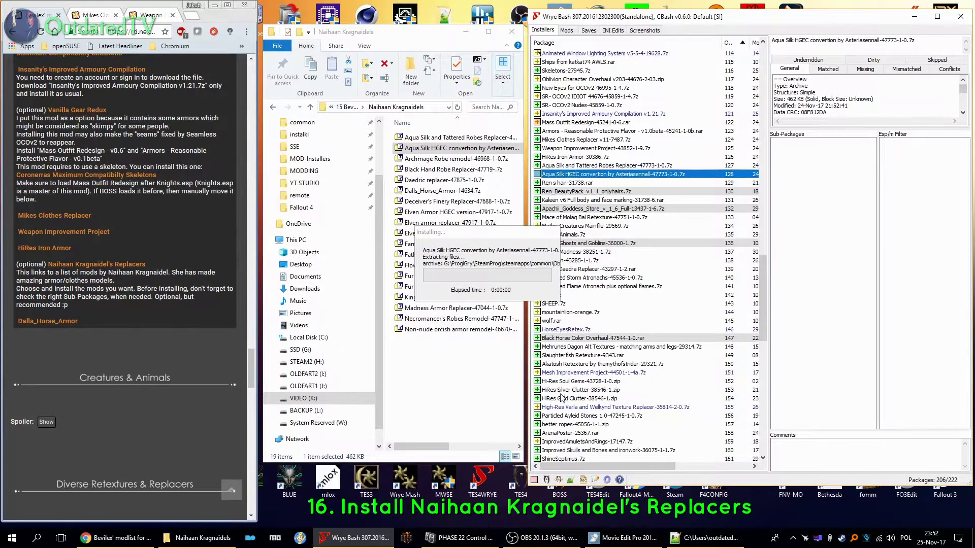
Inspect the Archmage Robe remodel archive's contents and its Replacer readme.
double_click(442, 159)
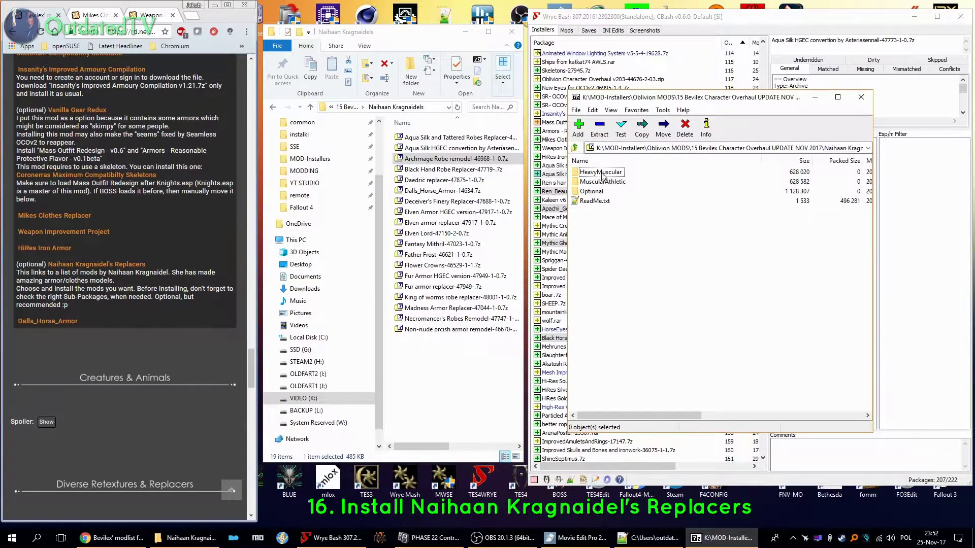
double_click(594, 201)
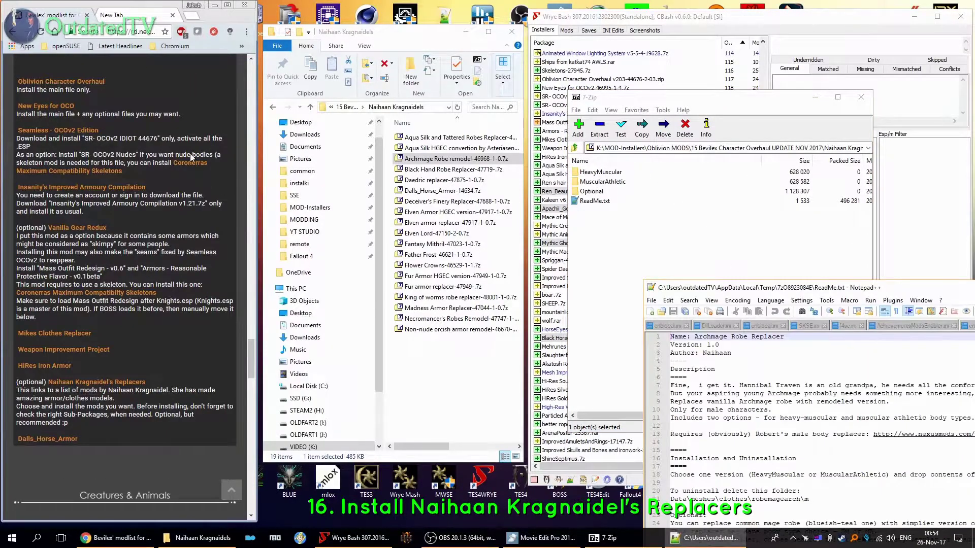
click(438, 138)
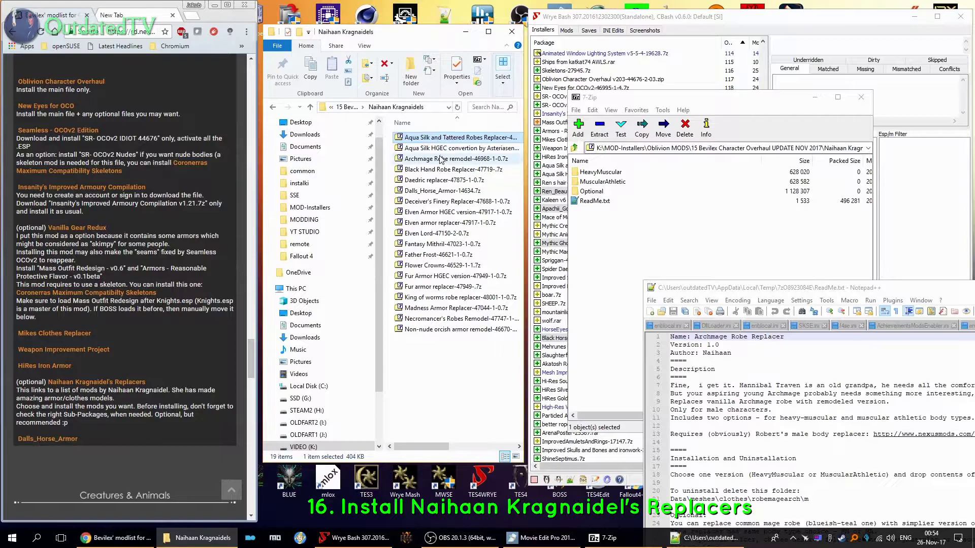
Duplicate the Archmage Robe remodel archive and rename the copy with a '- CUSTOM' suffix.
click(441, 158)
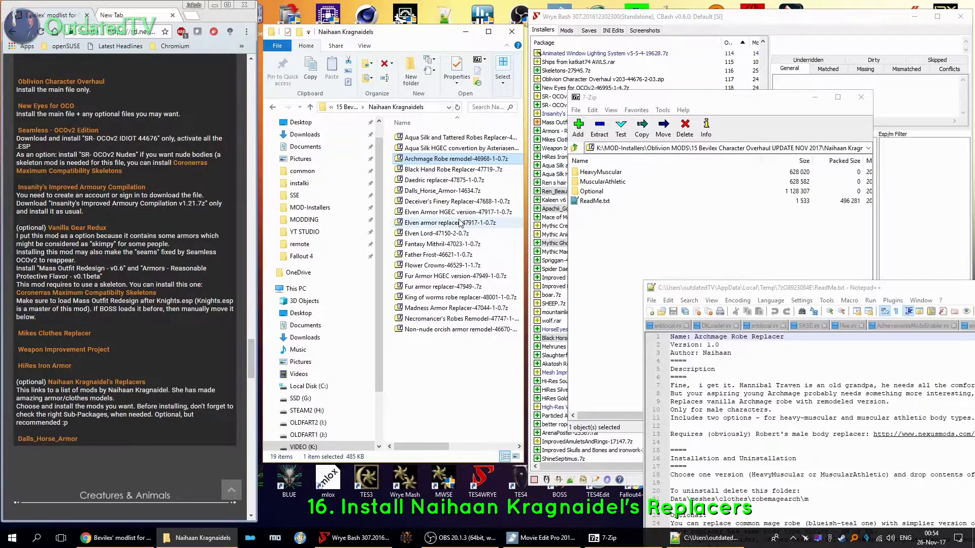
key(ctrl+c)
key(ctrl+v)
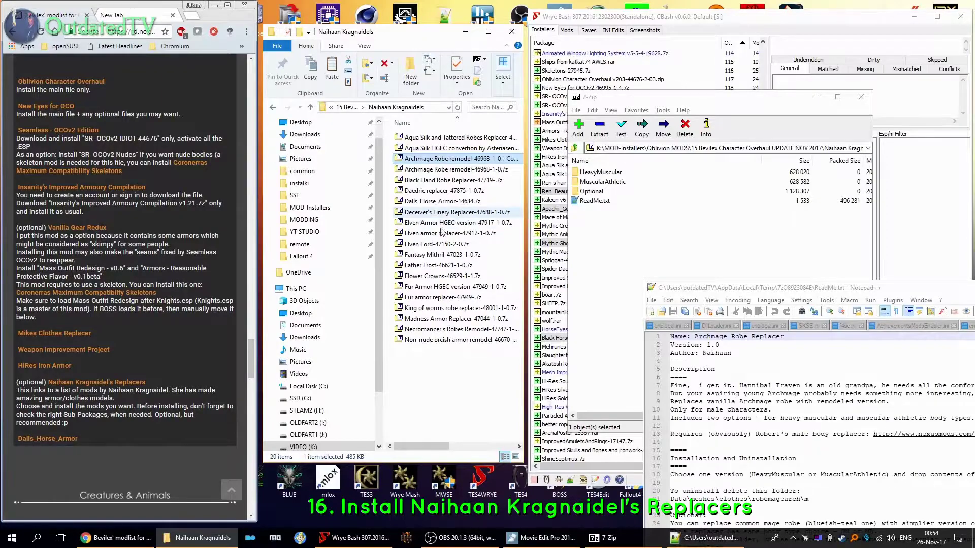
click(502, 159)
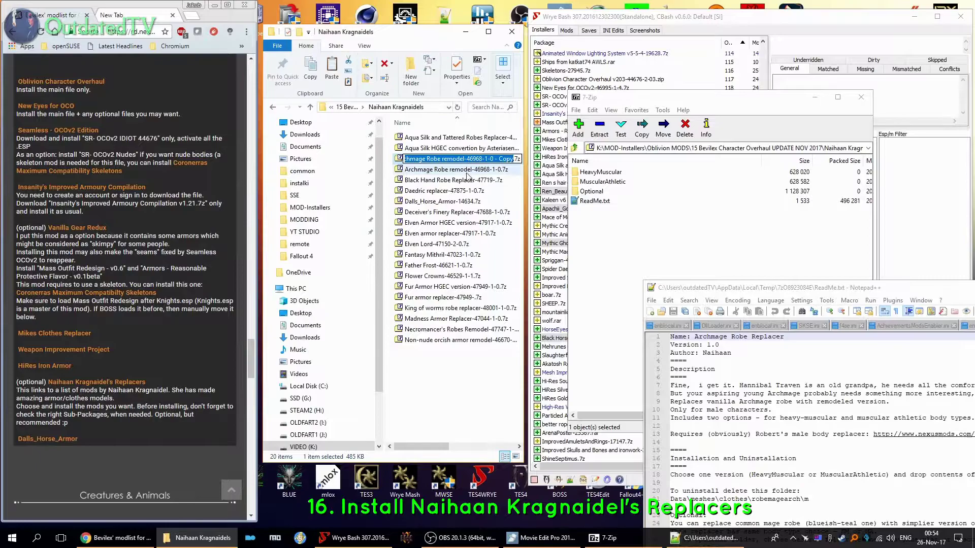
click(515, 158)
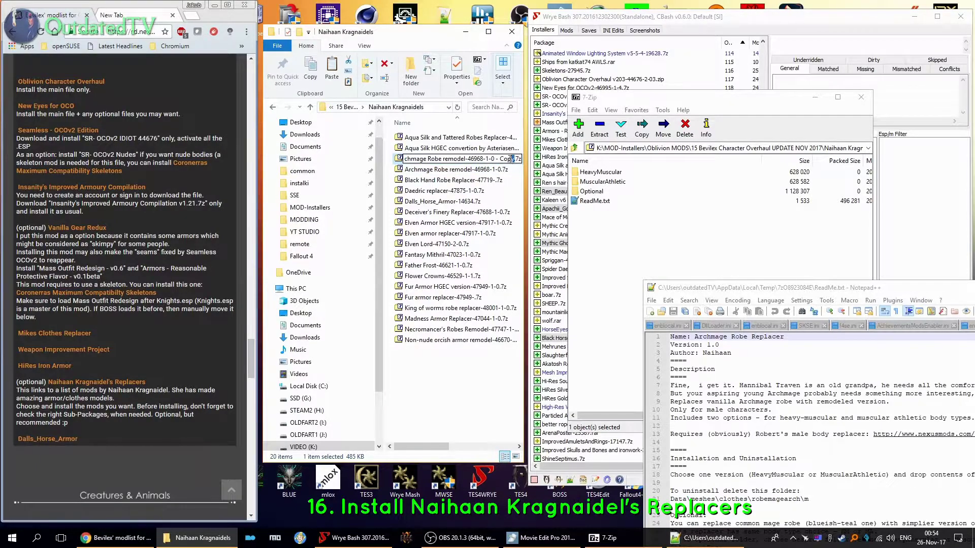
text(US)
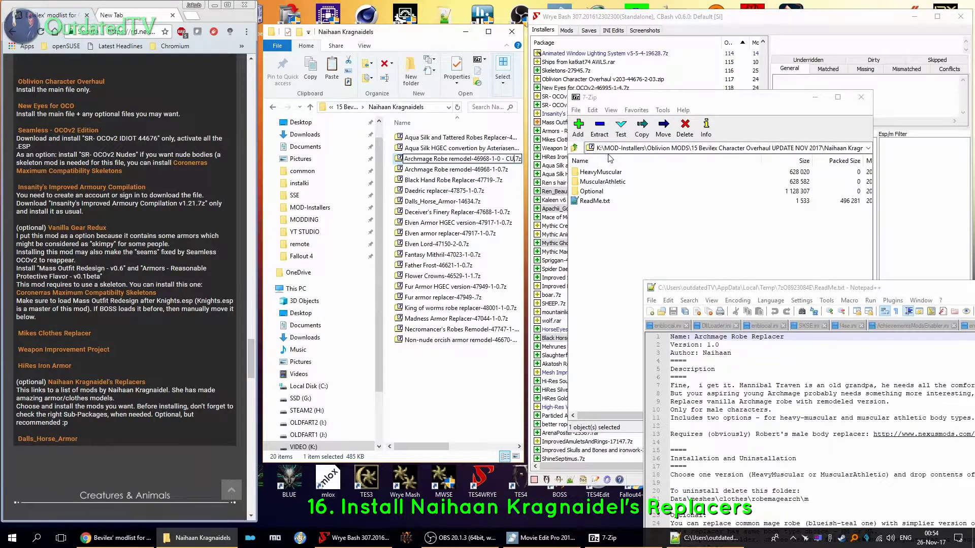
text(TOM)
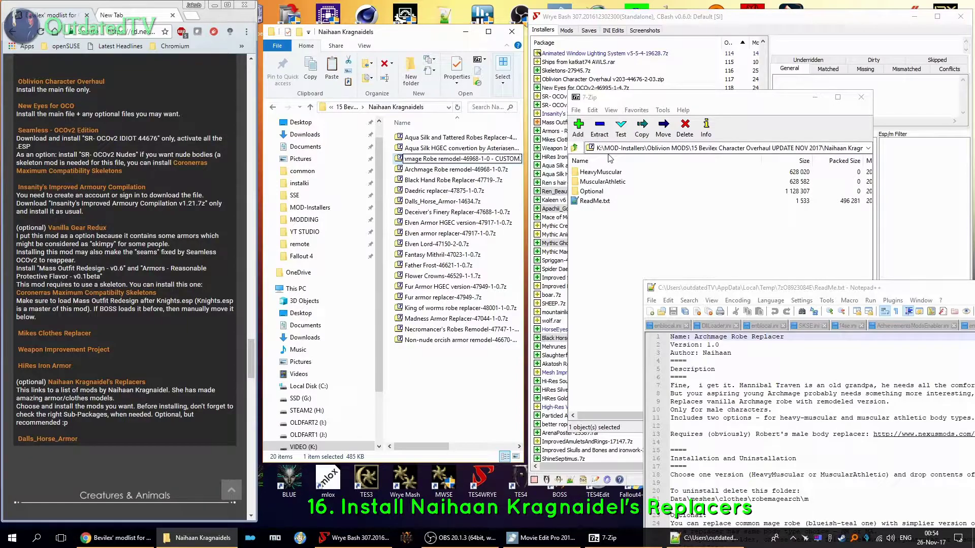
key(Return)
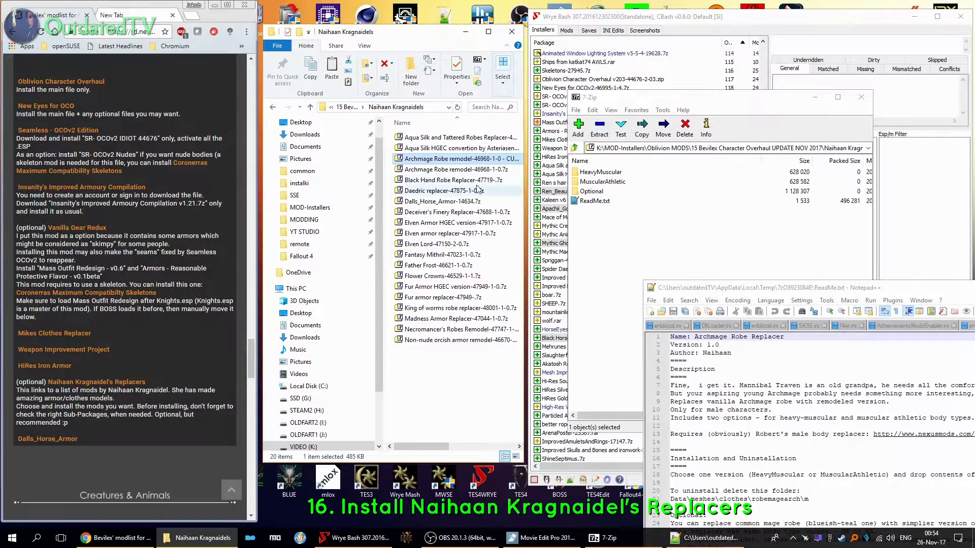
Arrange the CUSTOM and original Archmage Robe archive views side by side in 7-Zip.
click(685, 244)
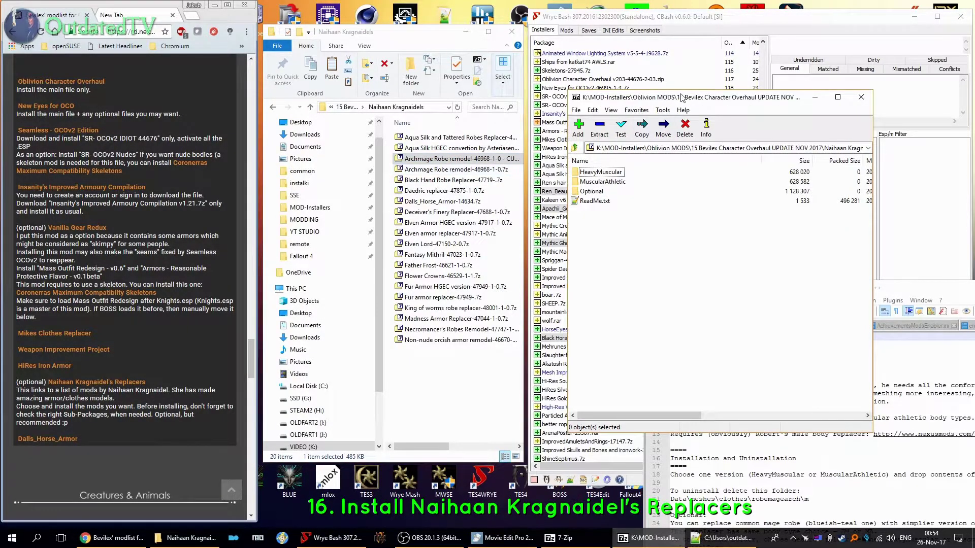
drag(681, 98, 316, 107)
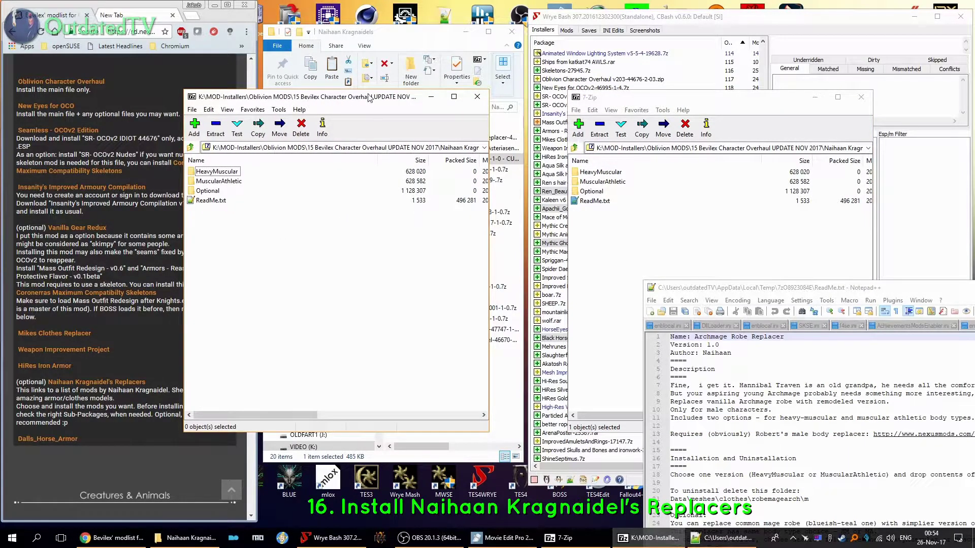
click(343, 147)
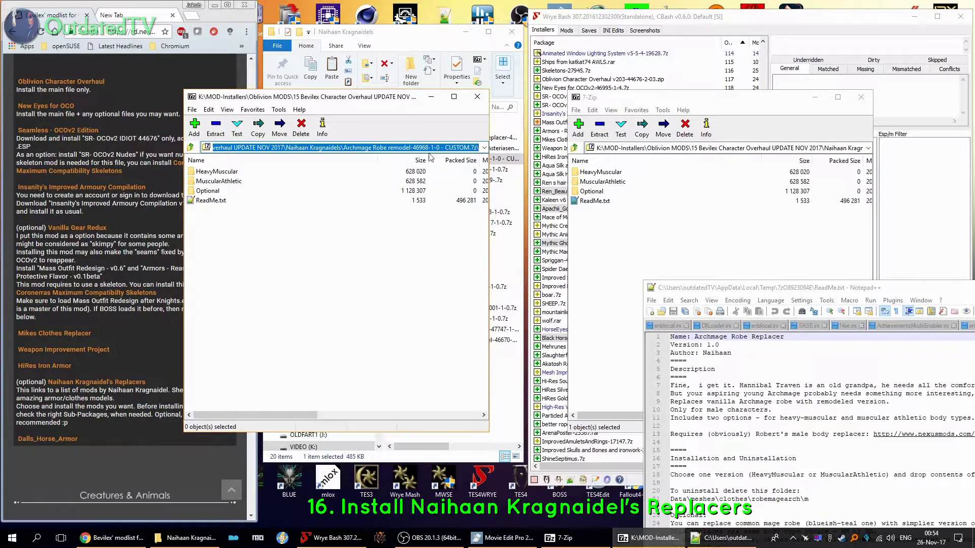
click(442, 146)
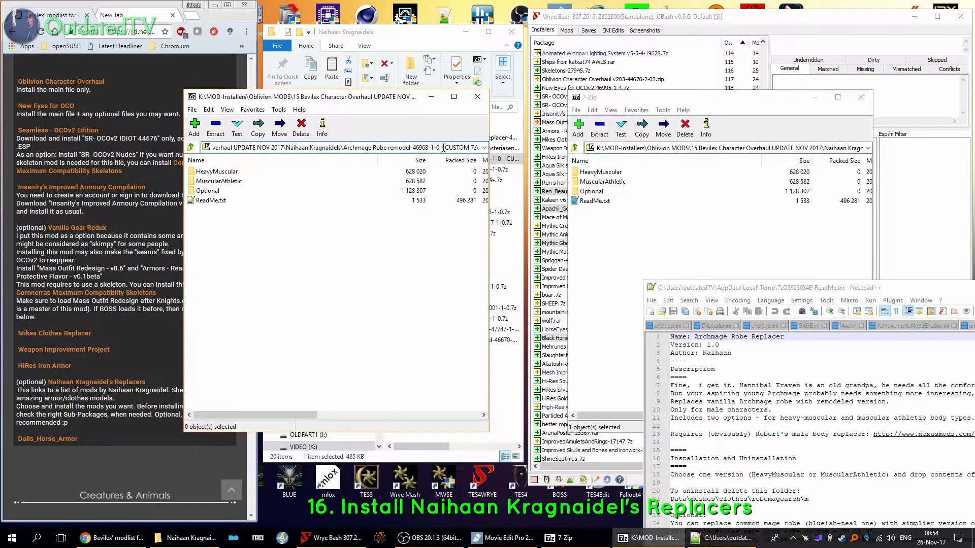
click(664, 232)
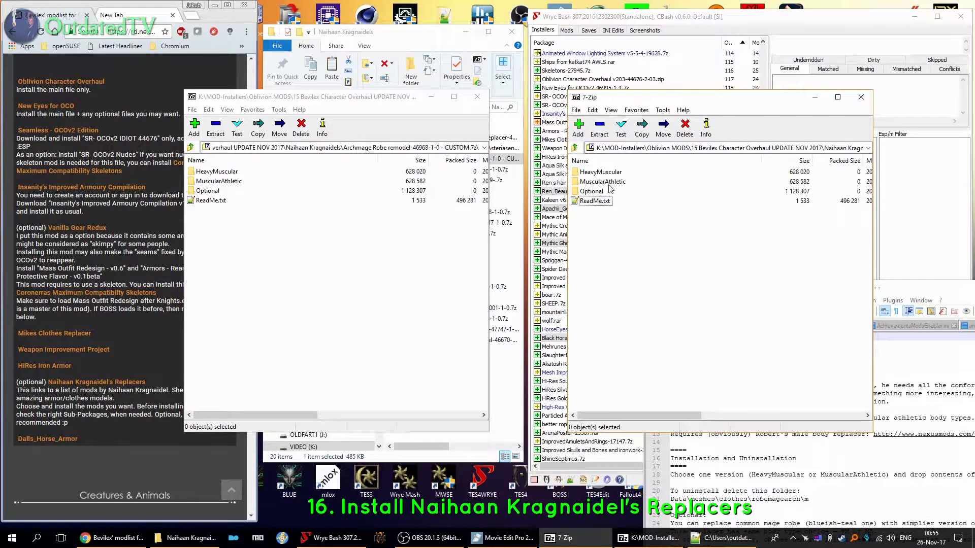
Copy the MuscularAthletic meshes folder from the original archive into the CUSTOM archive.
double_click(603, 181)
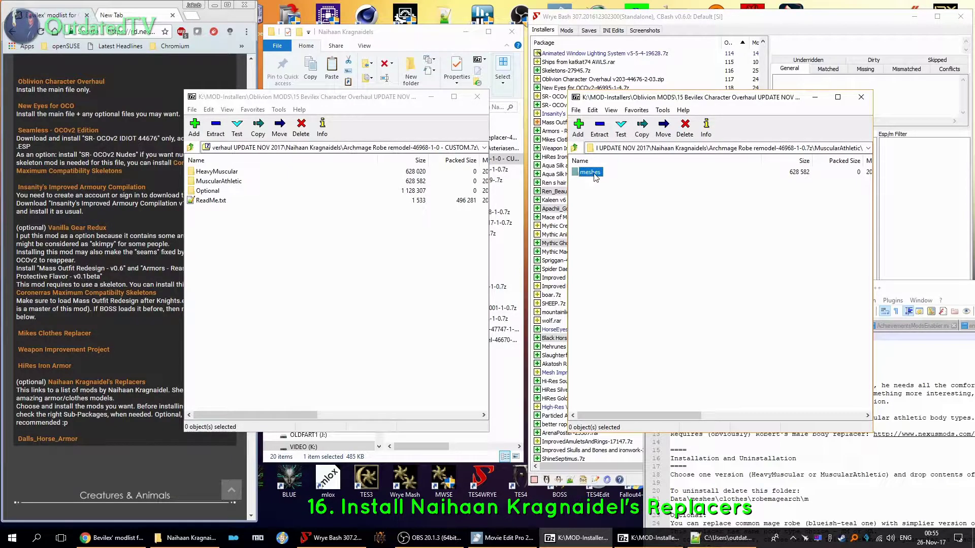
drag(595, 177, 210, 249)
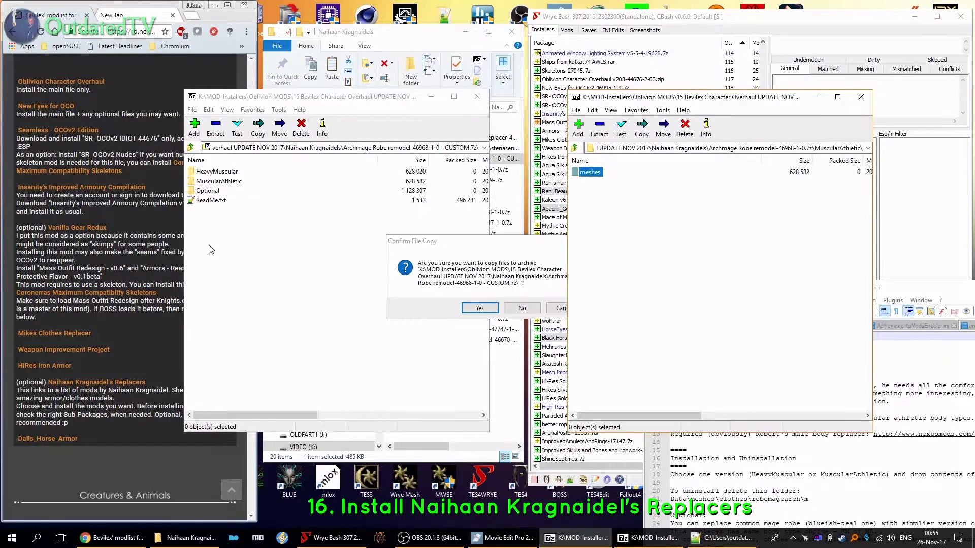
click(486, 310)
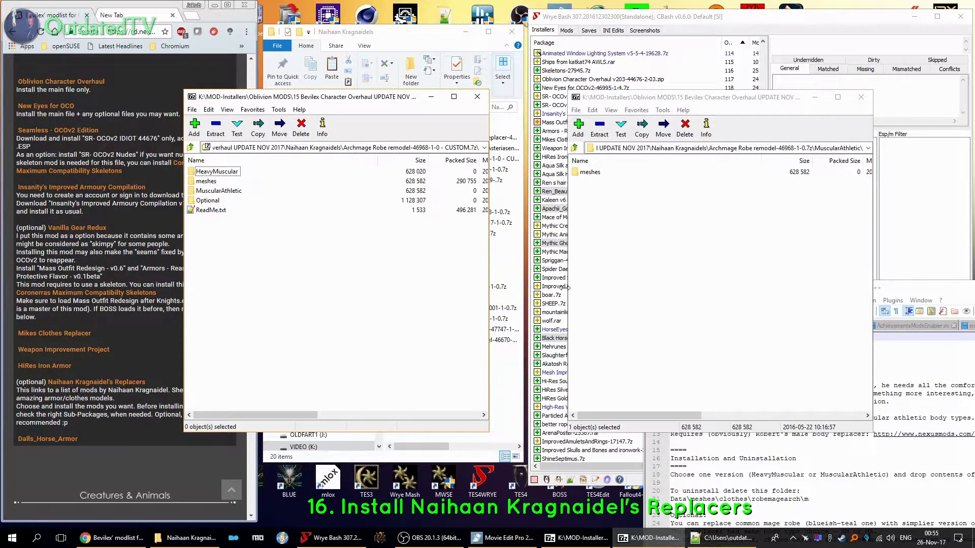
click(206, 181)
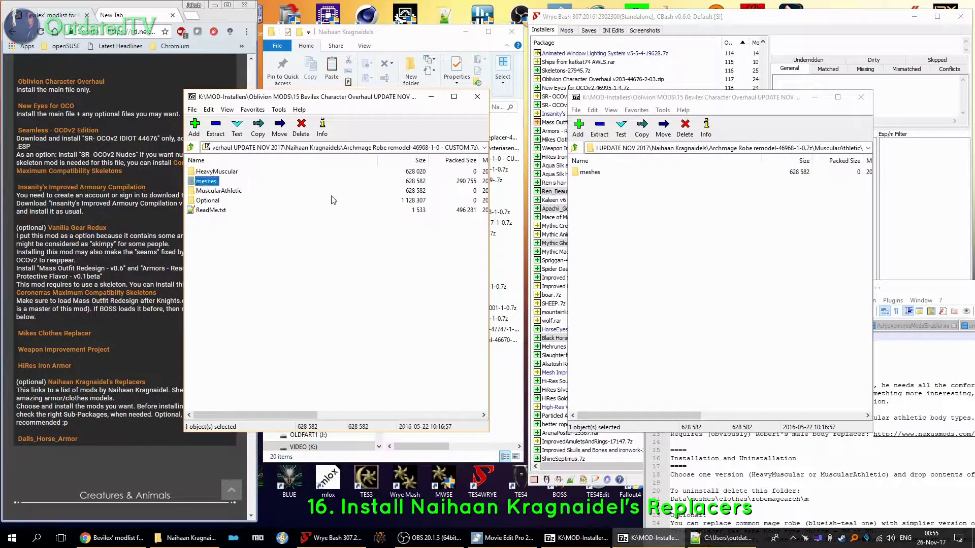
Open the original archive's Optional folder and bring the readme instructions into view.
click(590, 171)
click(575, 147)
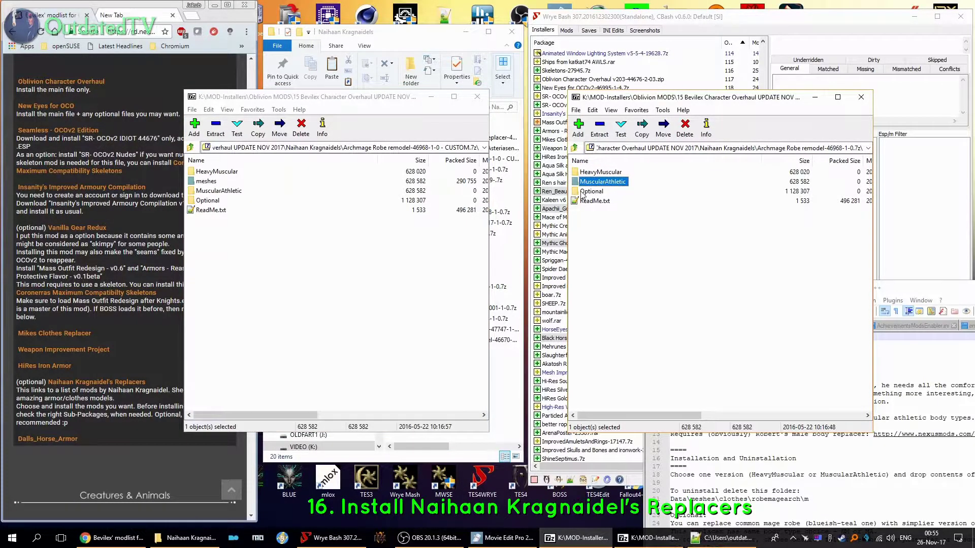
double_click(592, 191)
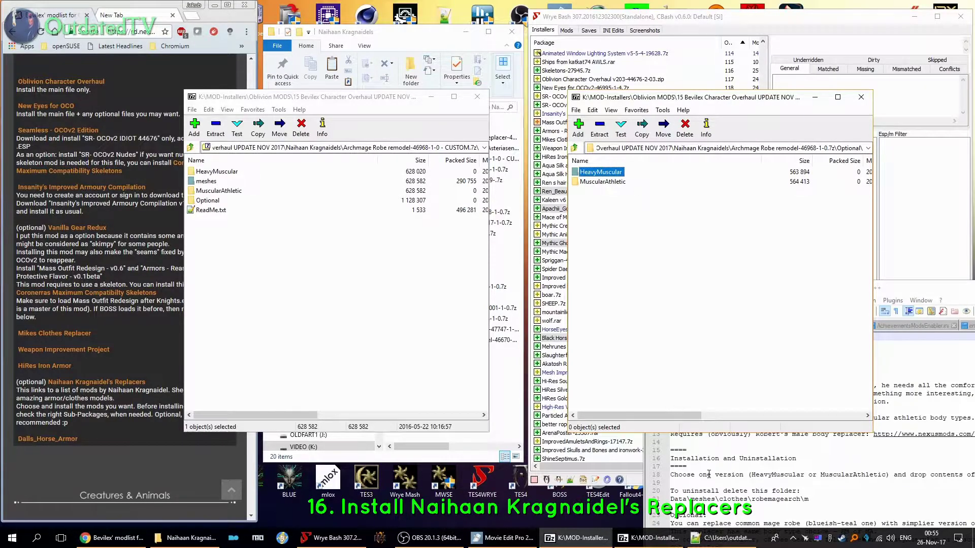
drag(709, 417, 590, 129)
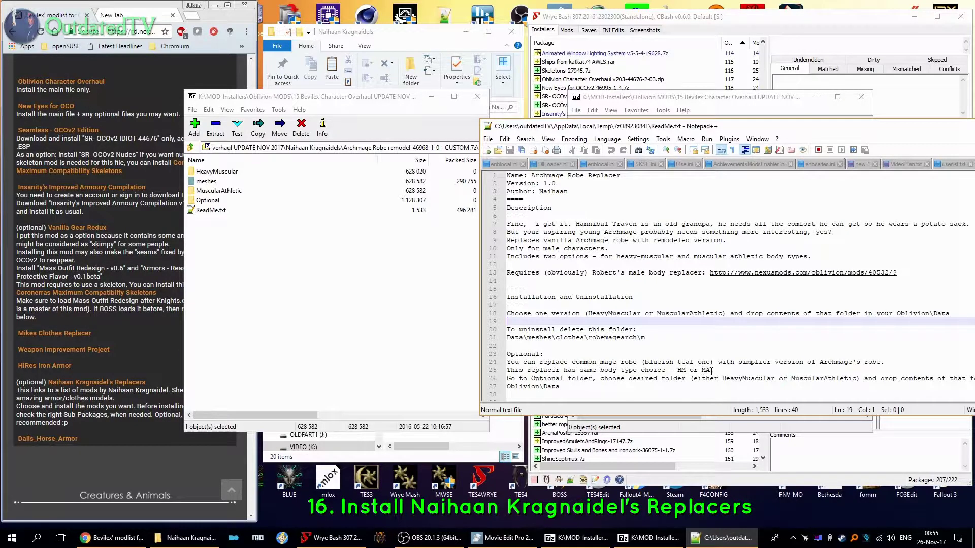
Merge the Optional MuscularAthletic meshes from the original archive into the CUSTOM archive.
click(707, 101)
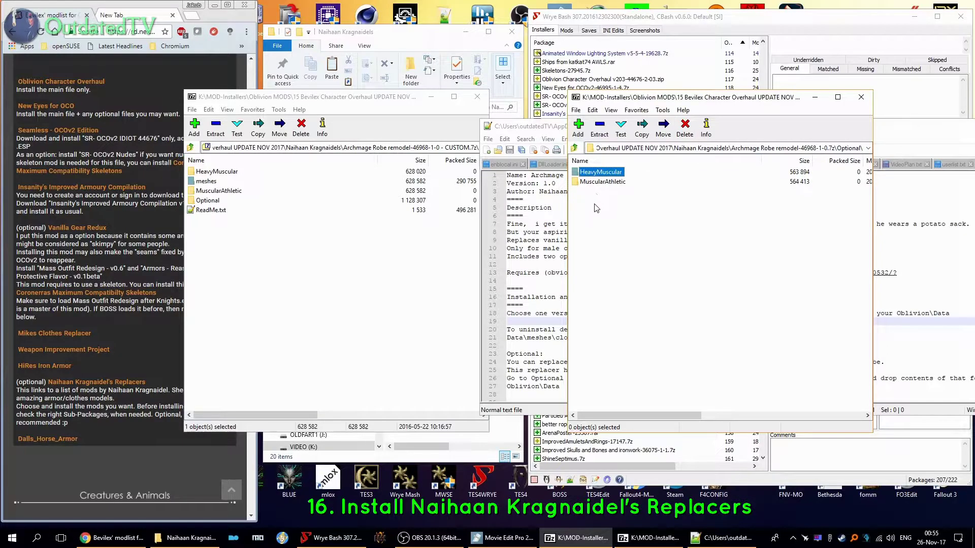
click(597, 183)
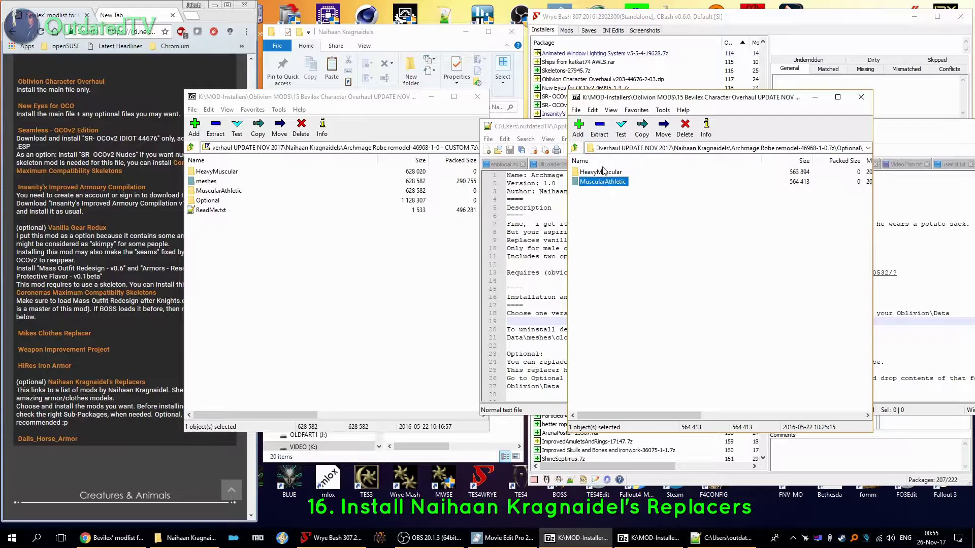
click(575, 148)
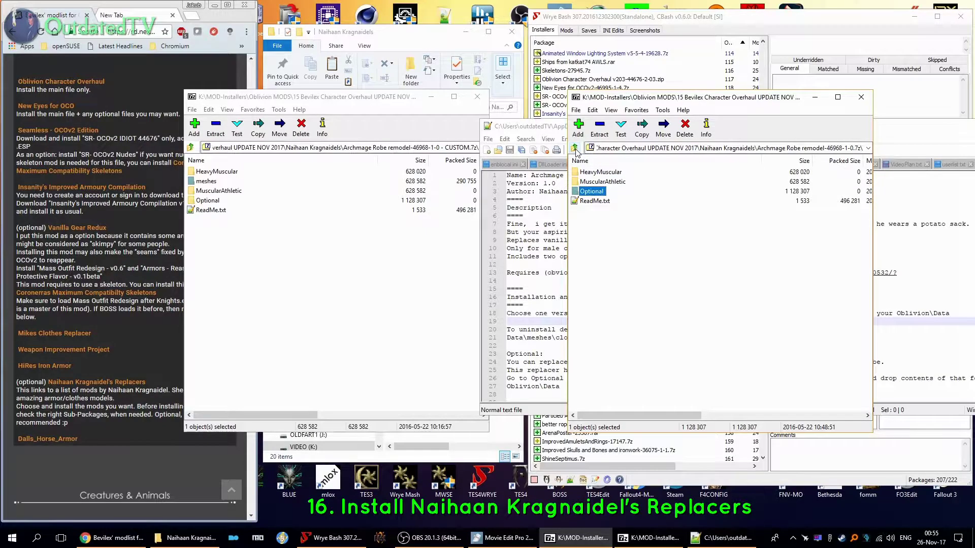
double_click(591, 192)
double_click(597, 183)
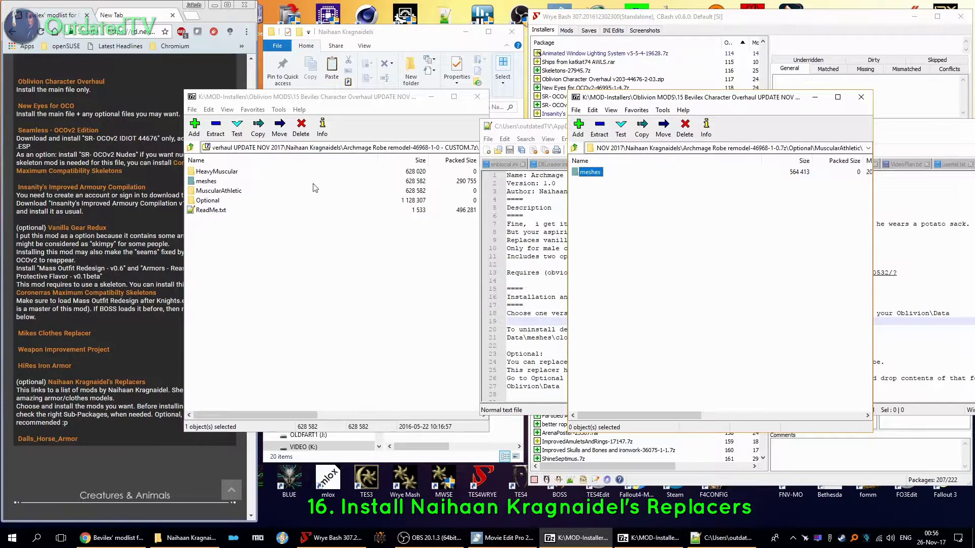
drag(589, 179, 247, 285)
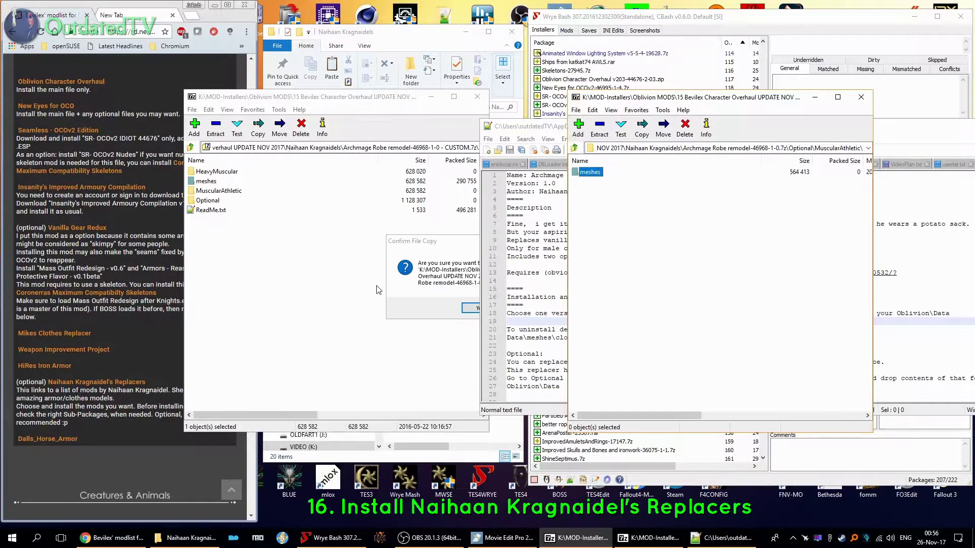
click(475, 308)
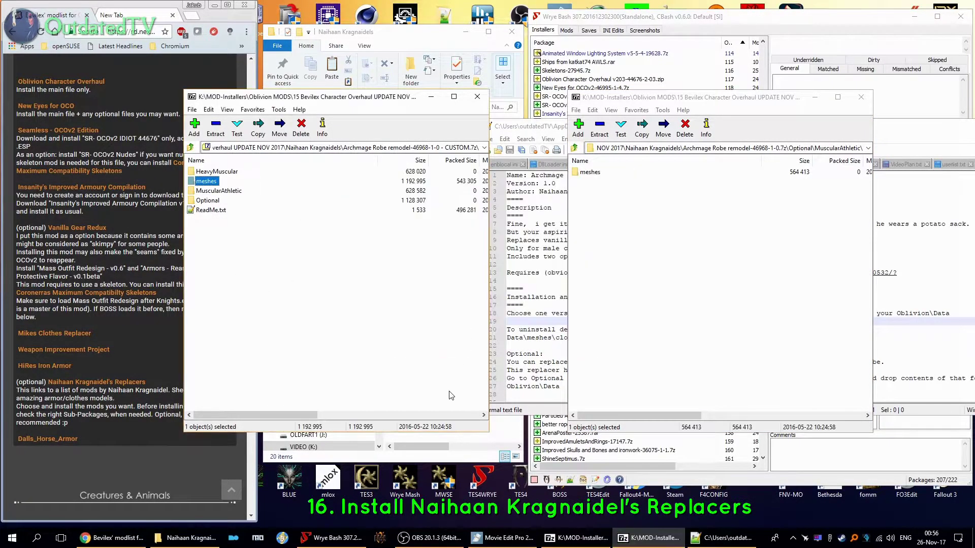
Browse the CUSTOM archive's meshes, clothes and robemage folders to check the merged files.
double_click(209, 185)
double_click(208, 174)
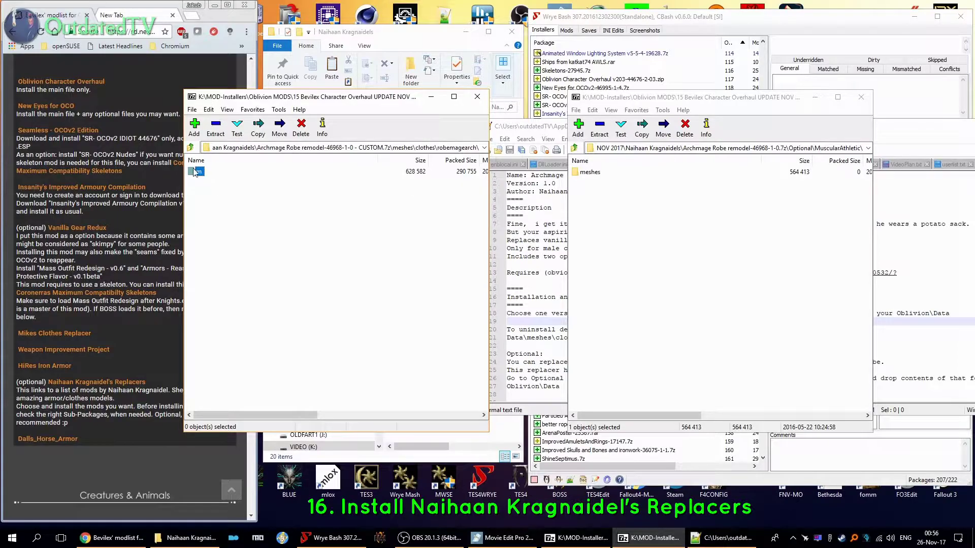
click(215, 181)
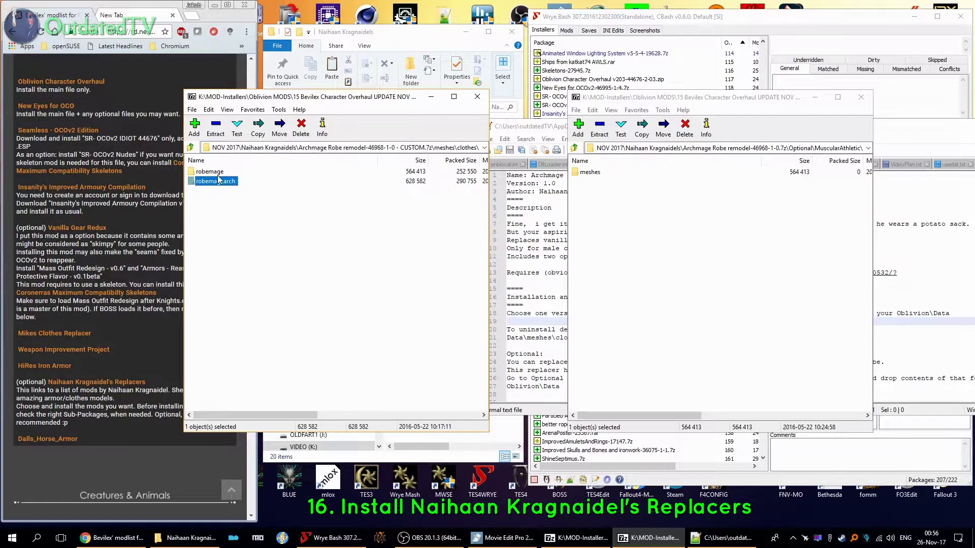
double_click(214, 172)
key(BackSpace)
key(BackSpace)
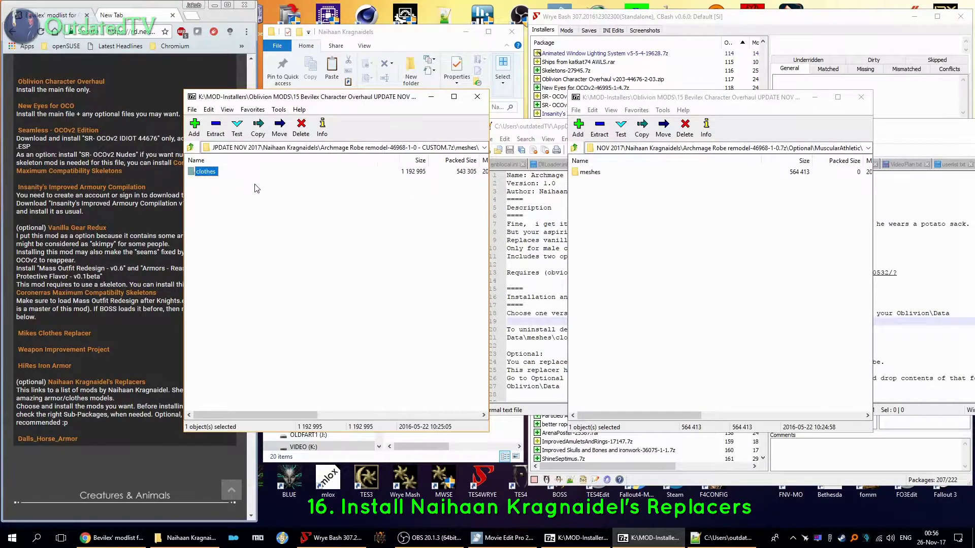
key(BackSpace)
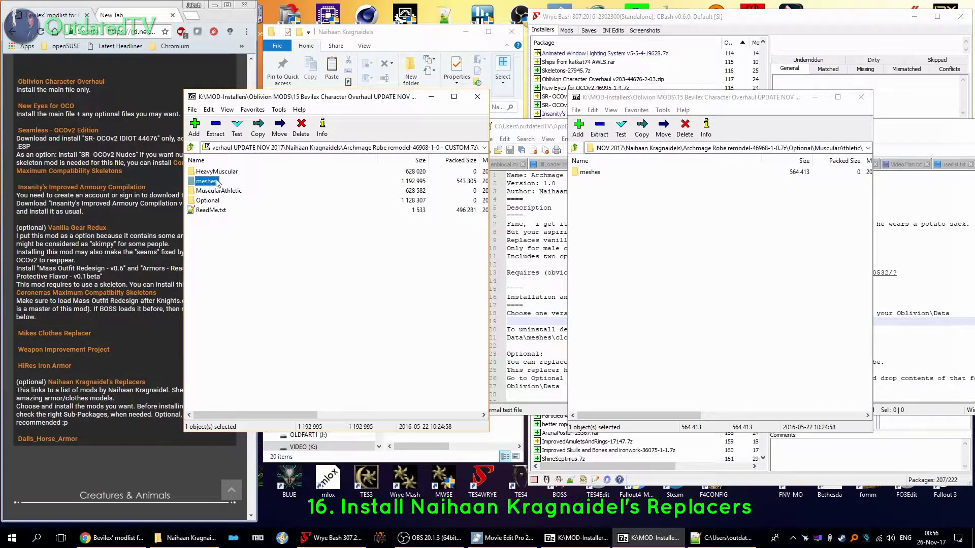
Delete the HeavyMuscular, MuscularAthletic and Optional folders from the CUSTOM archive.
click(213, 172)
ctrl+click(217, 190)
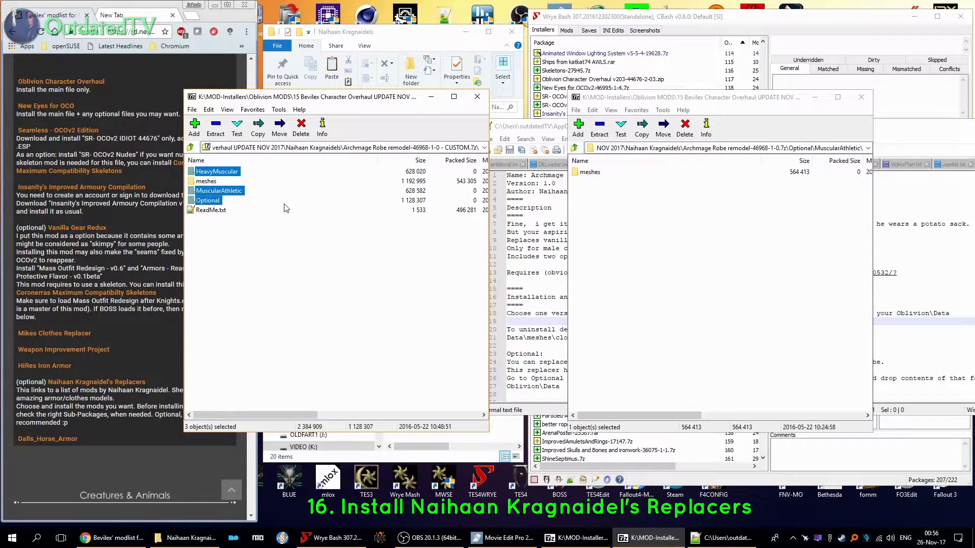
key(Delete)
click(504, 303)
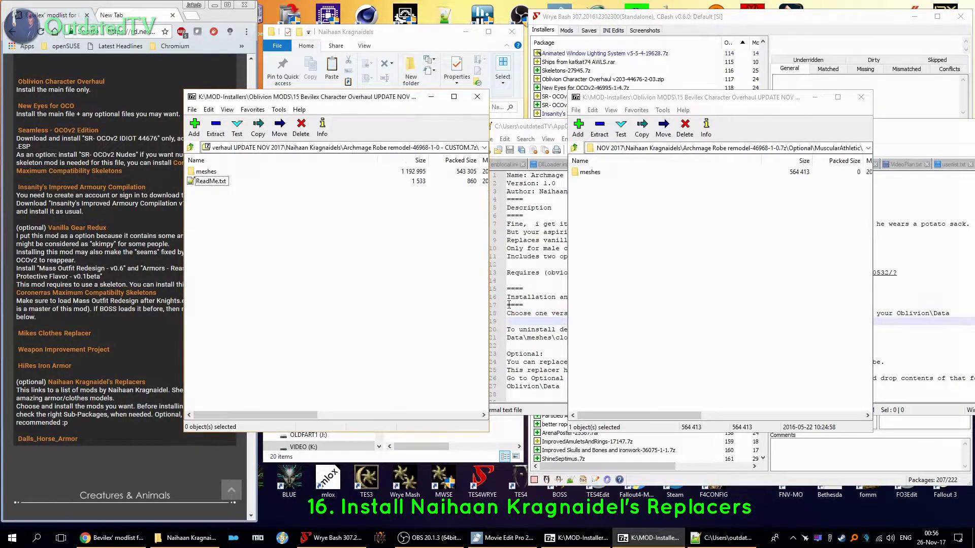
Close both archive views and reopen the CUSTOM Archmage Robe archive to verify its contents.
click(436, 148)
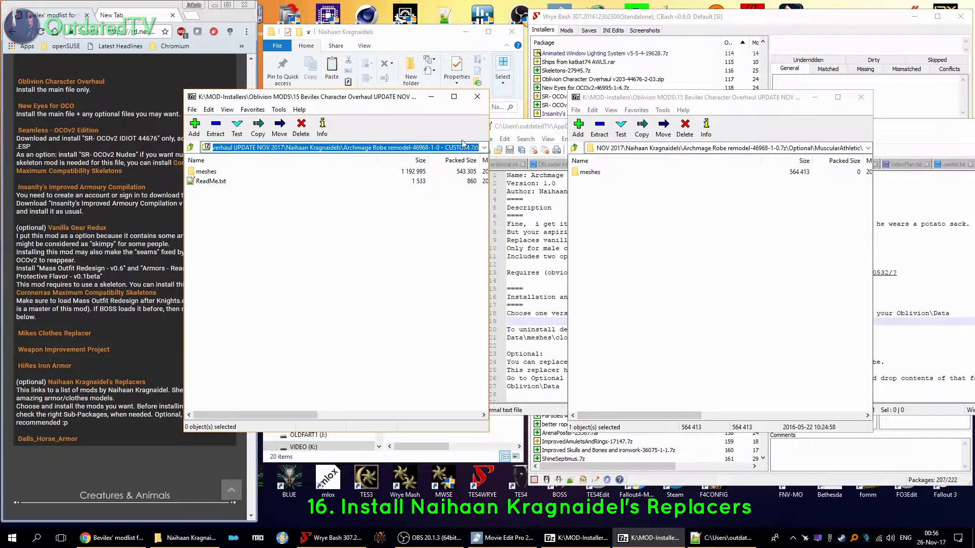
click(477, 96)
click(436, 244)
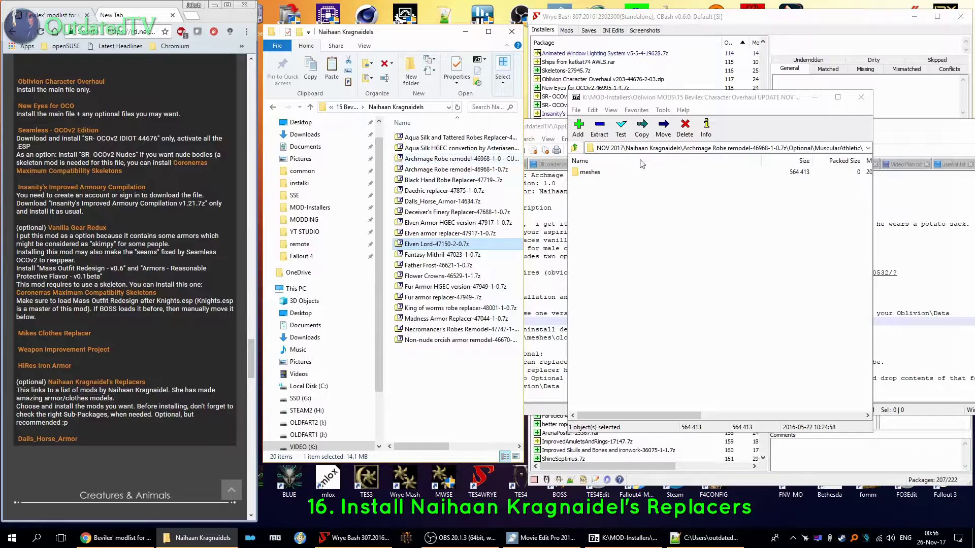
click(860, 98)
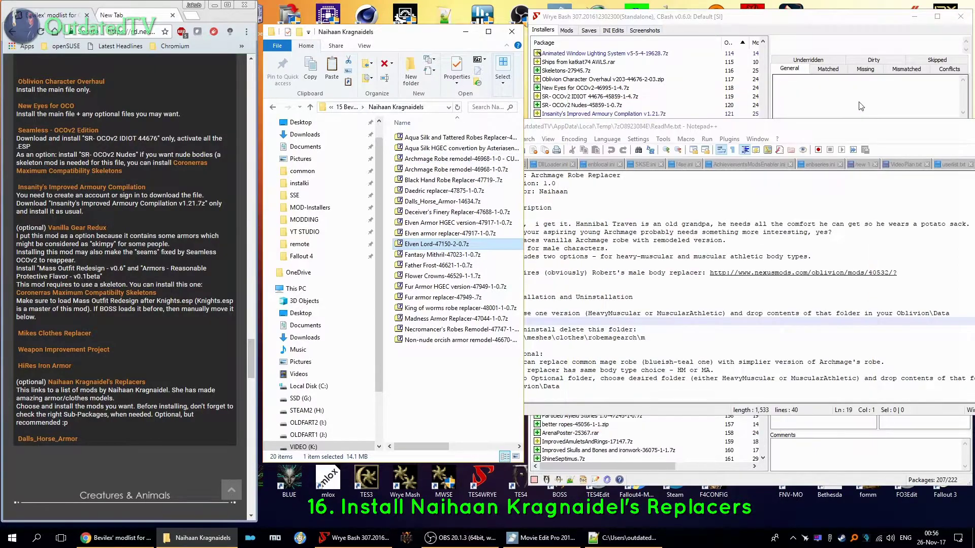
click(448, 158)
double_click(448, 159)
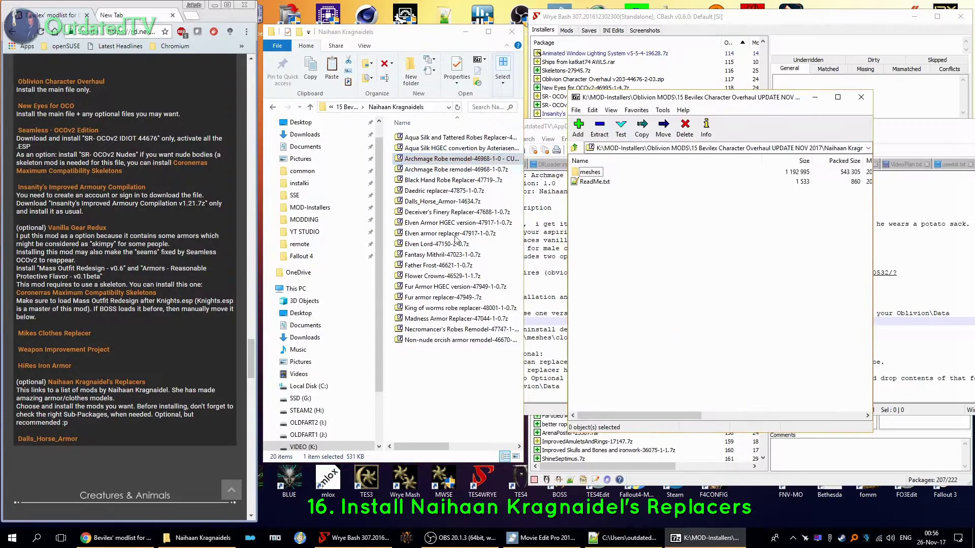
Add the CUSTOM Archmage Robe remodel archive to the Wrye Bash installers.
click(860, 97)
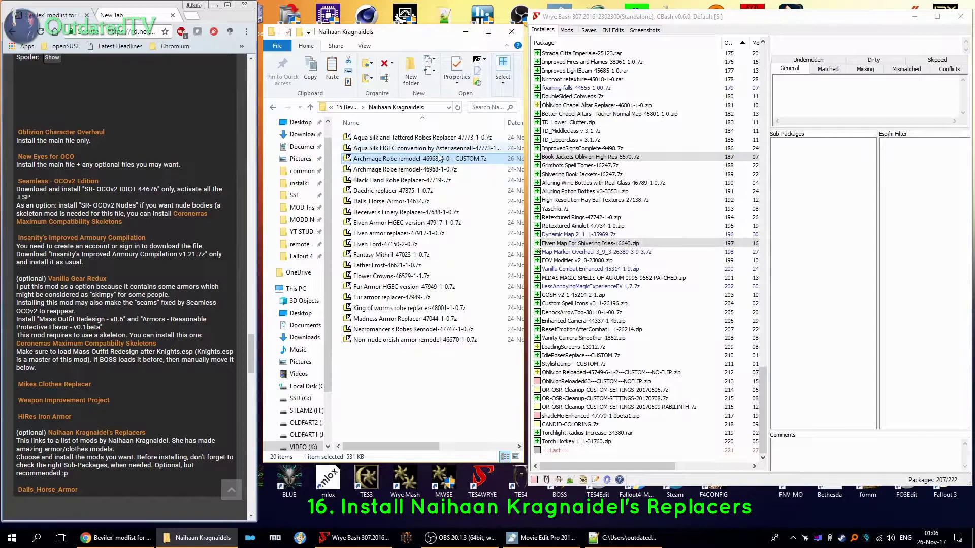
mouse_move(411, 159)
mouse_down()
mouse_move(571, 339)
mouse_move(630, 442)
mouse_up()
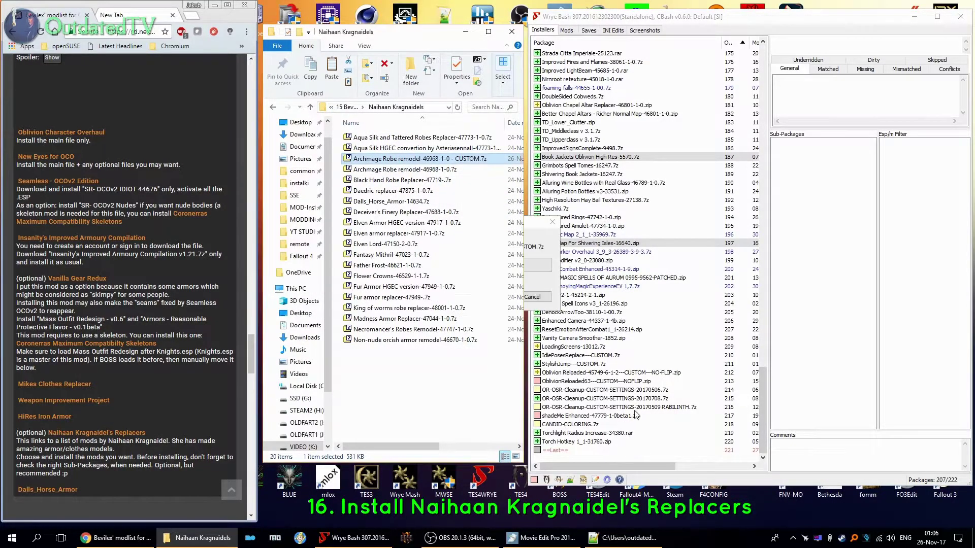
click(604, 315)
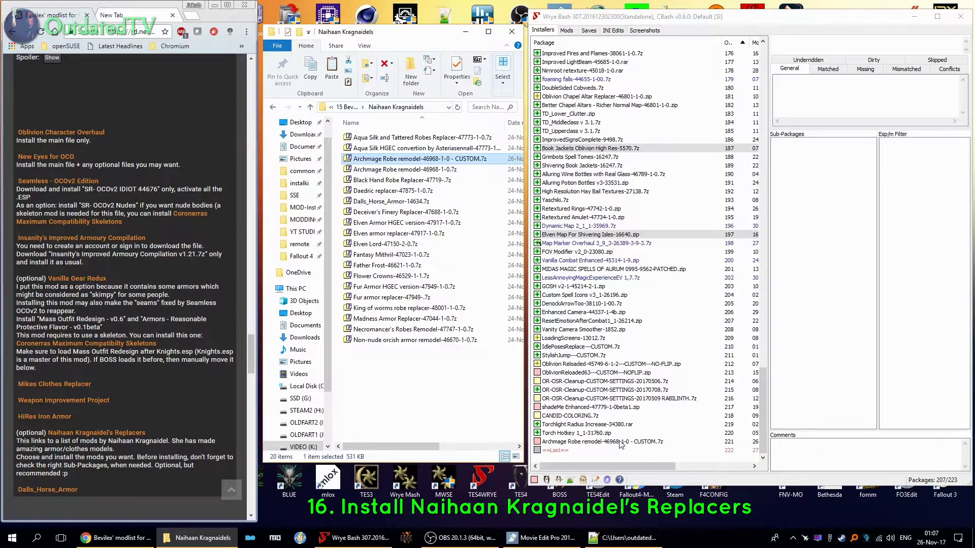
click(623, 444)
scroll(632, 84, up, 8)
scroll(628, 69, up, 8)
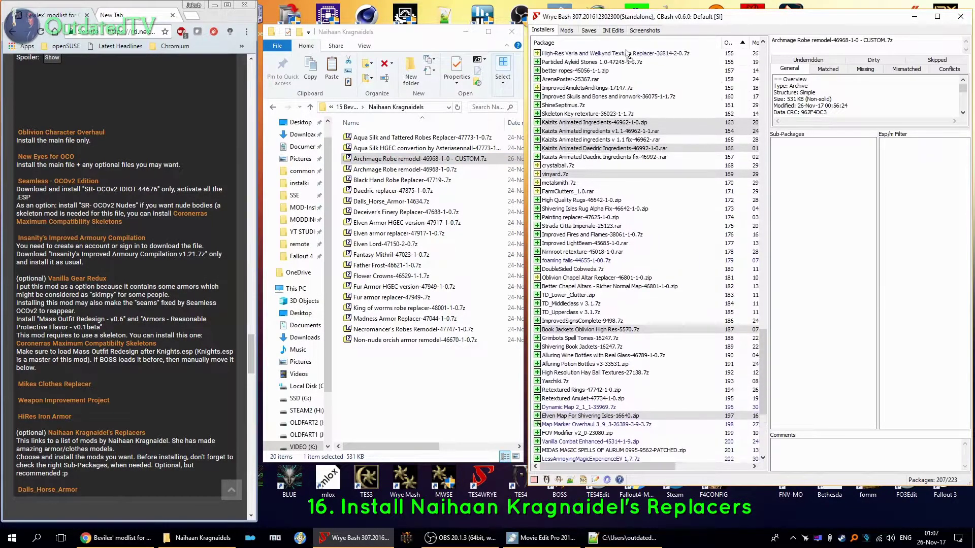
scroll(628, 53, up, 5)
scroll(628, 69, up, 3)
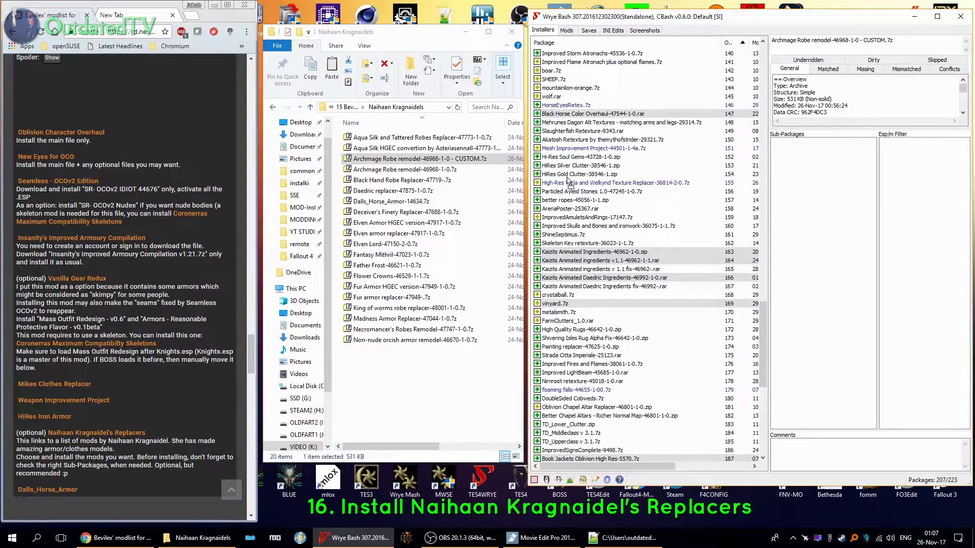
scroll(575, 114, up, 5)
scroll(582, 53, up, 5)
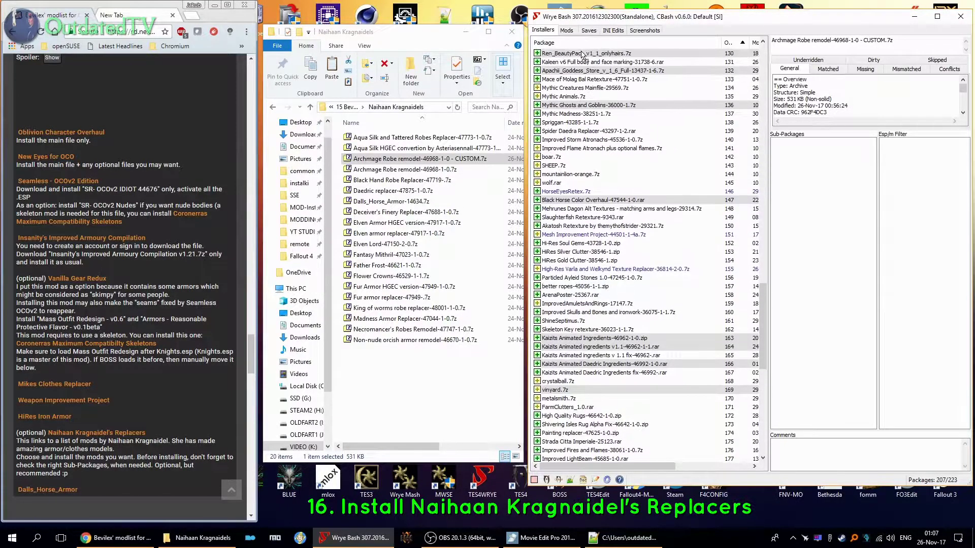
scroll(582, 76, up, 3)
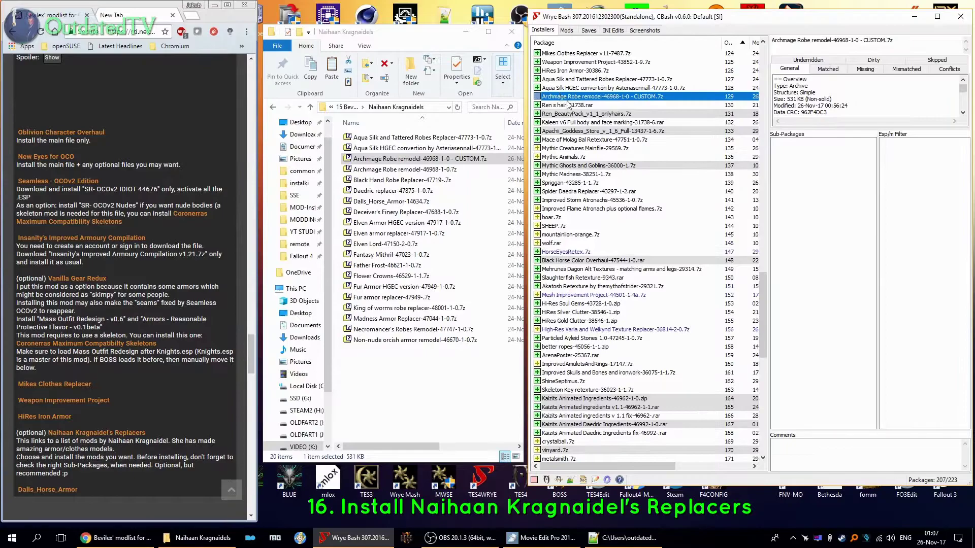
Install the Archmage Robe CUSTOM package at order 129.
right_click(545, 96)
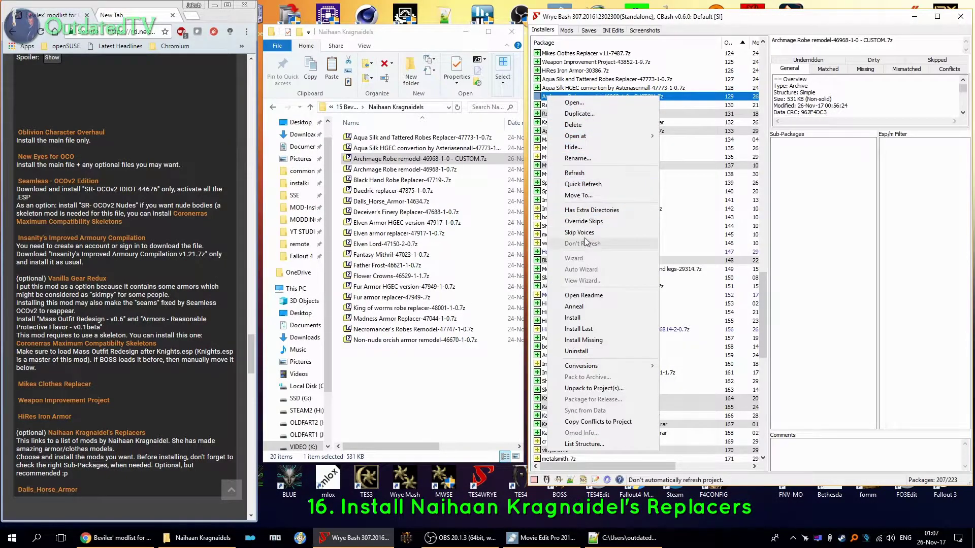
click(572, 318)
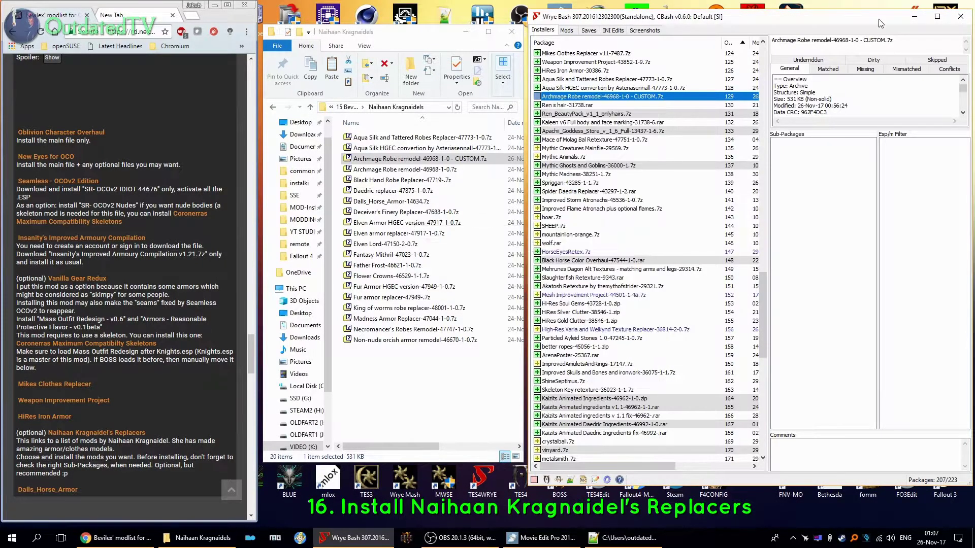
click(385, 181)
mouse_move(385, 182)
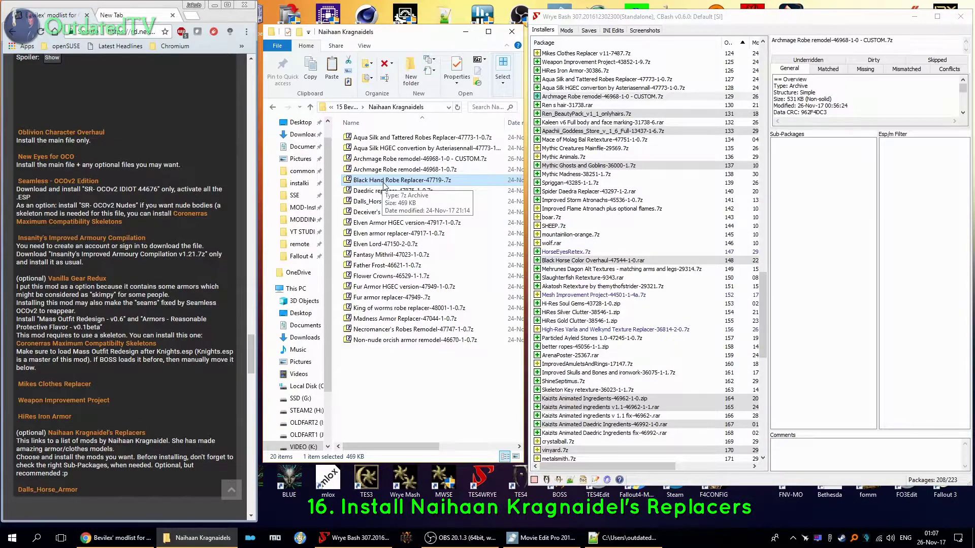
Inspect the Black Hand Robe Replacer archive and add it to the installers.
double_click(384, 180)
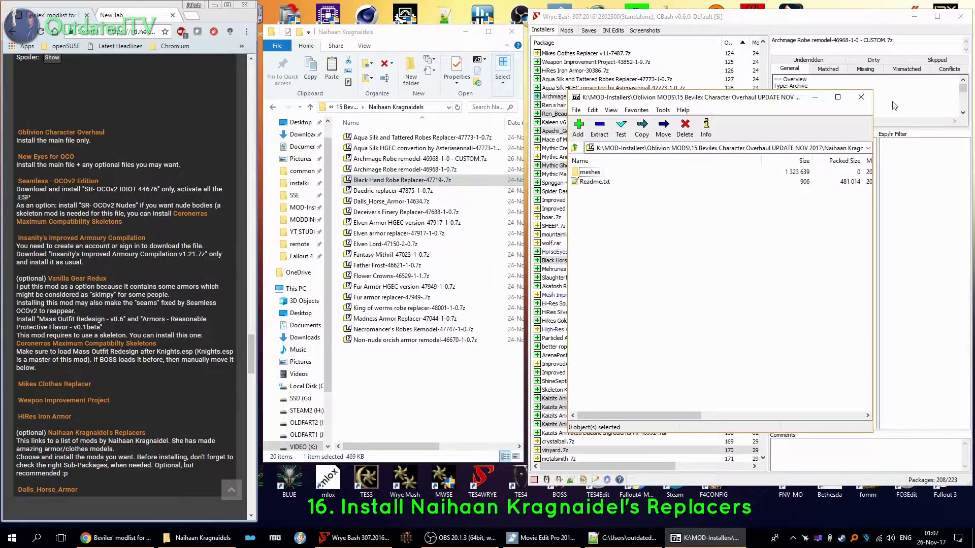
click(860, 97)
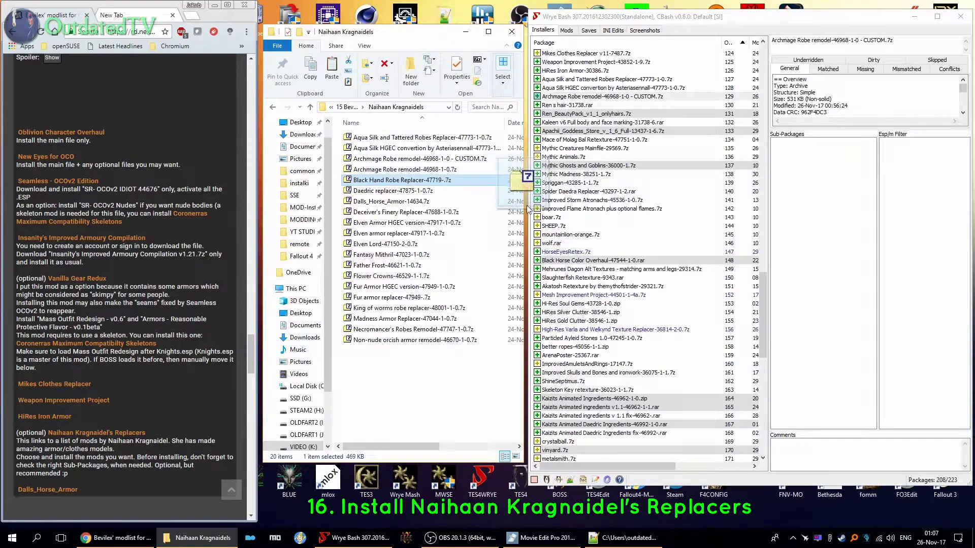
scroll(642, 365, down, 5)
scroll(642, 365, down, 5)
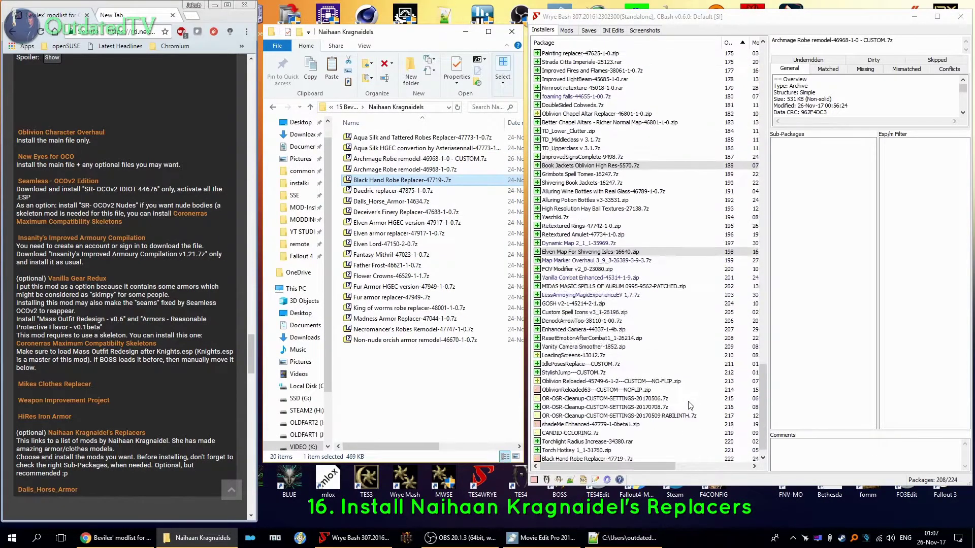
click(571, 441)
scroll(583, 55, up, 4)
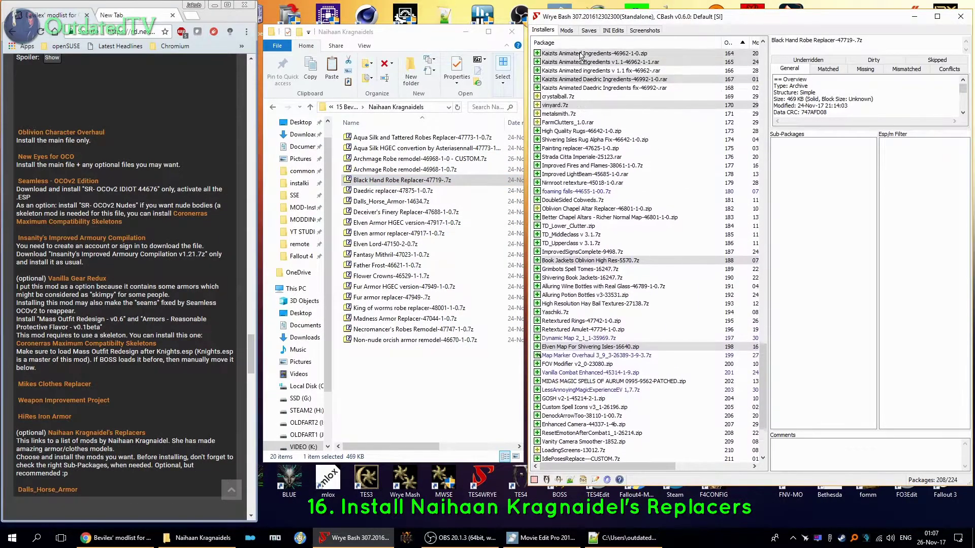
scroll(583, 55, up, 4)
scroll(582, 55, up, 4)
scroll(582, 55, up, 4)
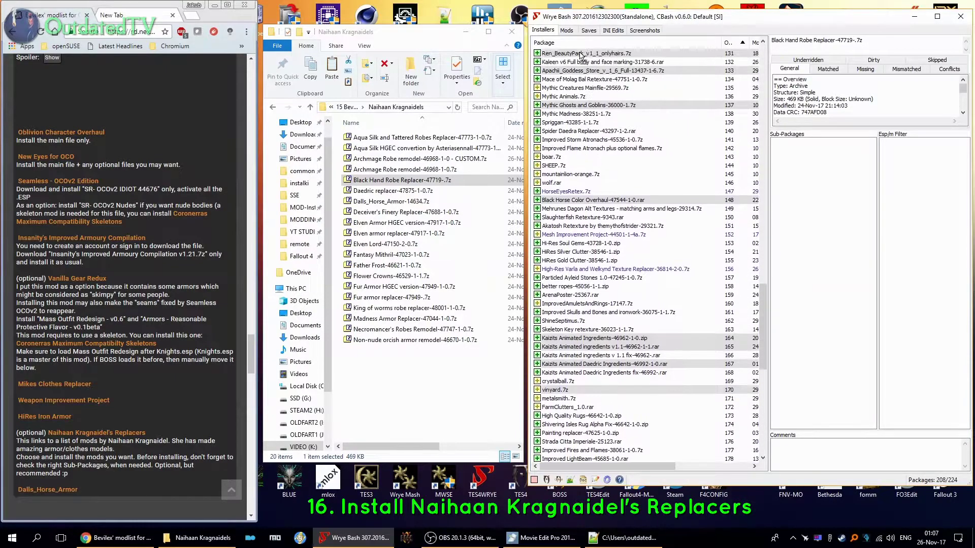
scroll(583, 55, up, 2)
scroll(573, 89, up, 1)
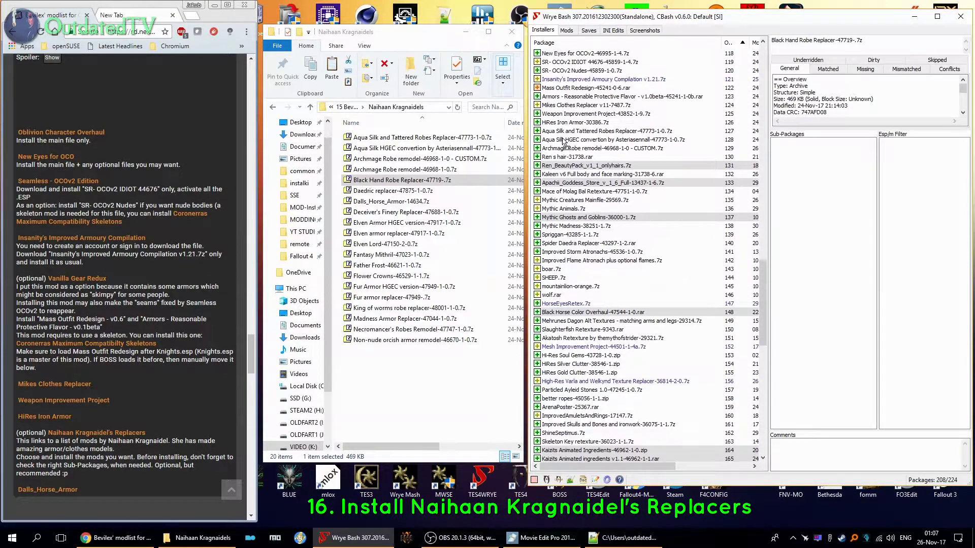
Install Black Hand Robe Replacer at order 130, then preview the Daedric replacer archive.
drag(552, 156, 556, 161)
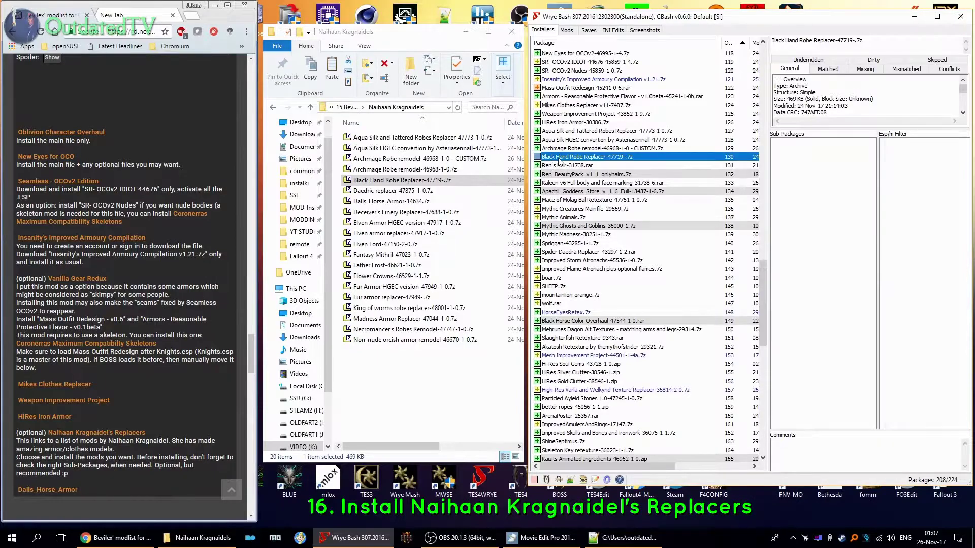
right_click(563, 160)
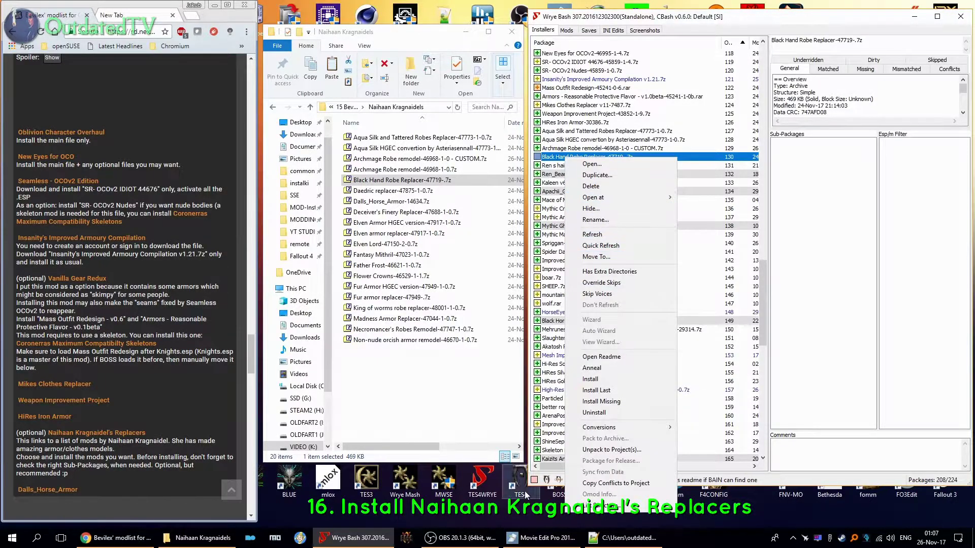
click(590, 379)
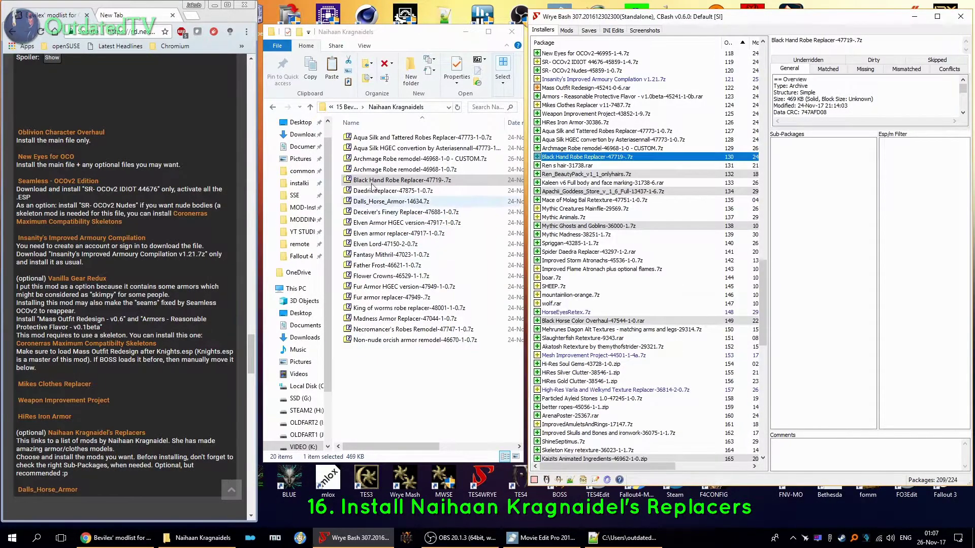
click(394, 190)
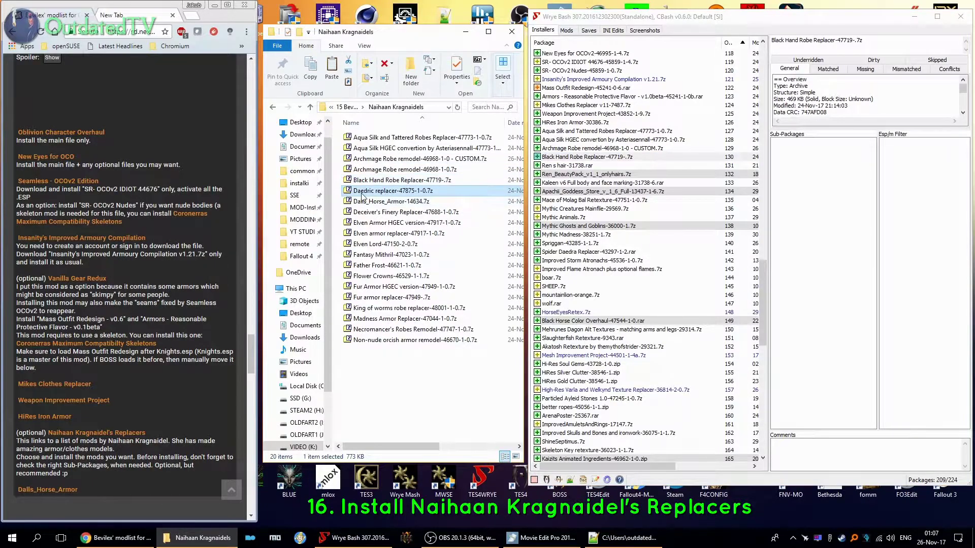
double_click(399, 191)
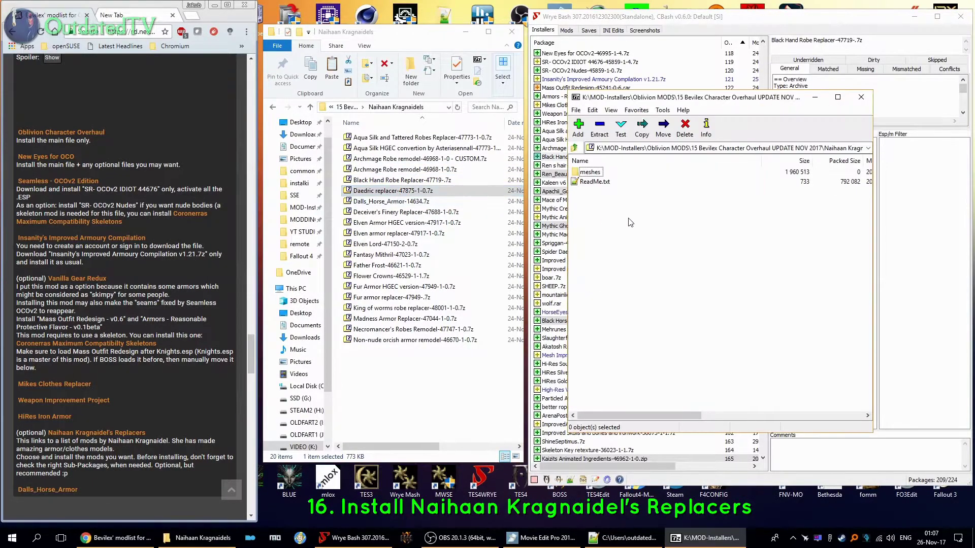
Add the Daedric replacer archive, place it at order 131 below Black Hand Robe, and install it.
click(861, 97)
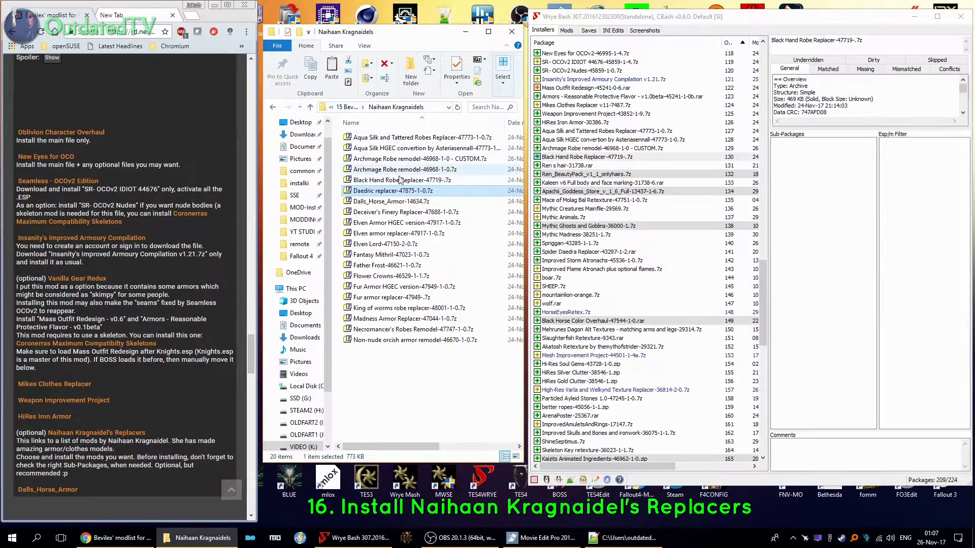
drag(387, 190, 625, 228)
scroll(668, 343, down, 10)
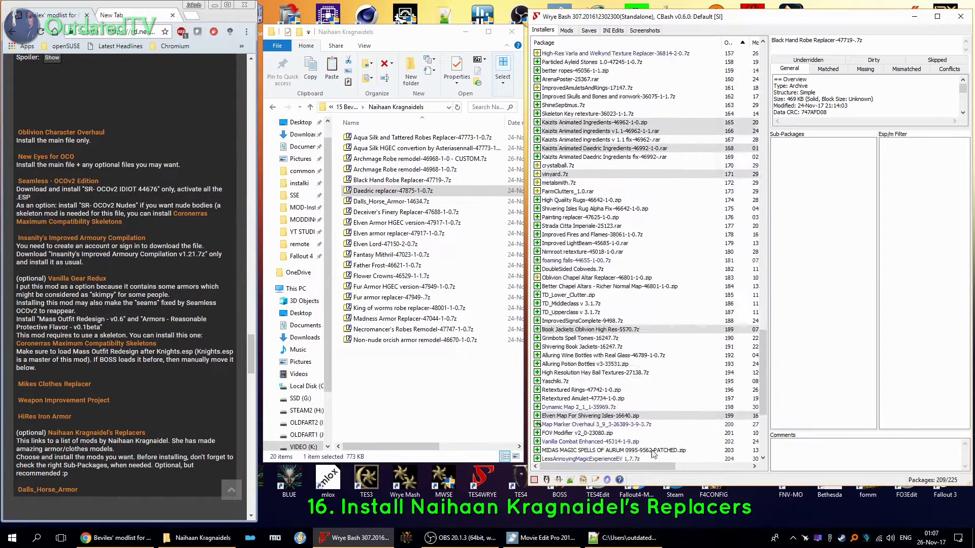
click(570, 443)
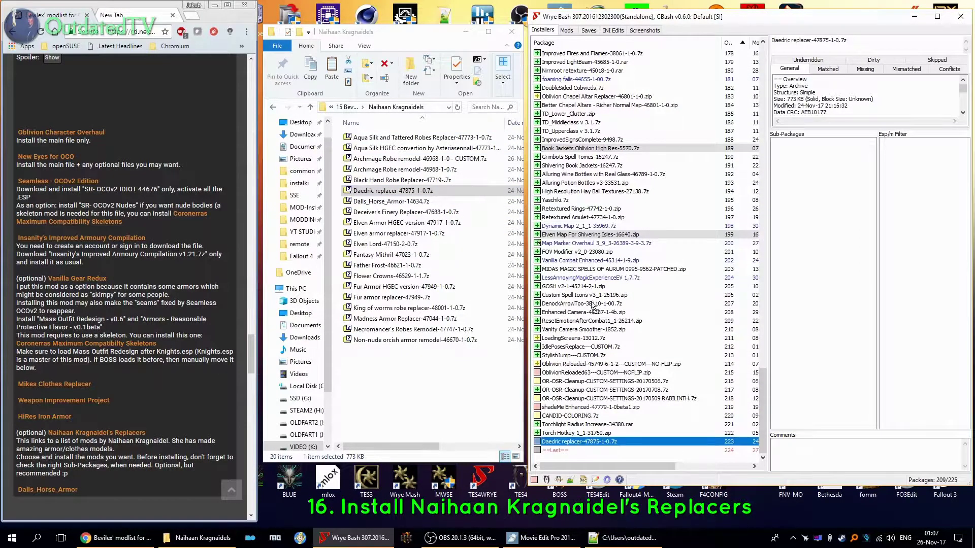
scroll(608, 60, up, 5)
scroll(609, 52, up, 4)
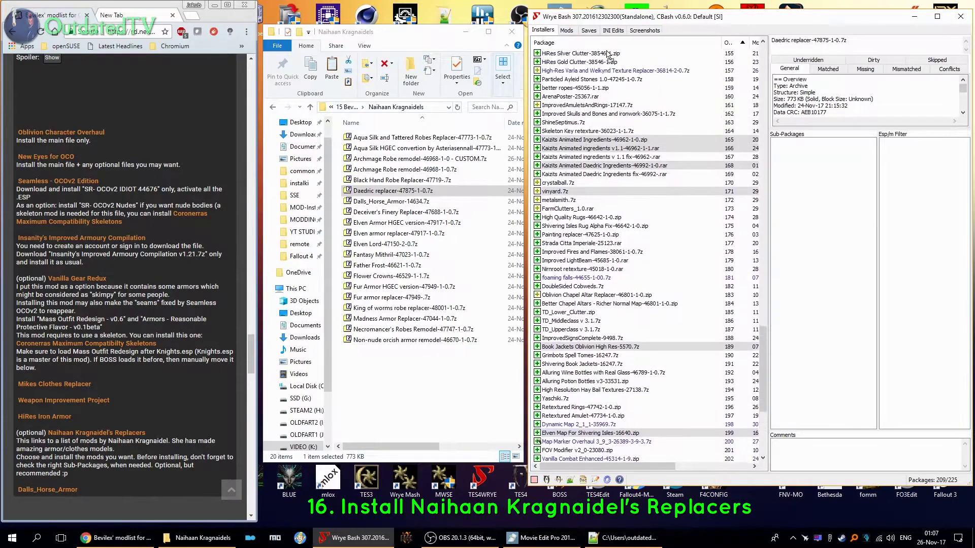
scroll(608, 52, up, 4)
scroll(608, 52, up, 4)
scroll(608, 52, up, 4)
scroll(608, 52, up, 4)
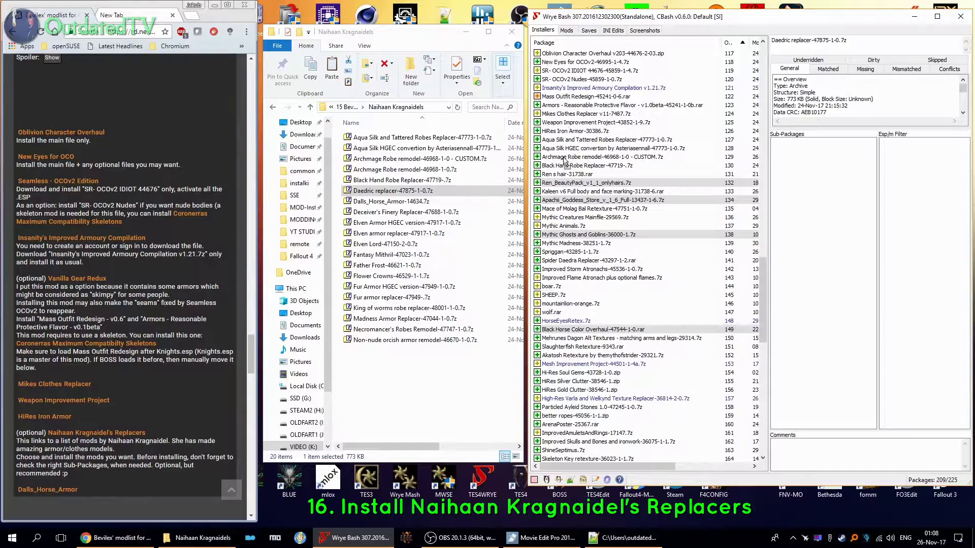
drag(569, 136, 561, 174)
right_click(560, 178)
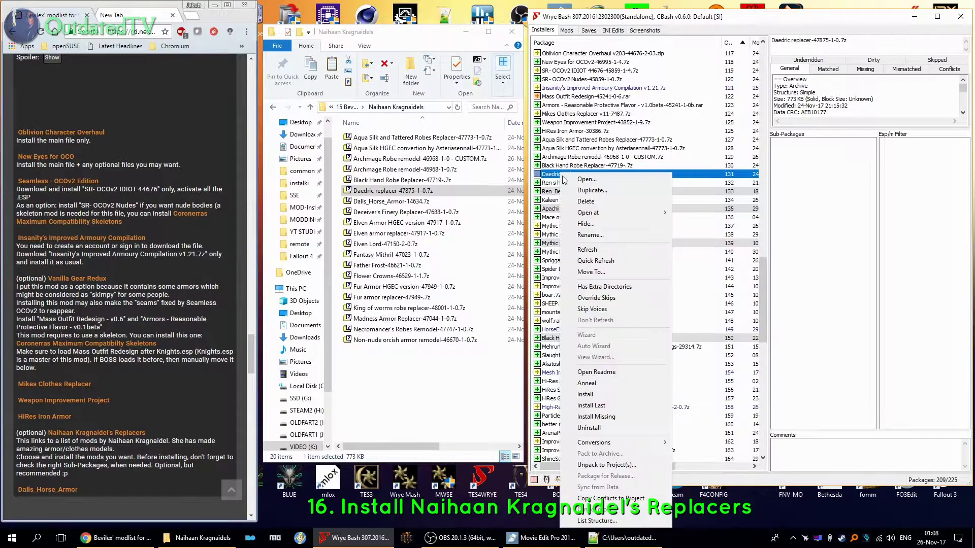
click(594, 395)
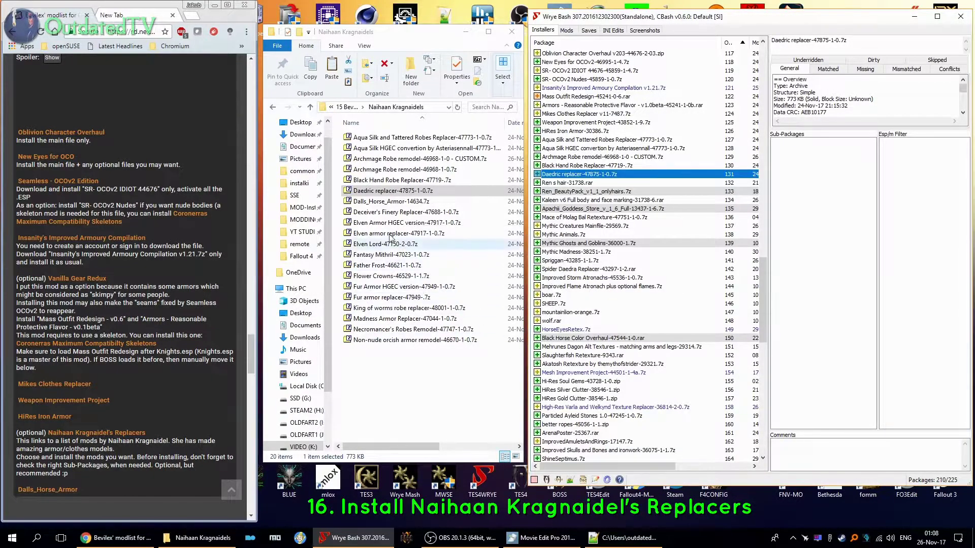
click(389, 201)
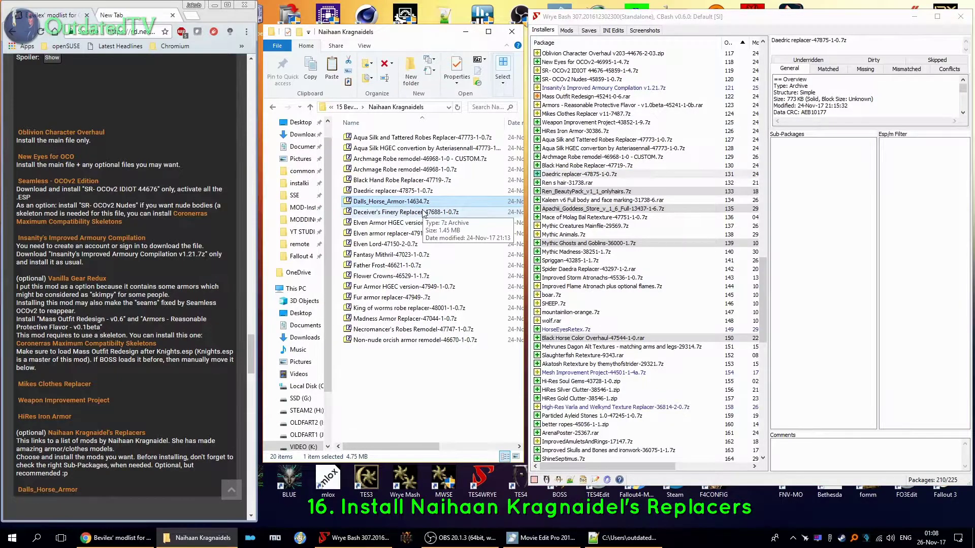
Browse the Dalls_Horse_Armor-14634.7z archive in 7-Zip, including its Data folder.
double_click(384, 203)
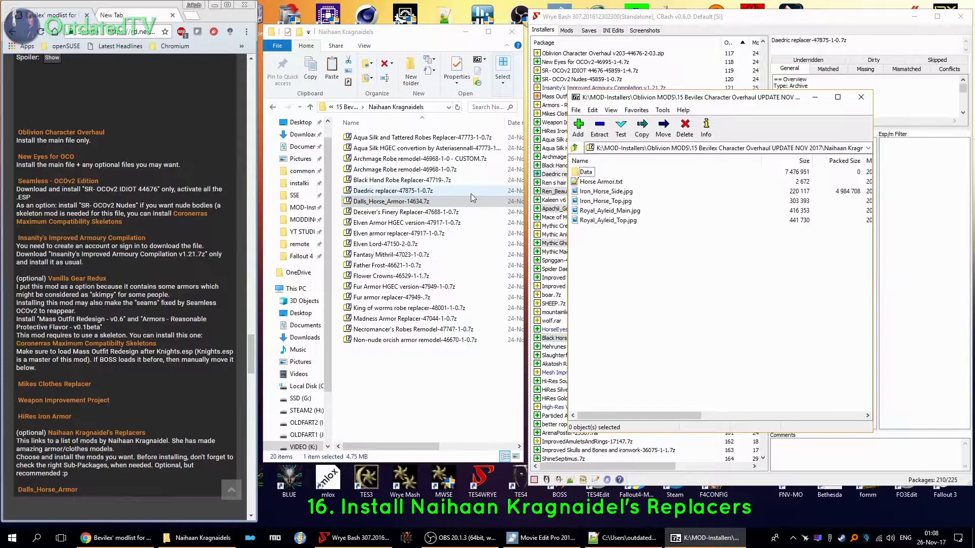
double_click(586, 172)
key(BackSpace)
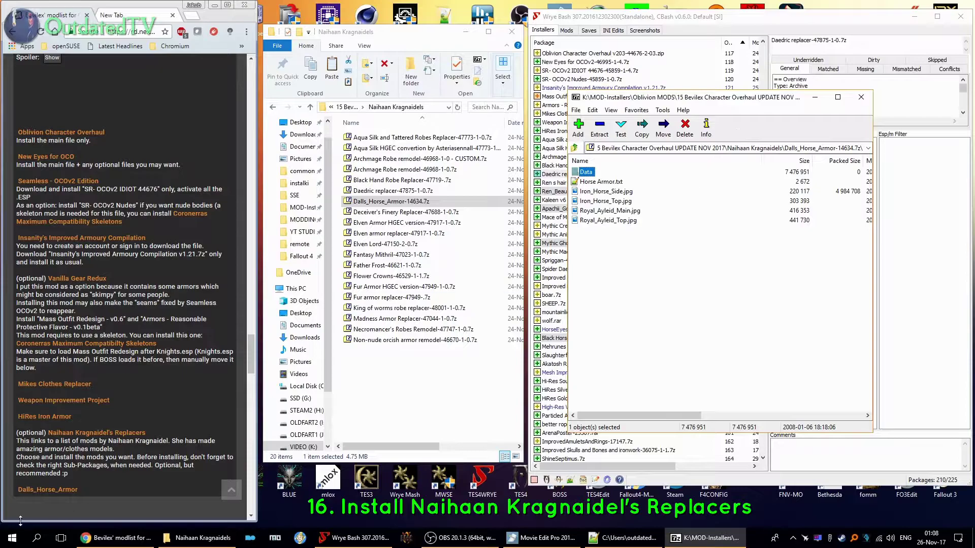
Open the Dalls_Horse_Armor mod page in a second tab, then close 7-Zip.
middle_click(46, 490)
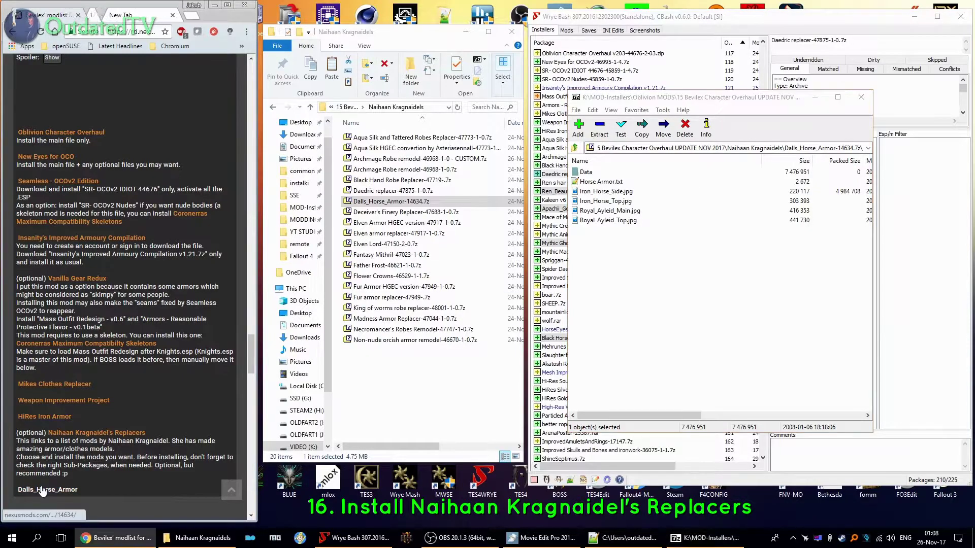
click(95, 16)
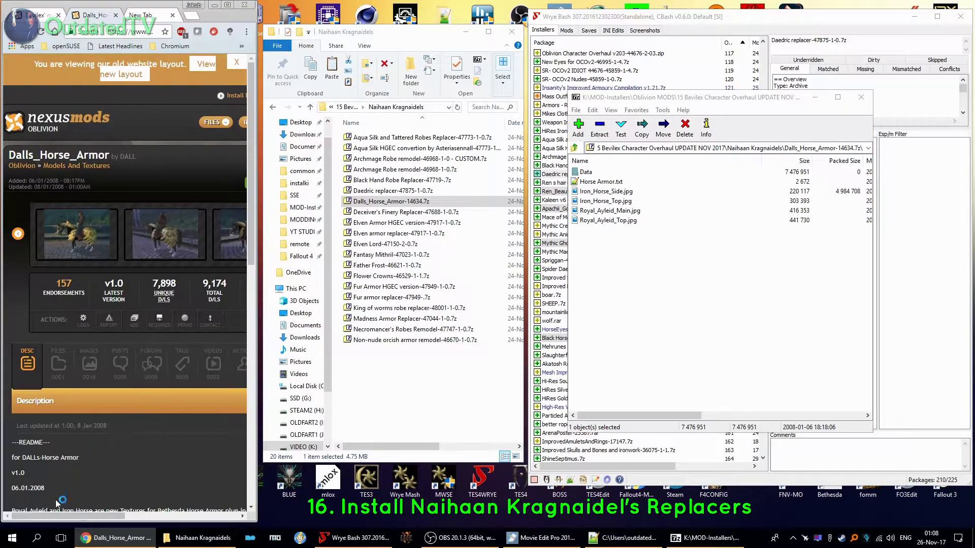
mouse_move(92, 522)
mouse_down()
mouse_move(192, 526)
mouse_move(84, 522)
mouse_up()
click(43, 14)
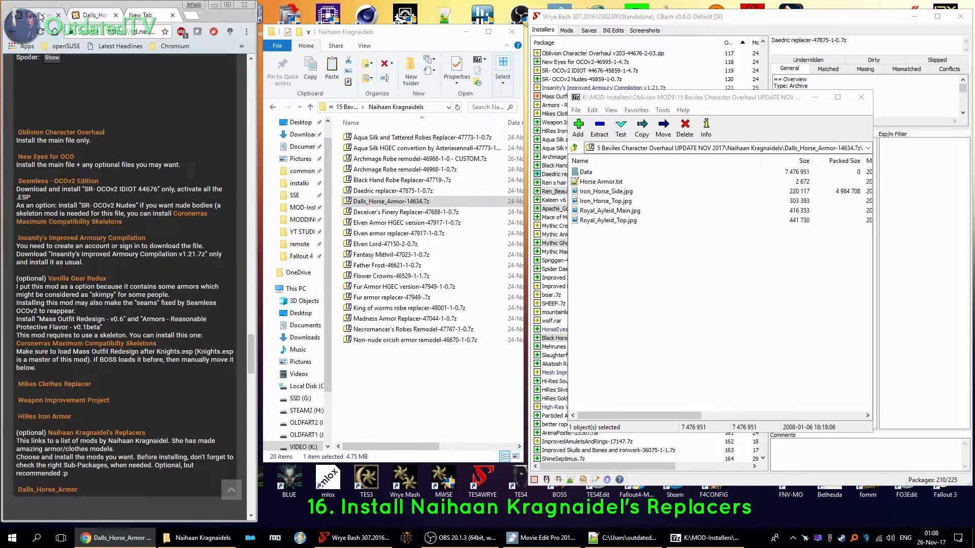
click(861, 97)
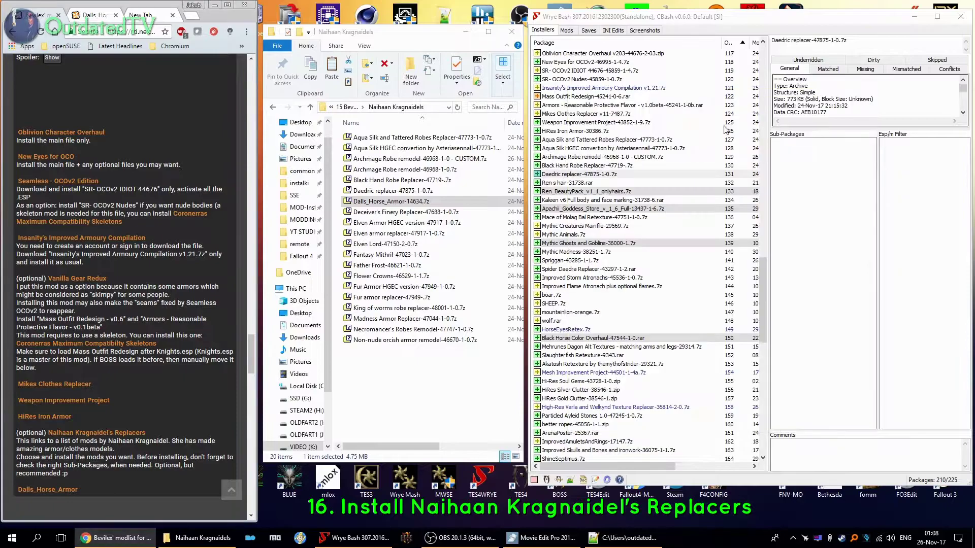
click(404, 212)
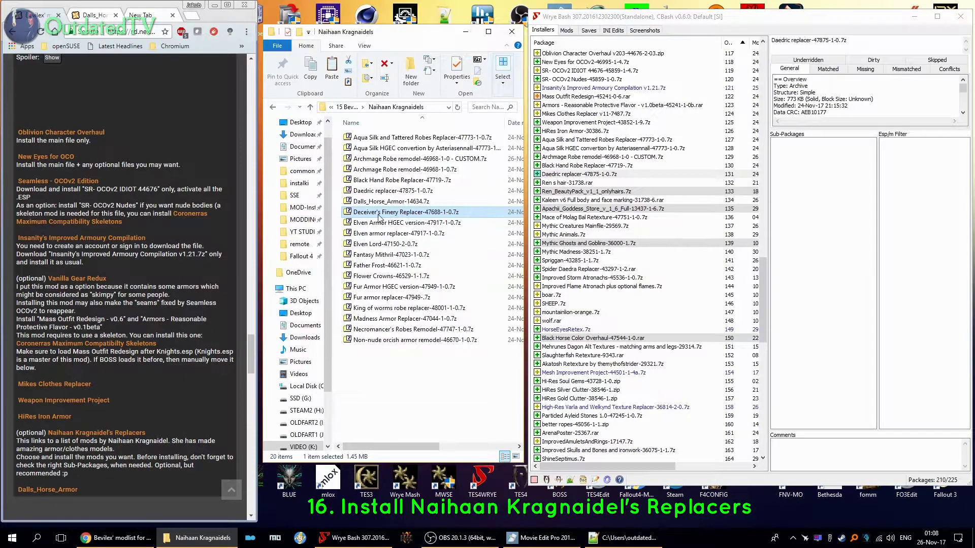
Open Deceiver's Finery Replacer-47688-1-0.7z in 7-Zip.
double_click(379, 213)
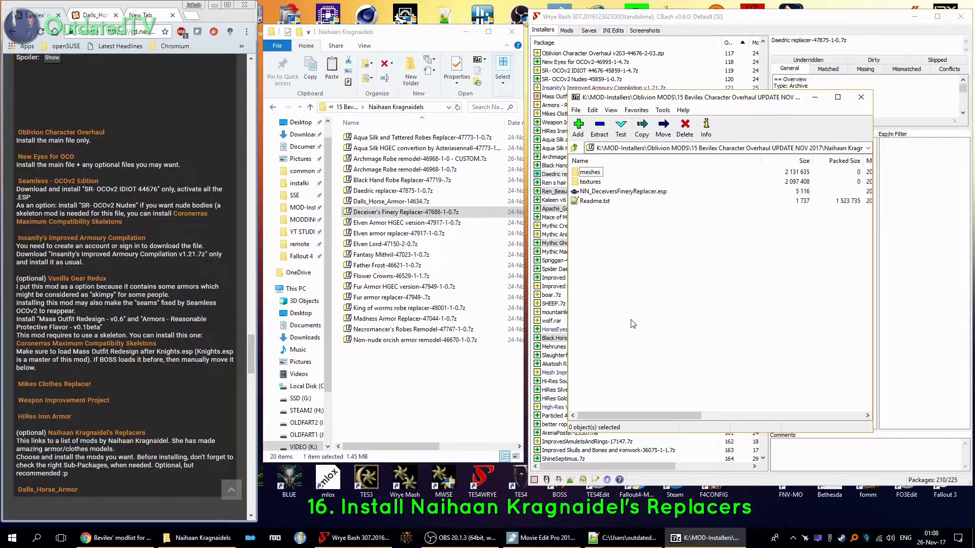
Read Readme.txt and the NN_DeceiversFineryReplacer.esp userlist rule in Notepad++, then minimize it.
click(625, 538)
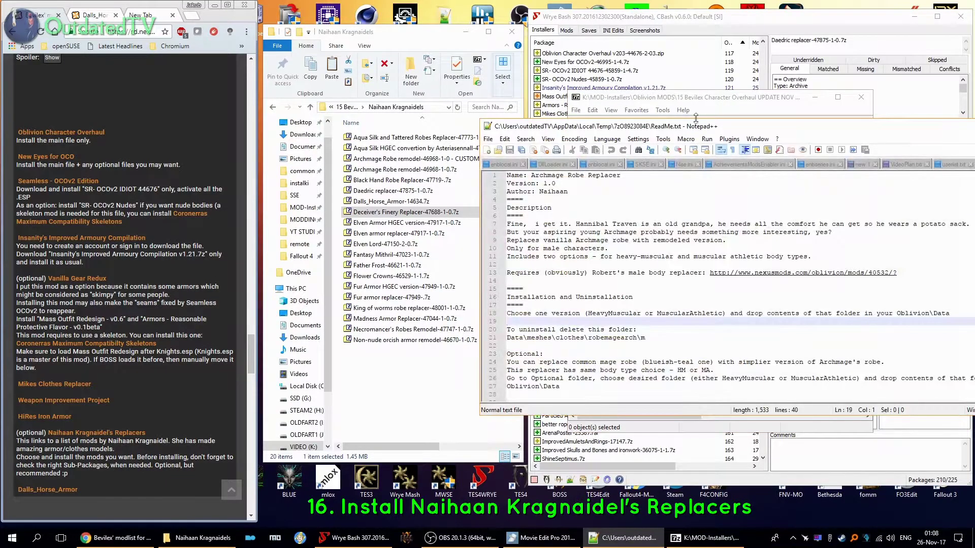
drag(694, 126, 229, 58)
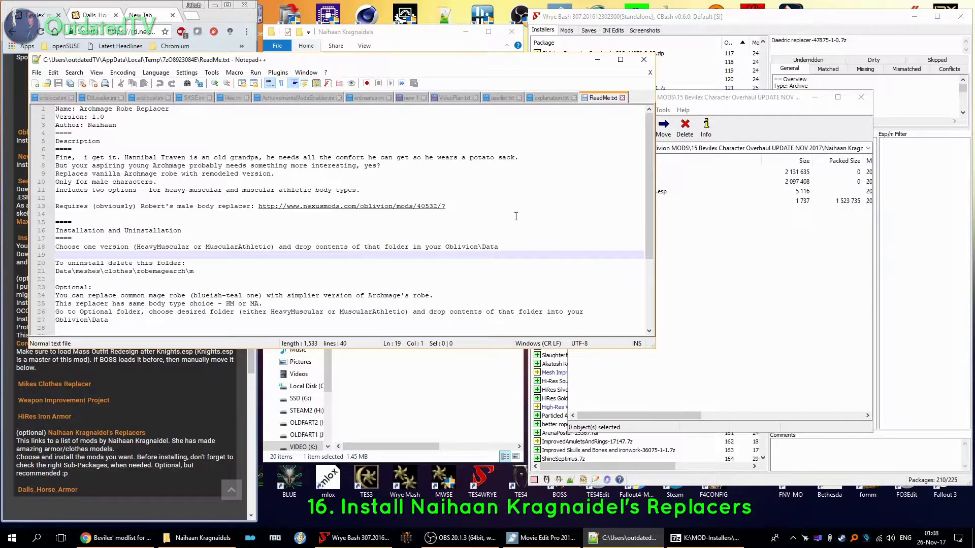
click(491, 100)
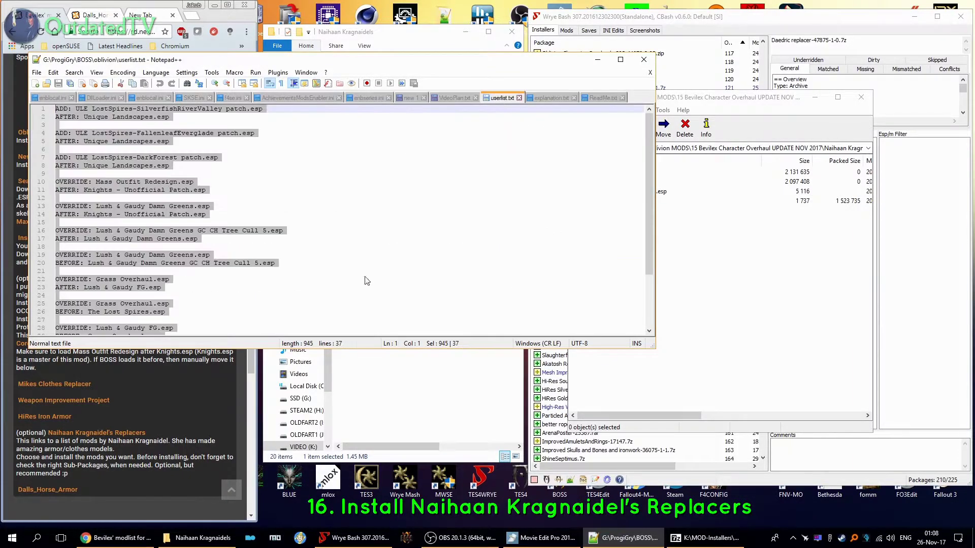
scroll(282, 257, up, 3)
scroll(281, 257, up, 2)
scroll(283, 257, down, 1)
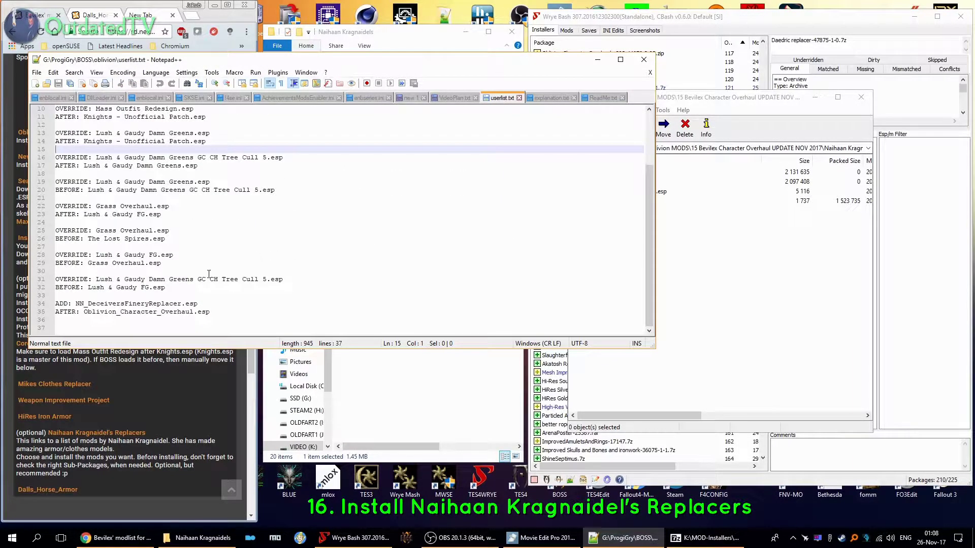
scroll(176, 292, up, 2)
scroll(178, 287, down, 2)
click(598, 60)
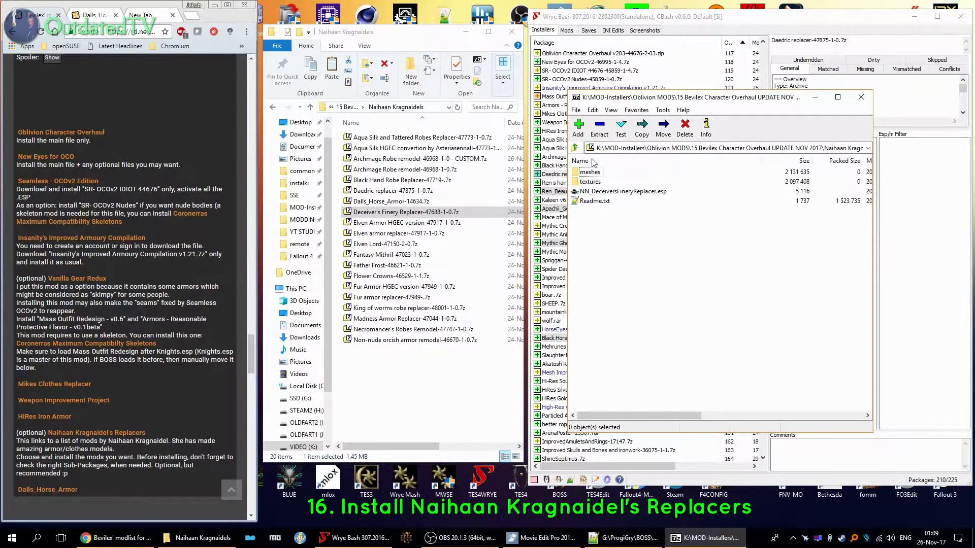
Place Deceiver's Finery Replacer at order 132 below Daedric replacer and install it.
click(861, 98)
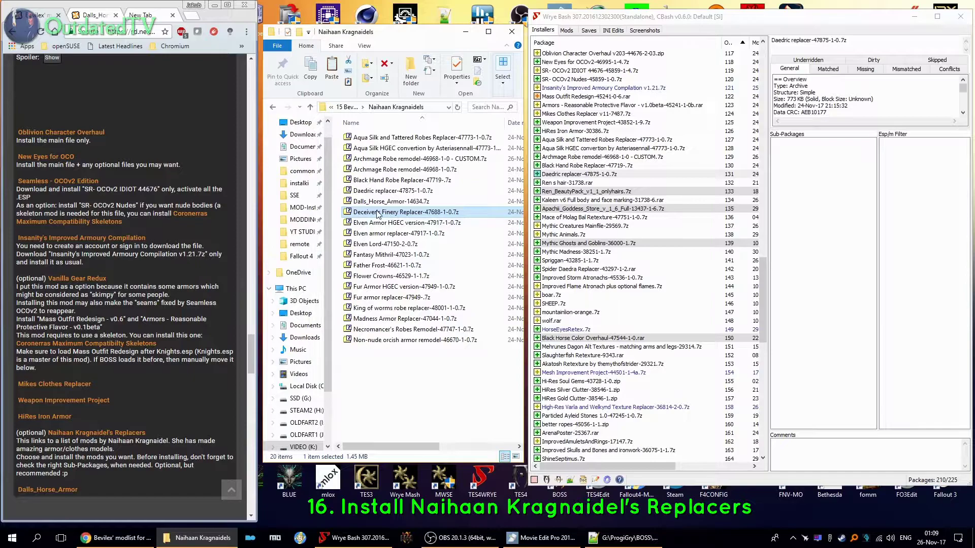
scroll(609, 328, down, 10)
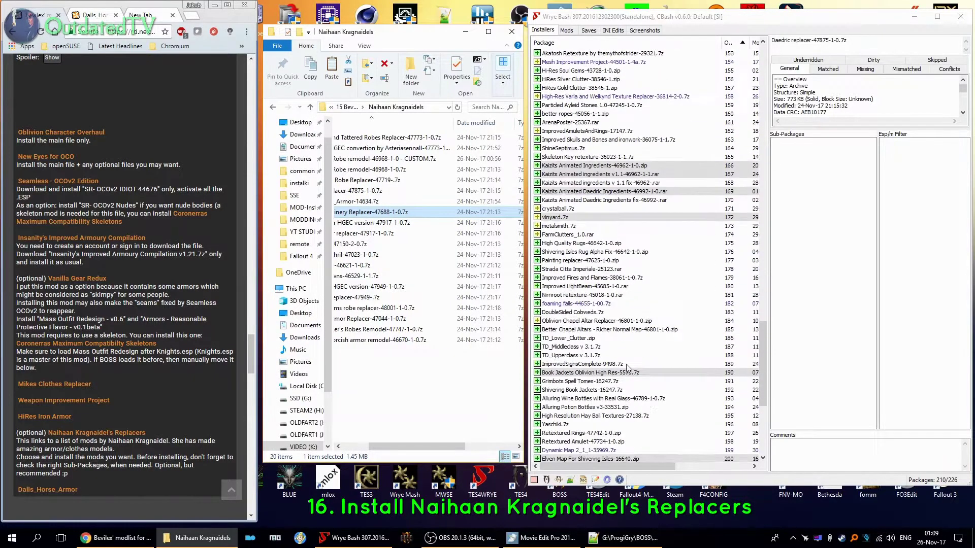
click(579, 442)
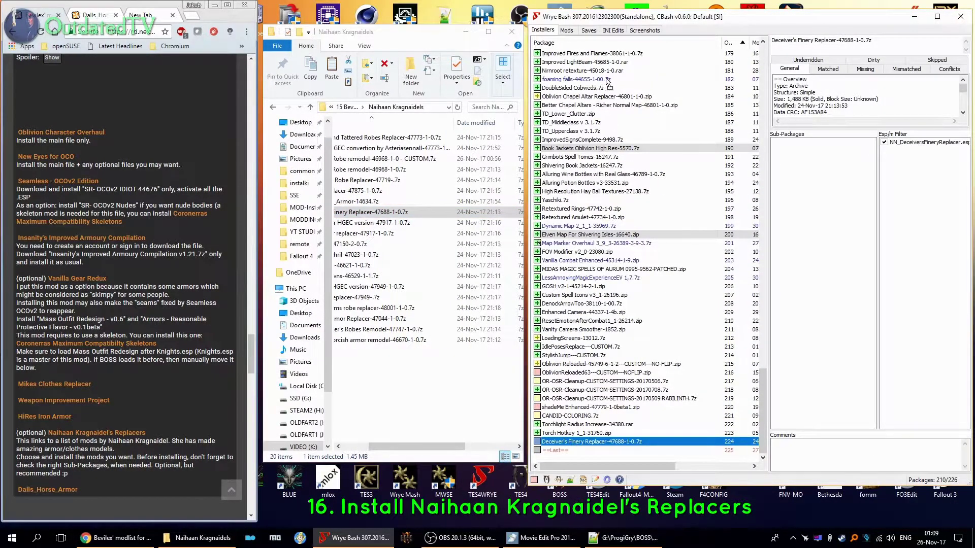
scroll(609, 76, up, 3)
scroll(610, 68, up, 3)
scroll(610, 61, up, 3)
scroll(609, 54, up, 2)
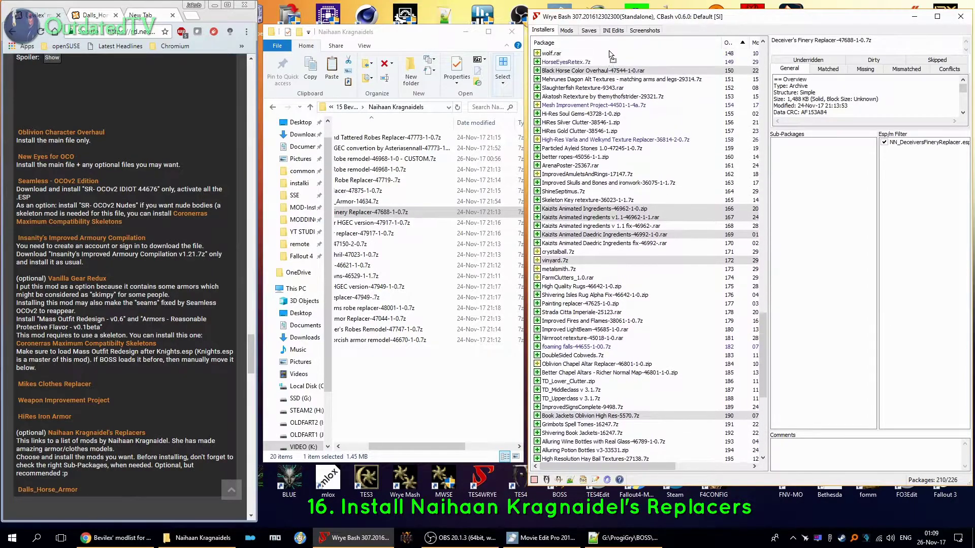
scroll(609, 56, up, 3)
scroll(609, 69, up, 3)
scroll(610, 80, up, 2)
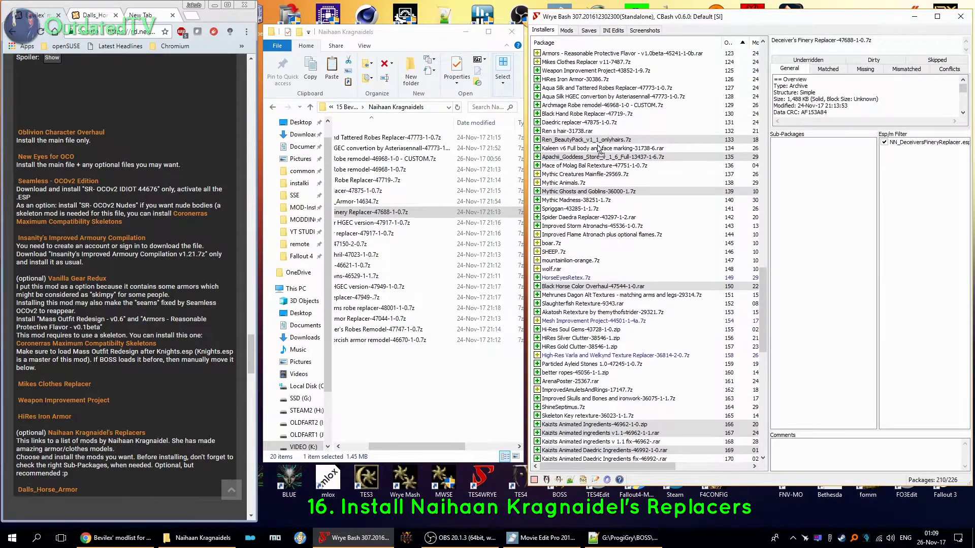
drag(566, 131, 565, 131)
right_click(566, 131)
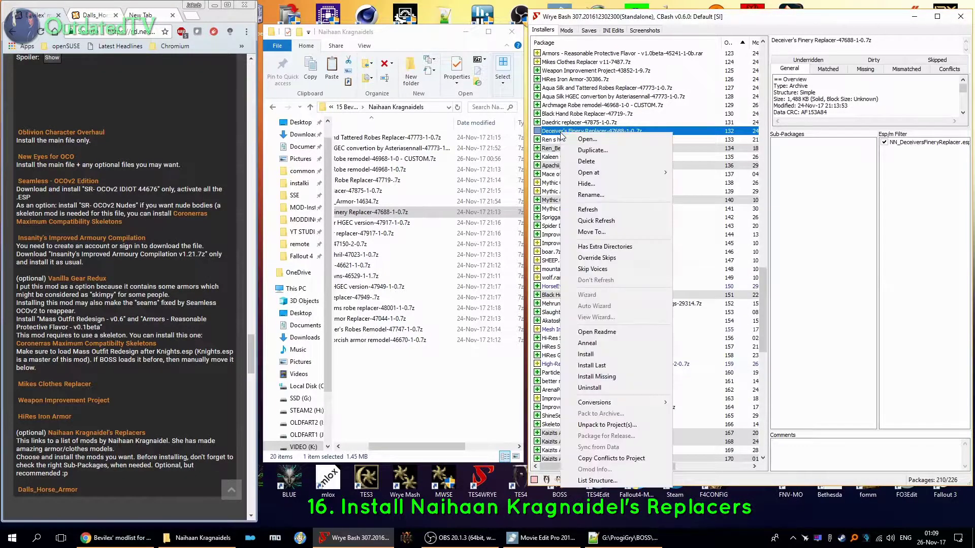
click(916, 165)
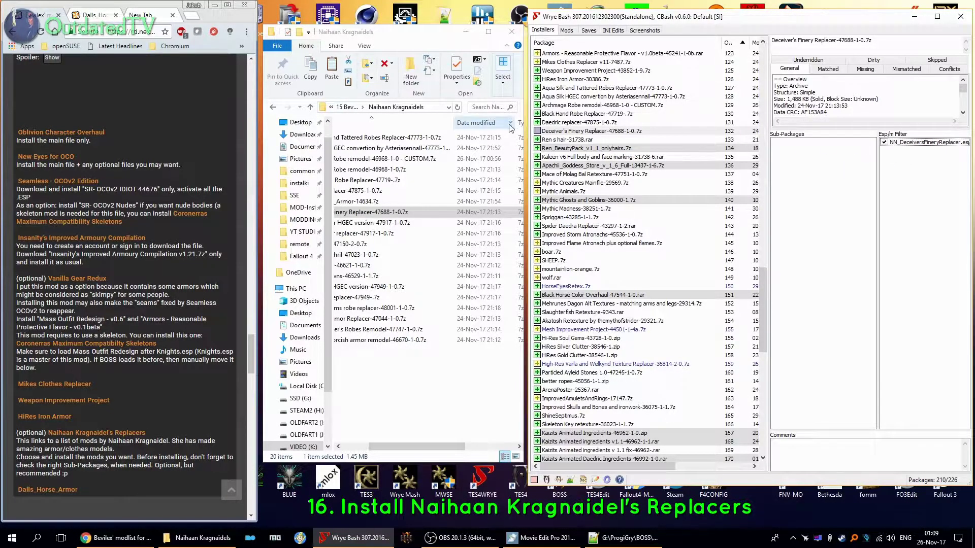
right_click(566, 131)
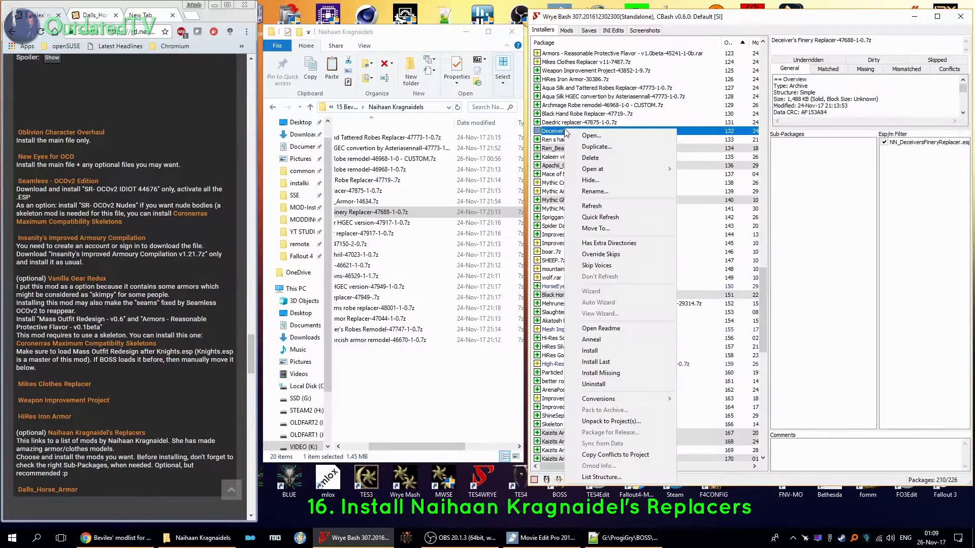
click(590, 350)
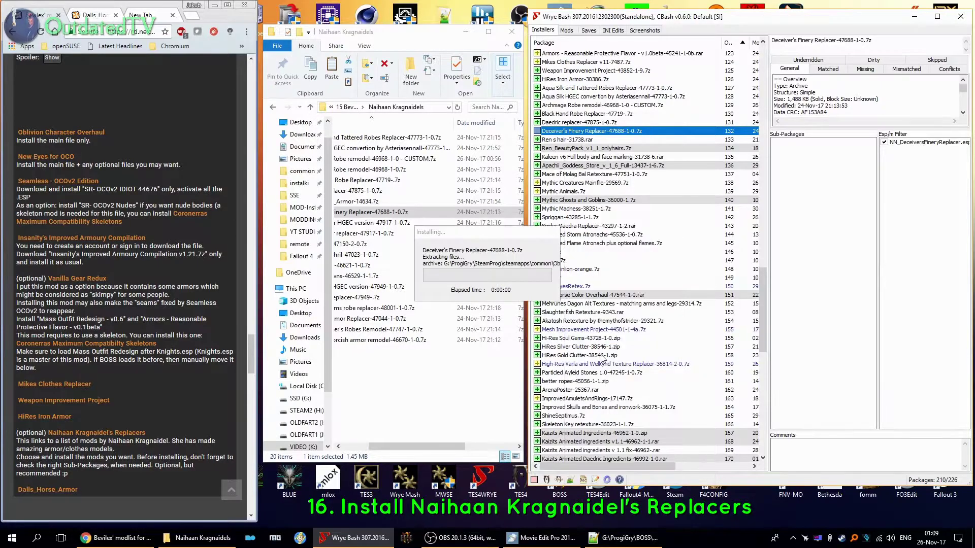
click(568, 31)
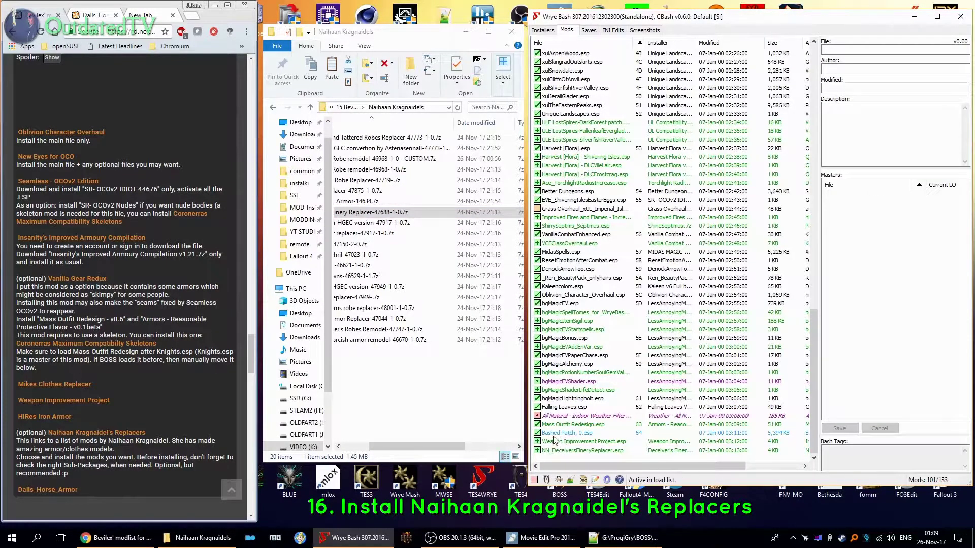
click(554, 433)
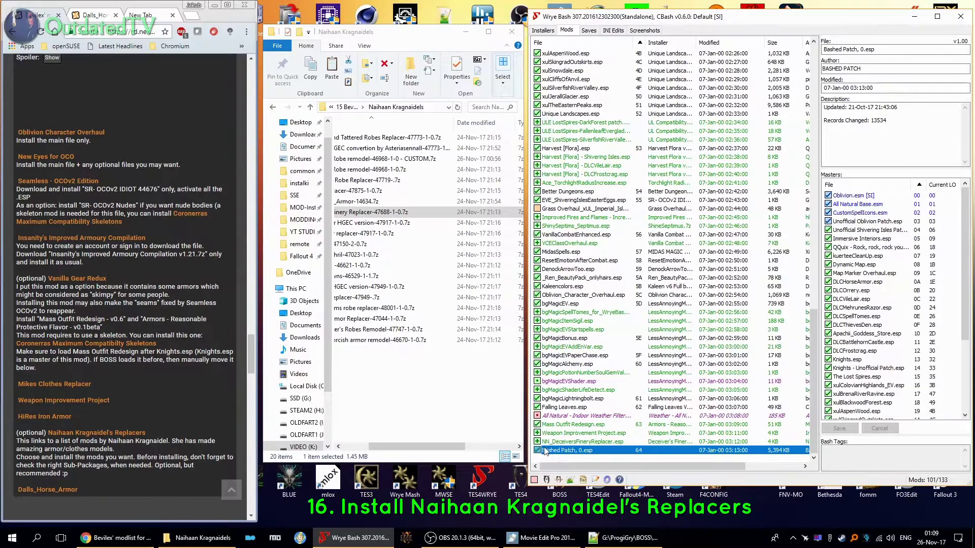
click(545, 30)
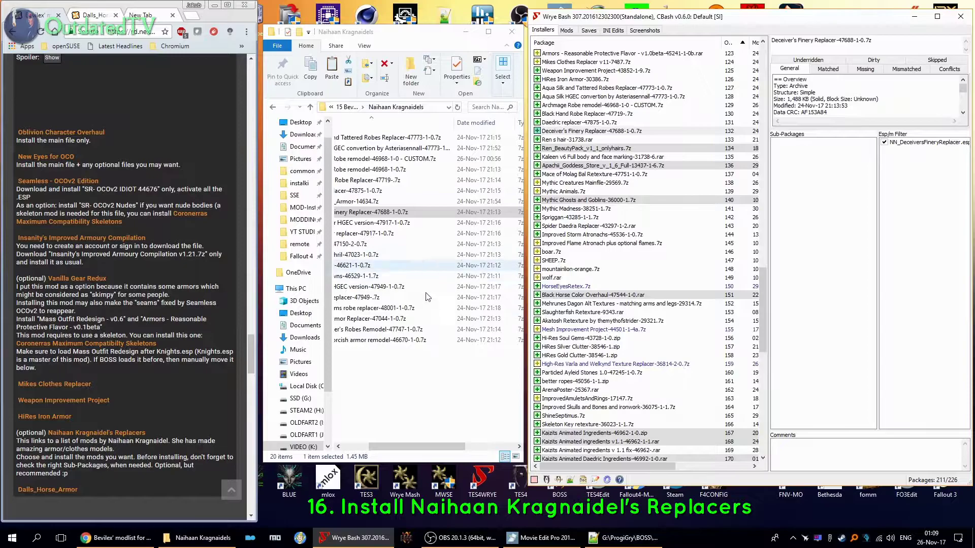
drag(406, 447, 371, 446)
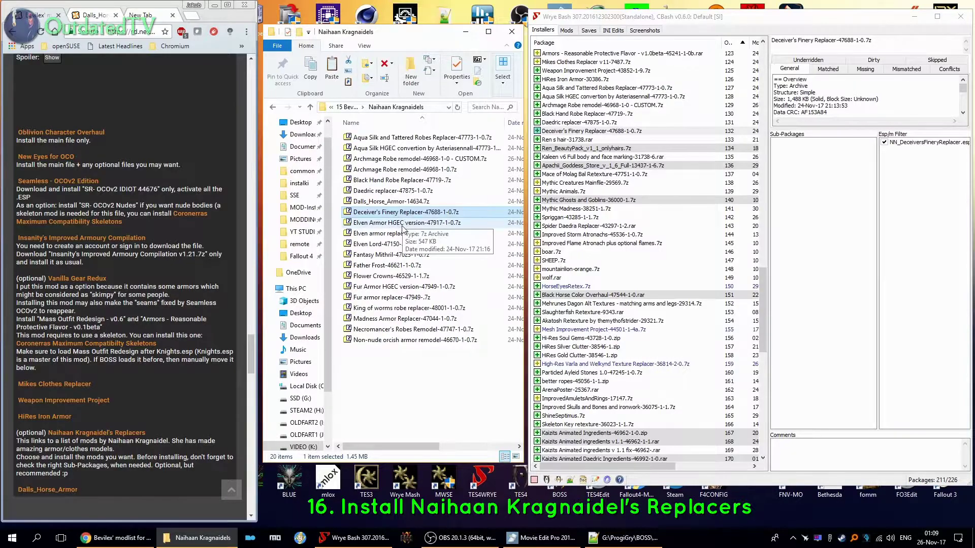
Put Elven Armor HGEC at order 133 after Deceiver's Finery Replacer and install it.
double_click(403, 222)
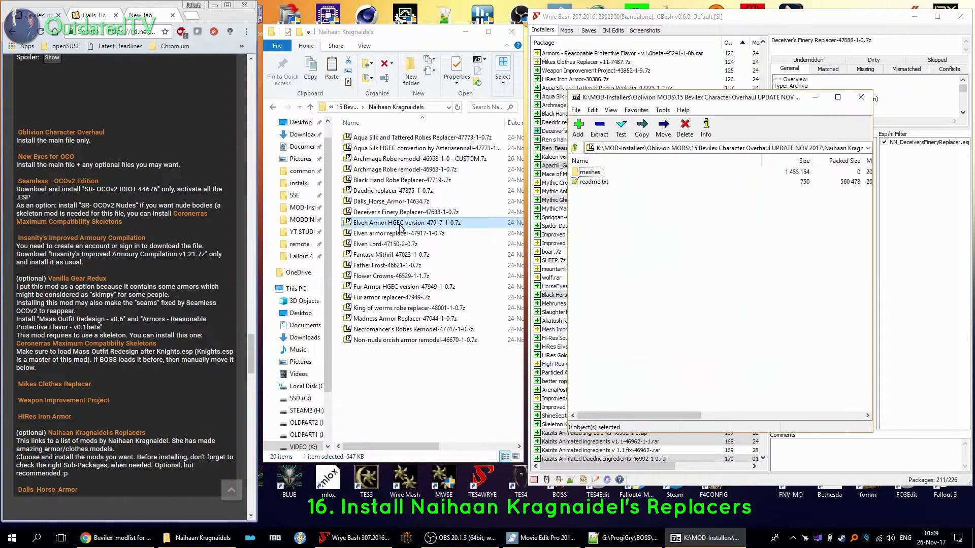
click(861, 98)
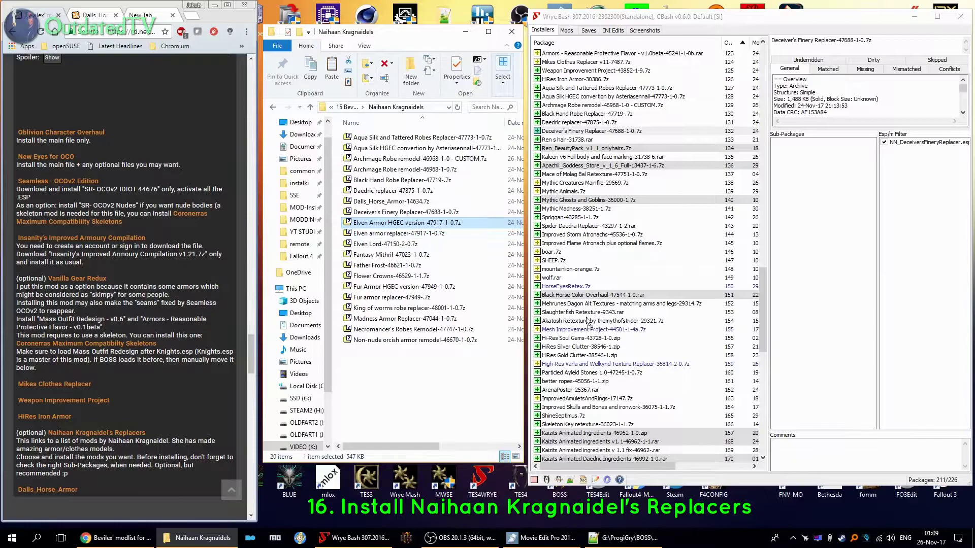
scroll(588, 323, down, 6)
scroll(589, 381, down, 6)
scroll(589, 442, down, 4)
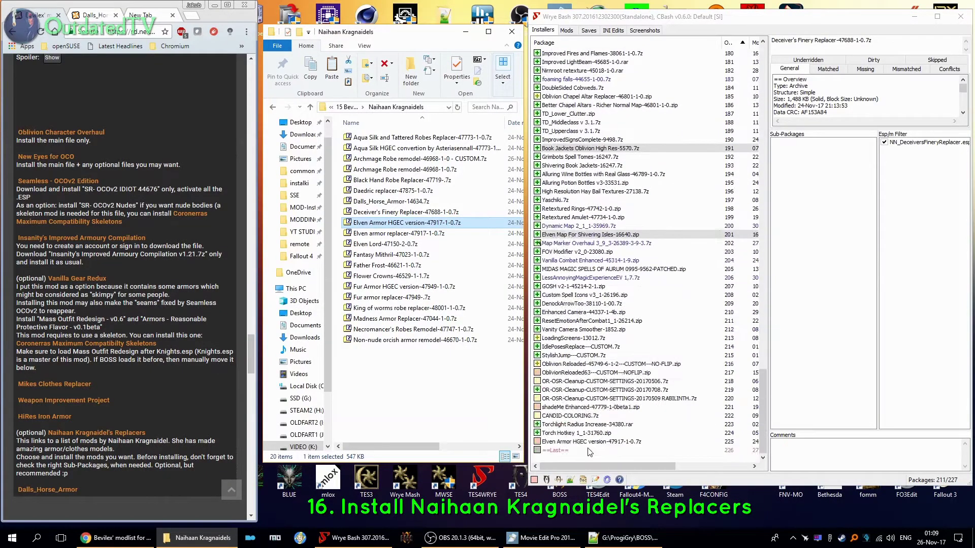
click(585, 443)
scroll(593, 145, up, 3)
scroll(592, 69, up, 3)
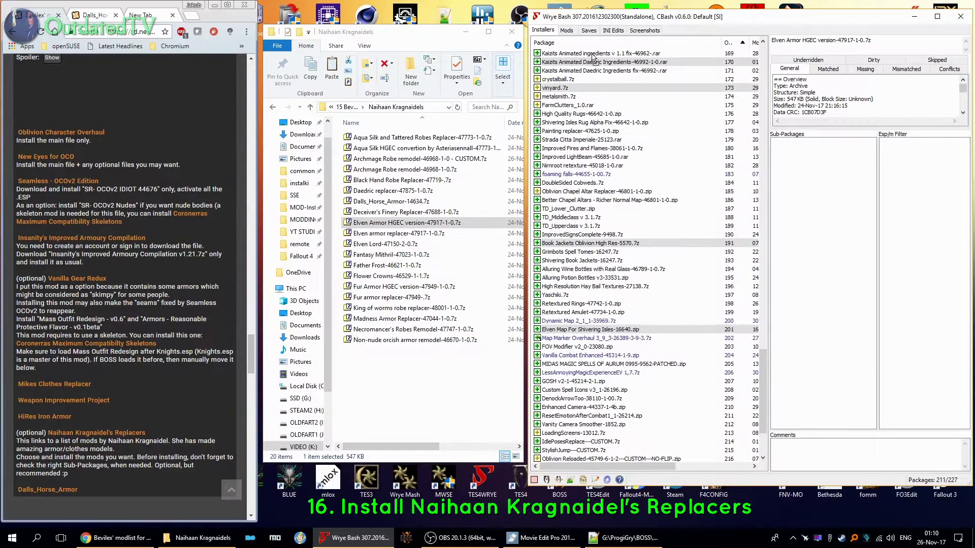
scroll(594, 57, up, 3)
scroll(596, 53, up, 3)
scroll(596, 54, up, 3)
scroll(596, 55, up, 3)
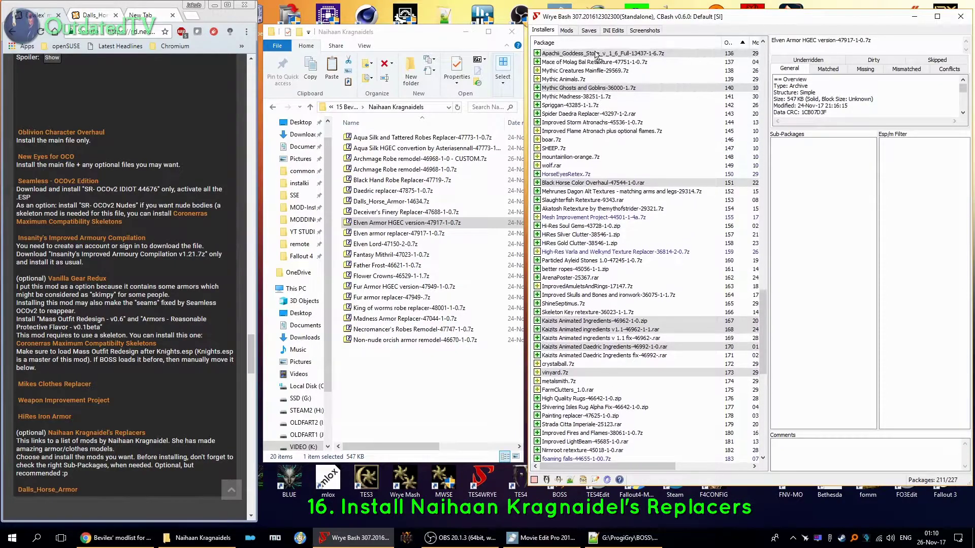
scroll(596, 56, up, 3)
scroll(596, 56, up, 3)
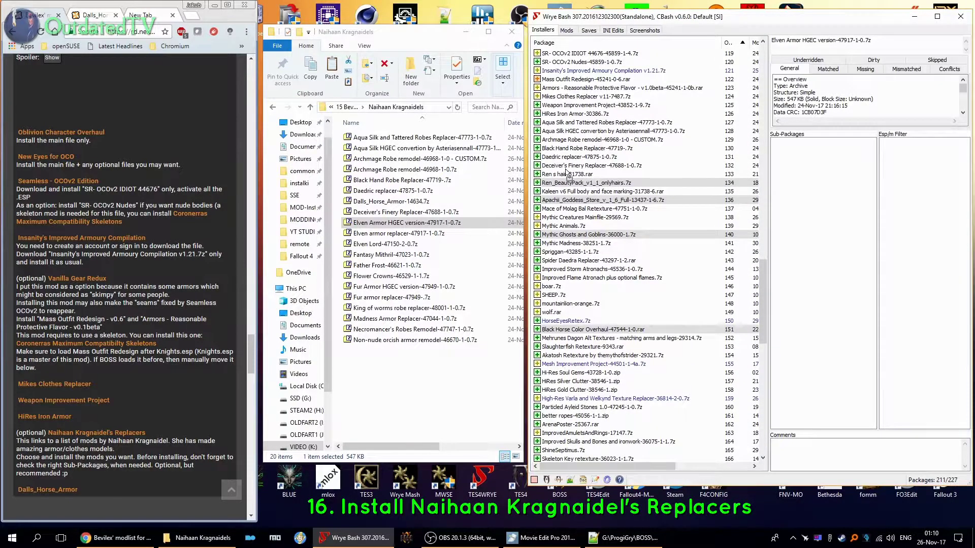
drag(586, 177, 567, 174)
right_click(552, 175)
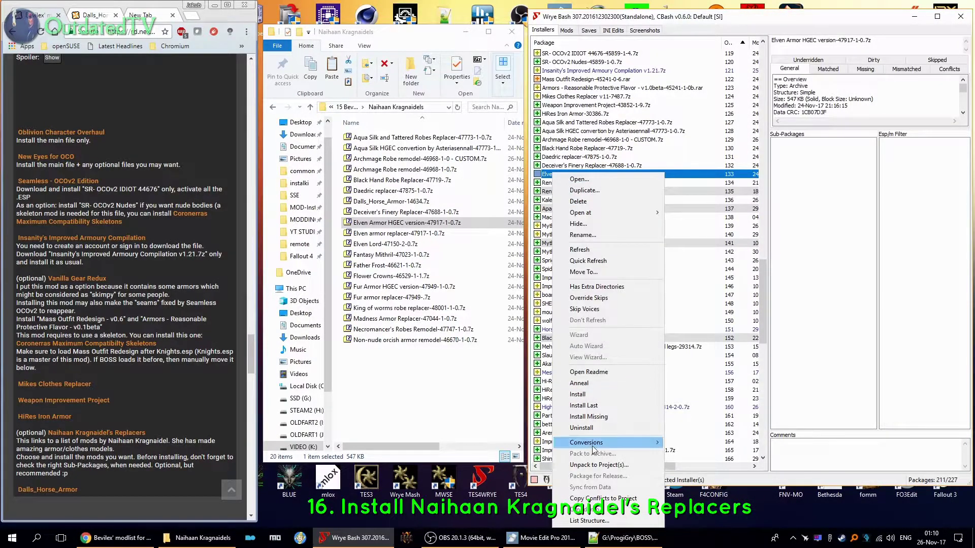
click(594, 396)
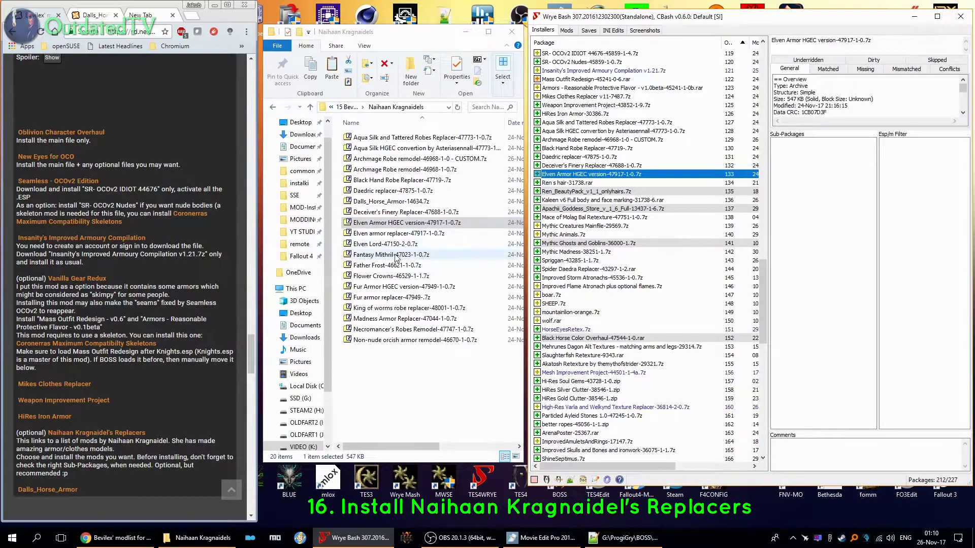
Move Elven armor replacer to order 134 after Elven Armor HGEC and install it.
double_click(388, 234)
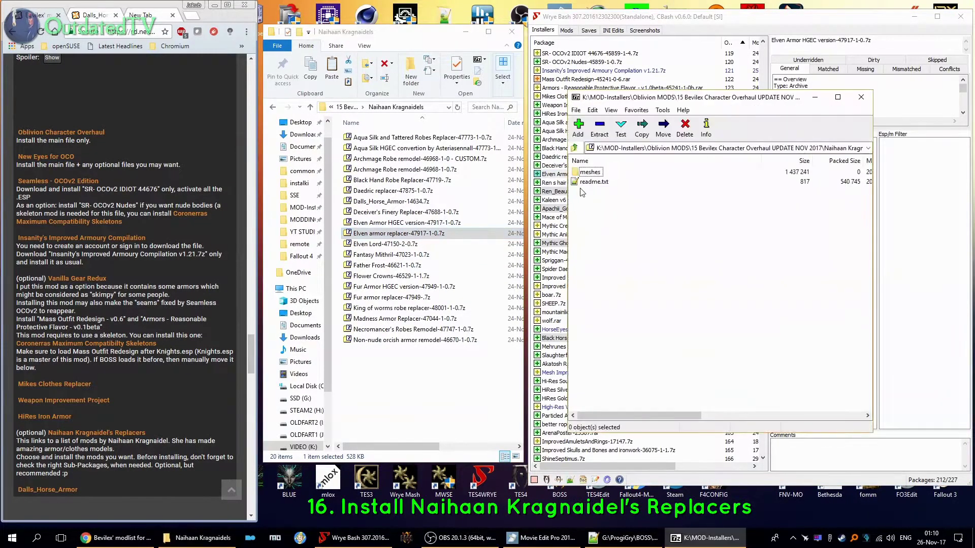
click(861, 97)
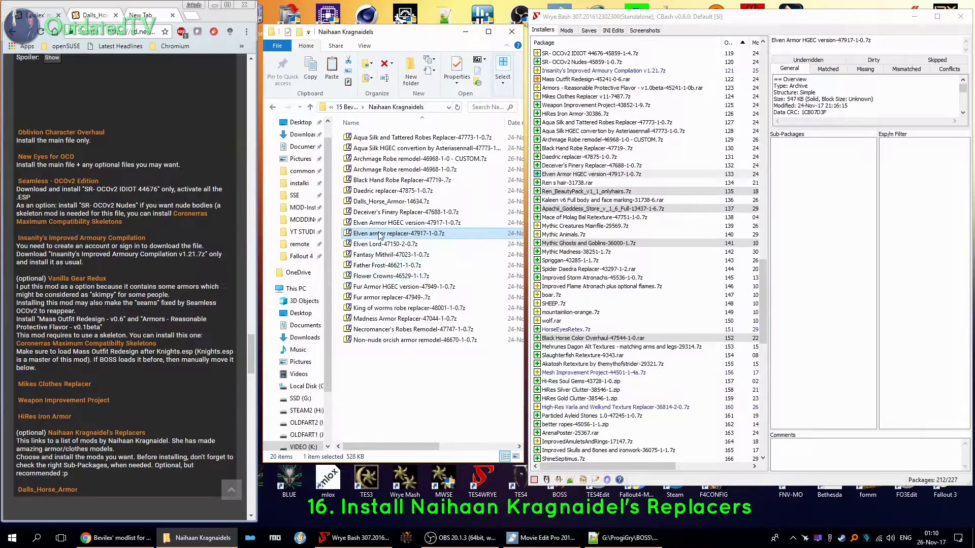
scroll(579, 343, down, 15)
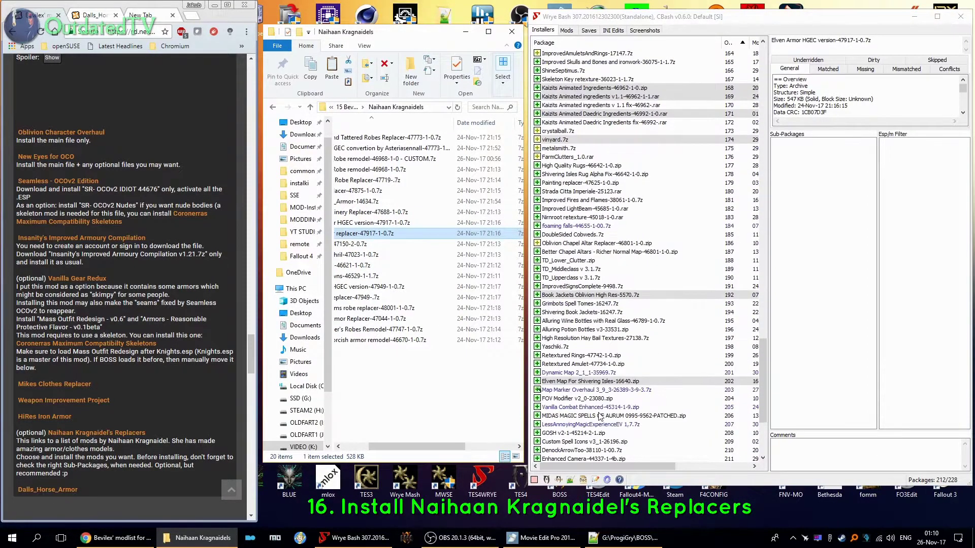
click(572, 442)
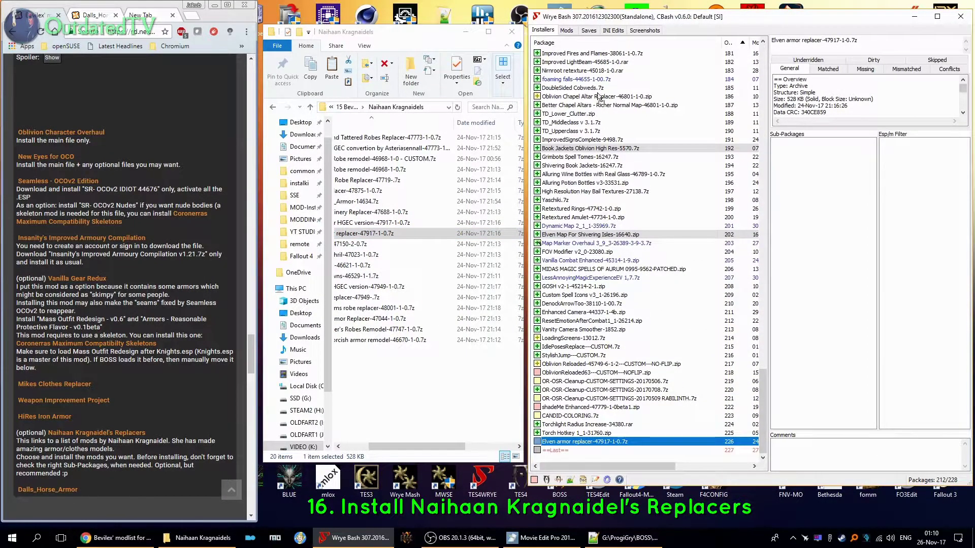
scroll(607, 57, up, 3)
scroll(607, 55, up, 4)
scroll(607, 55, up, 4)
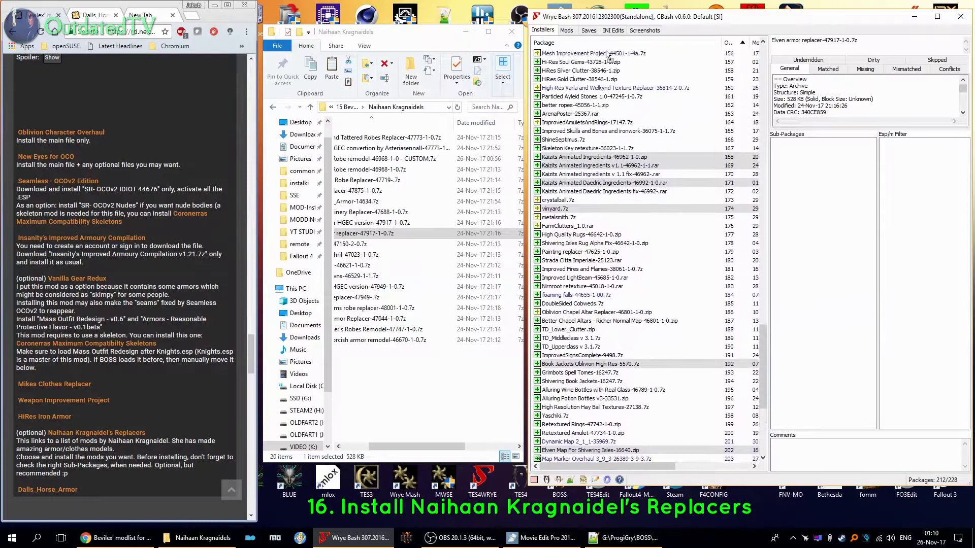
scroll(607, 55, up, 4)
scroll(607, 53, up, 3)
scroll(607, 54, up, 4)
scroll(594, 115, up, 4)
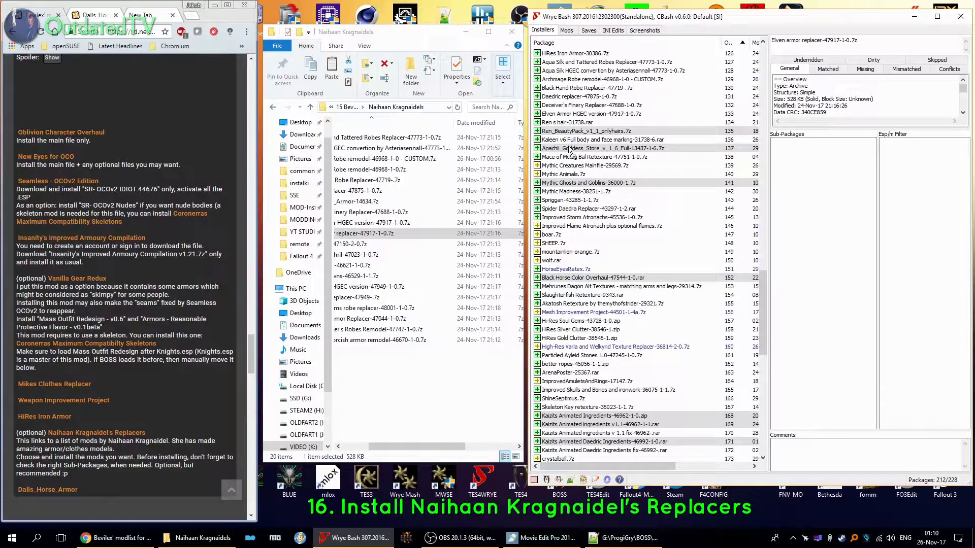
drag(573, 442, 570, 123)
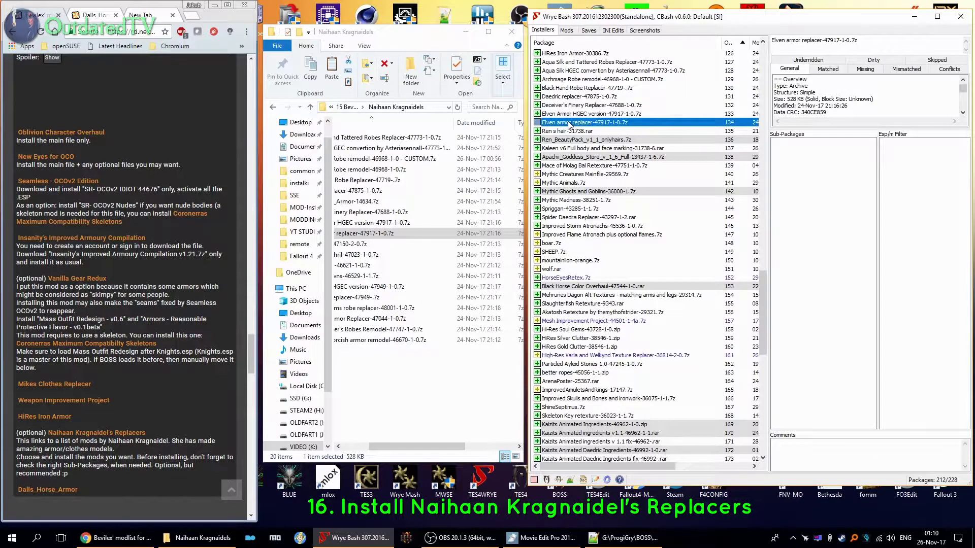
right_click(570, 124)
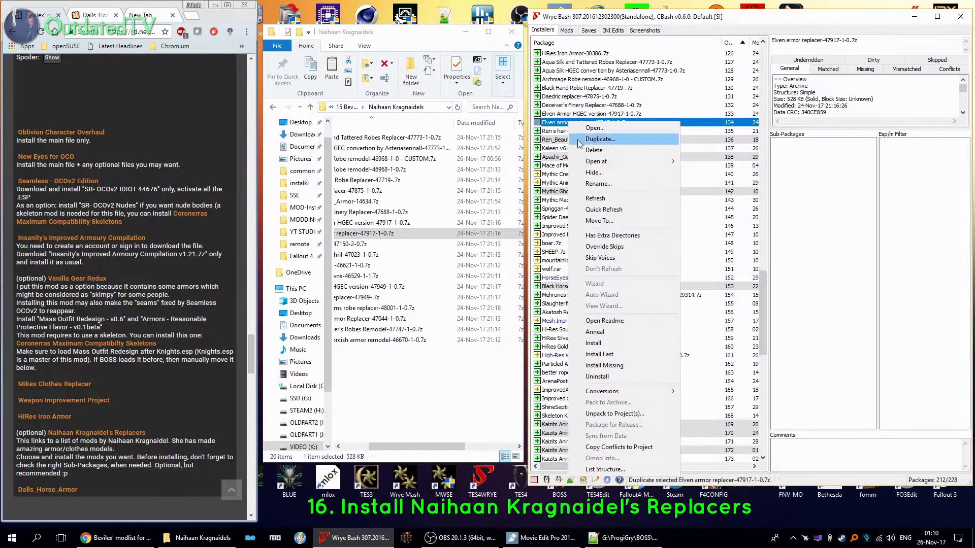
click(595, 343)
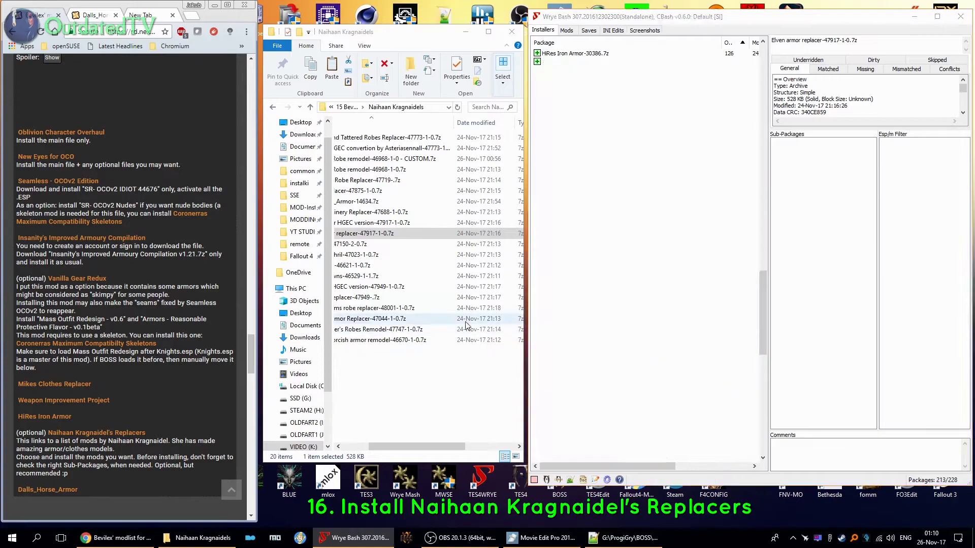
Open Elven Lord-47150-2-0.7z, check its English and Russian ESPs, and read ReadMeEng.txt.
click(379, 245)
double_click(385, 245)
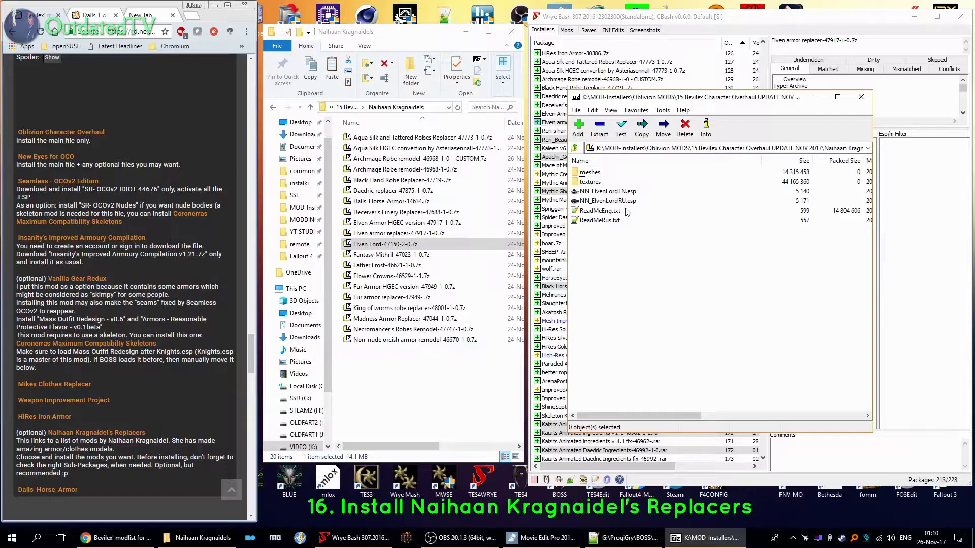
click(608, 192)
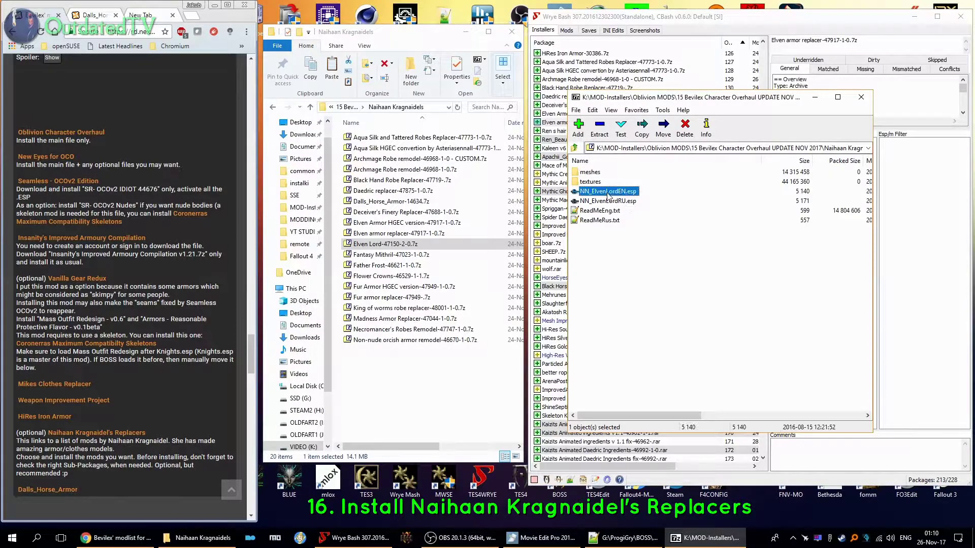
click(609, 201)
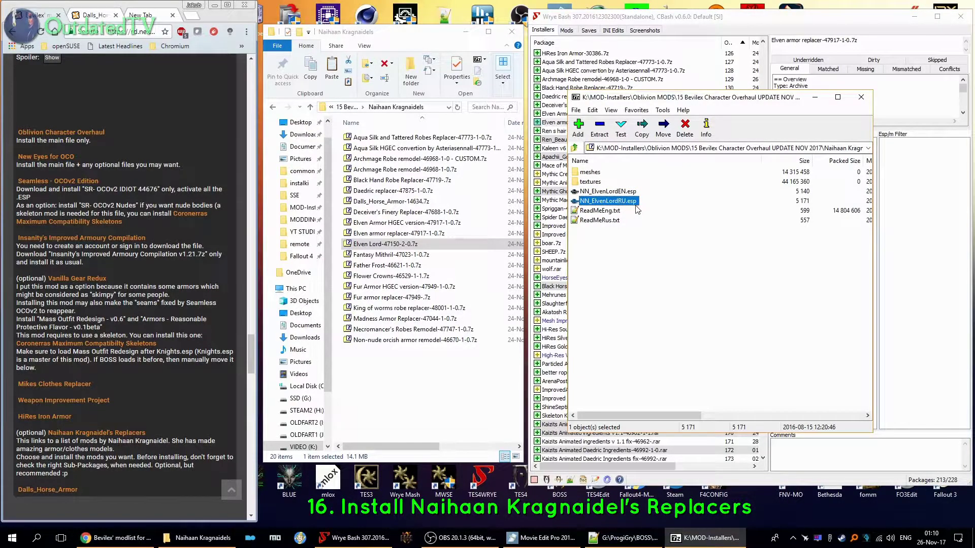
double_click(599, 210)
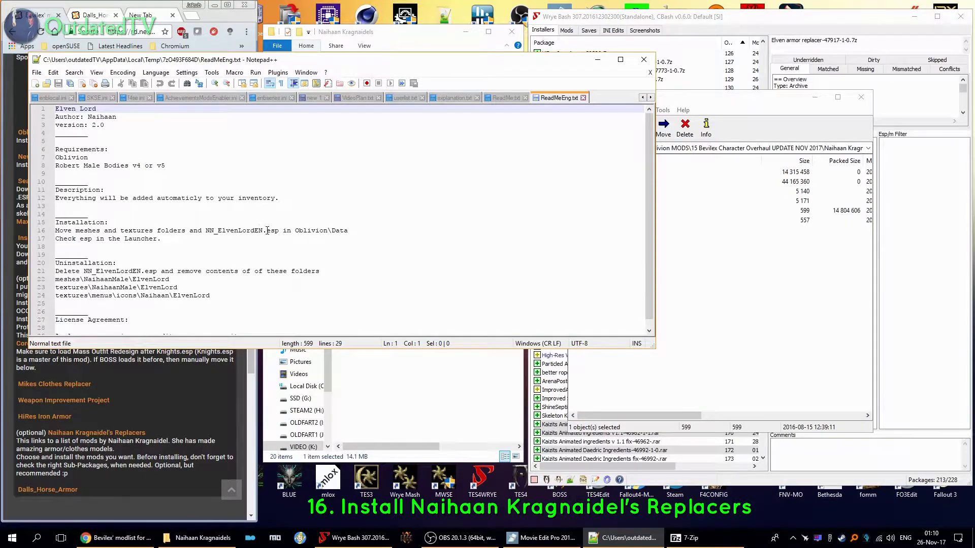
click(644, 60)
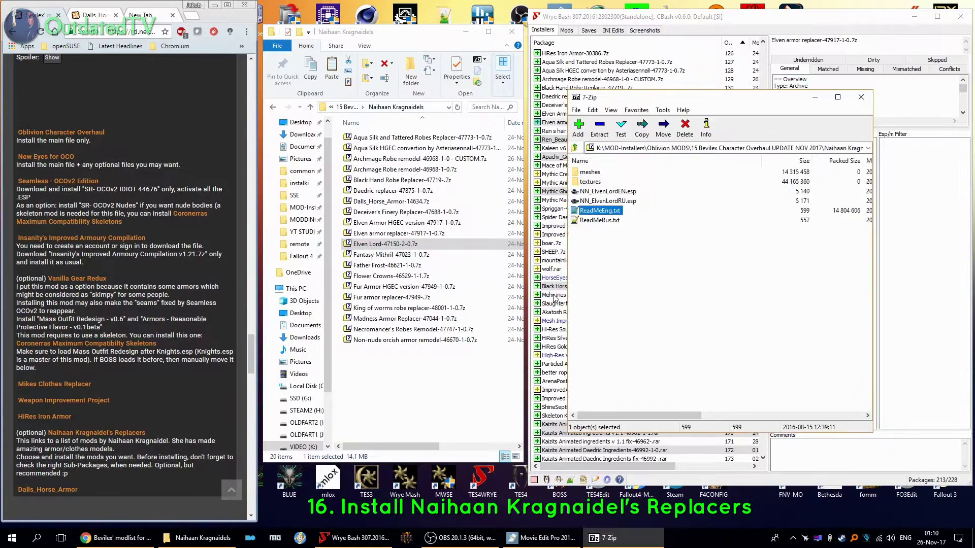
scroll(554, 301, down, 10)
scroll(553, 300, down, 10)
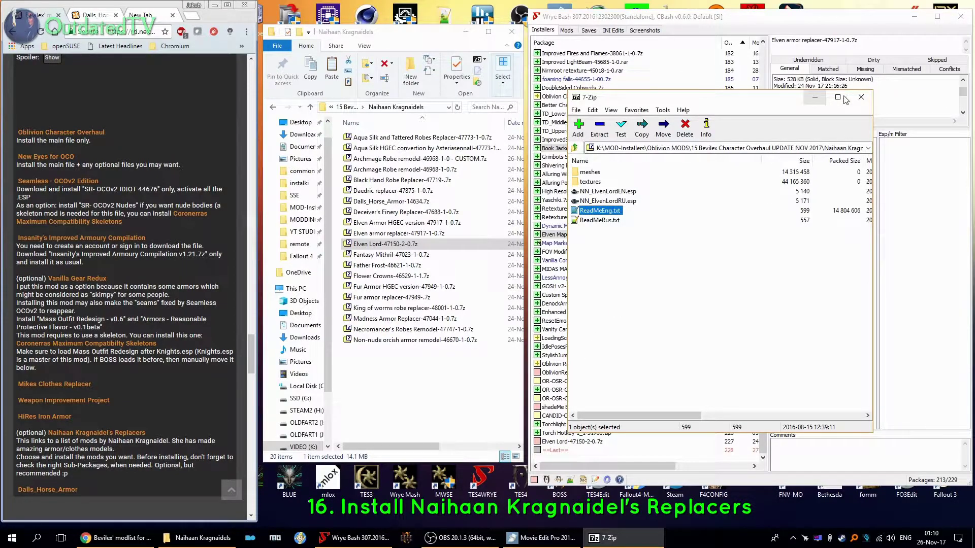
Install Elven Lord at order 135 with NN_ElvenLordRU.esp excluded, using Install Missing.
click(861, 97)
click(565, 443)
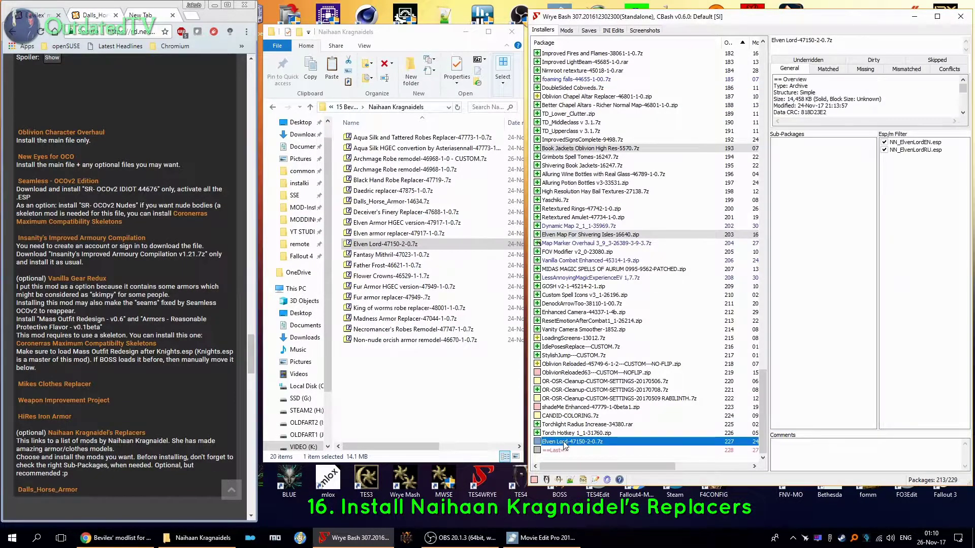
click(885, 150)
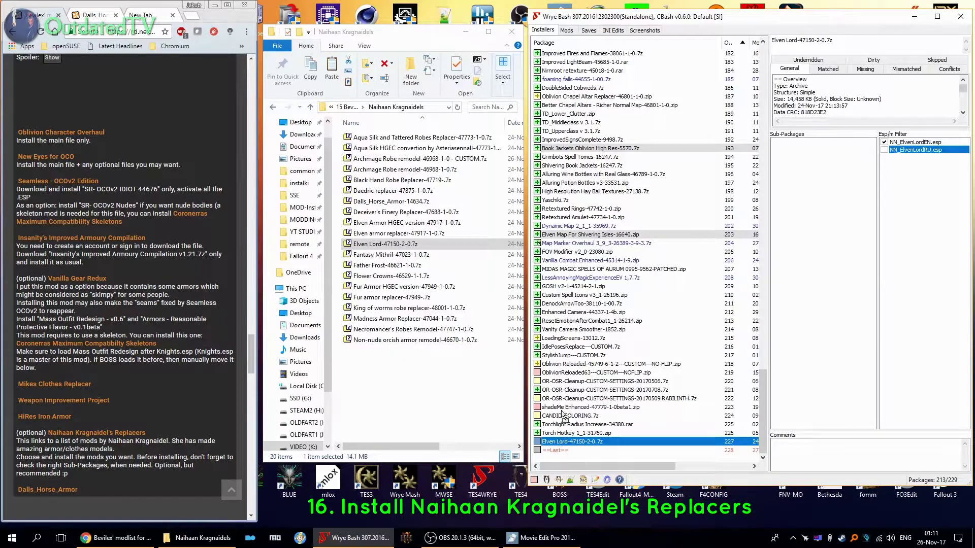
scroll(587, 229, up, 5)
scroll(587, 153, up, 5)
scroll(587, 76, up, 5)
scroll(589, 56, up, 3)
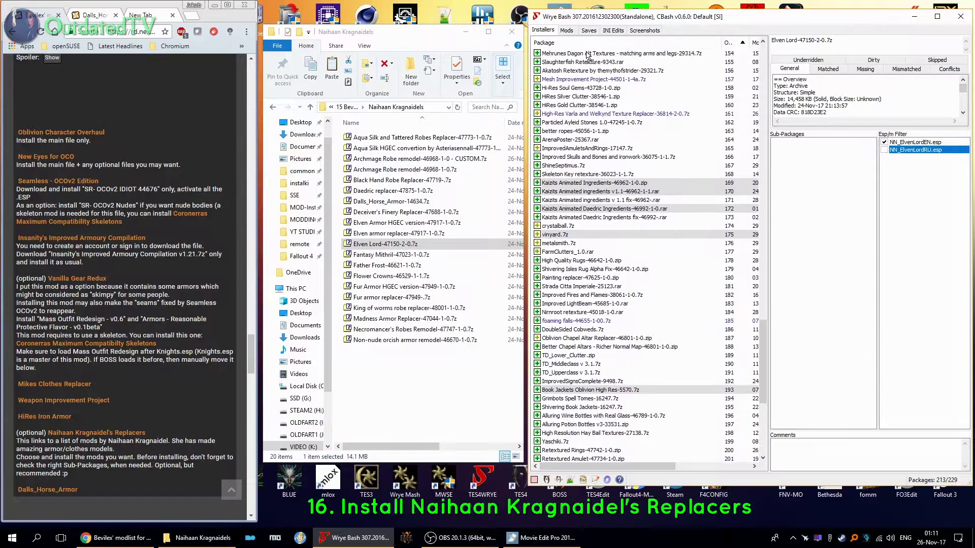
scroll(589, 56, up, 3)
scroll(588, 56, up, 3)
scroll(588, 56, up, 3)
scroll(588, 57, up, 1)
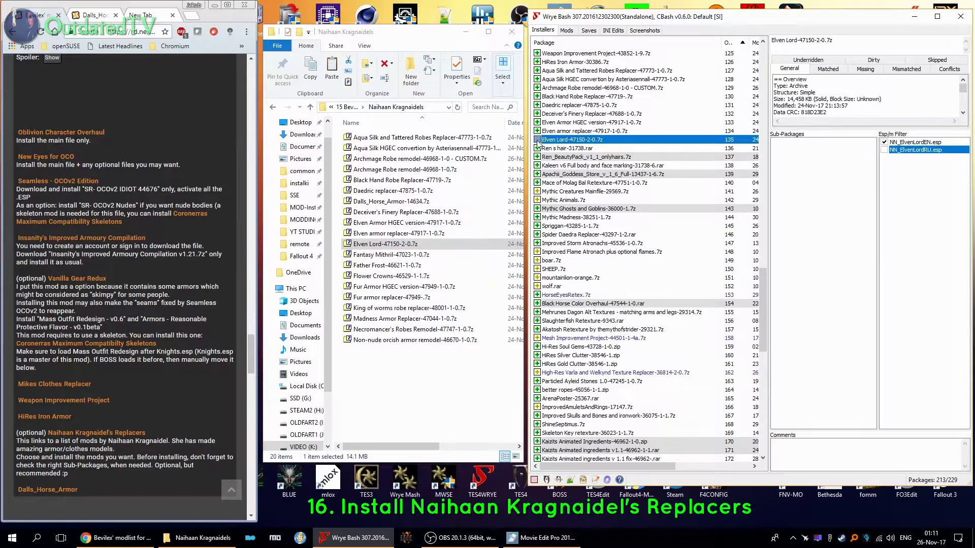
right_click(541, 145)
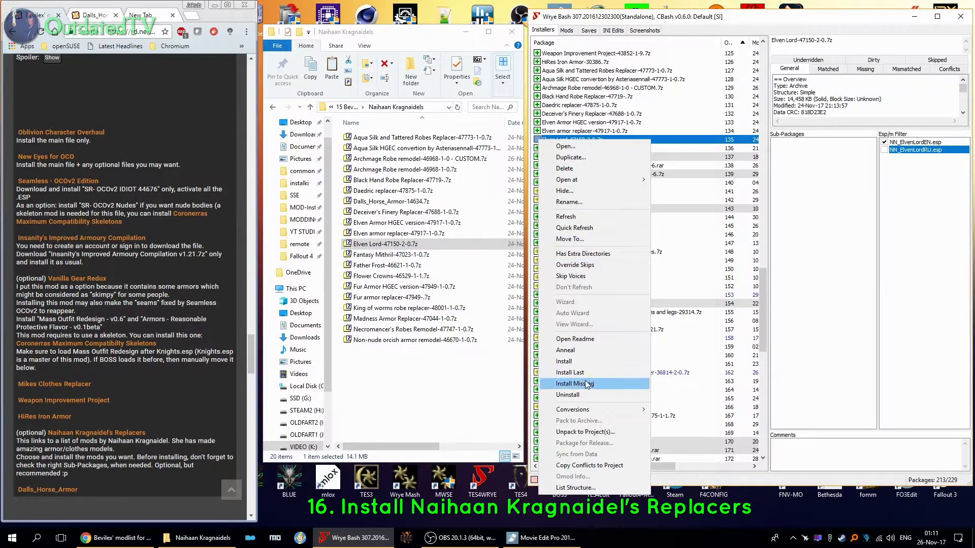
click(585, 362)
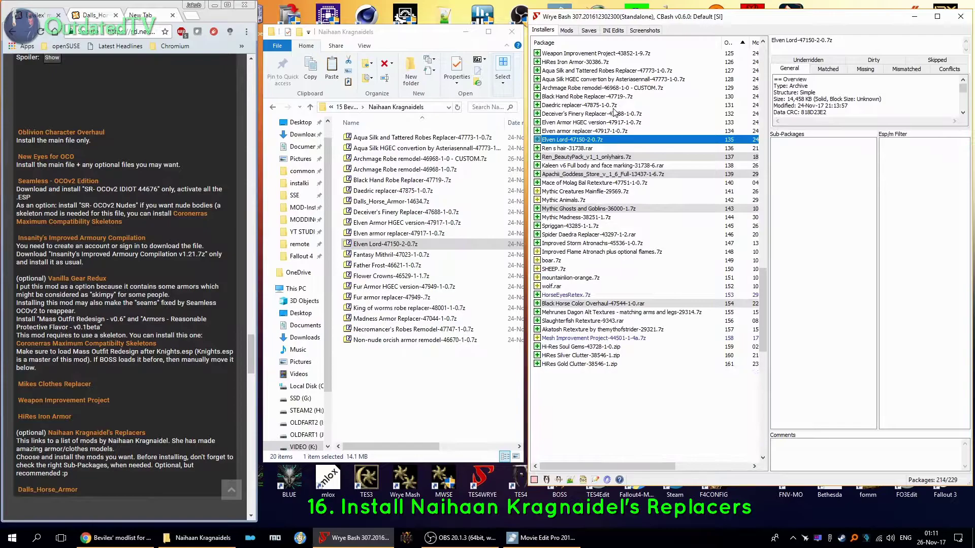
click(567, 31)
scroll(590, 222, down, 1)
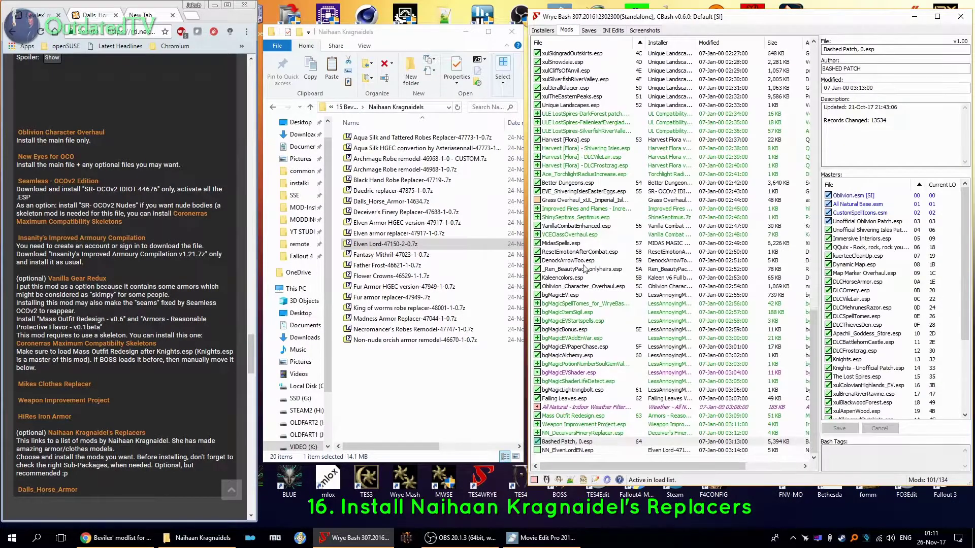
Activate NN_ElvenLordEN.esp before the Bashed Patch and open Fantasy Mithril-47023-1-0.7z.
click(558, 449)
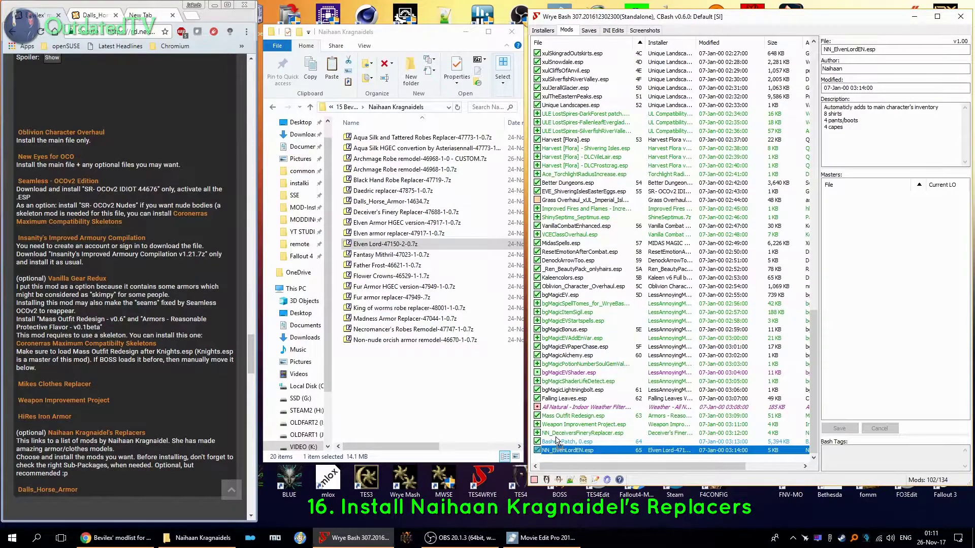
drag(559, 450, 557, 442)
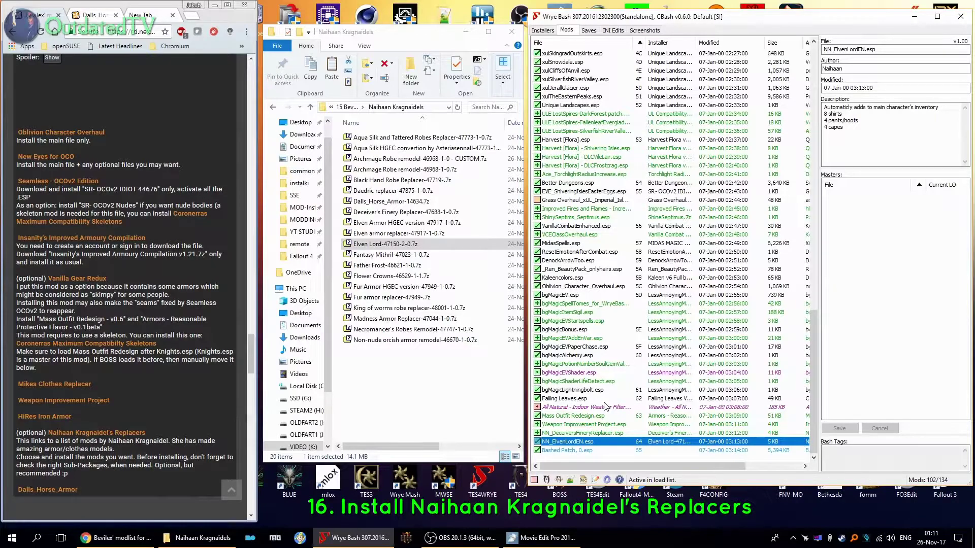
double_click(376, 254)
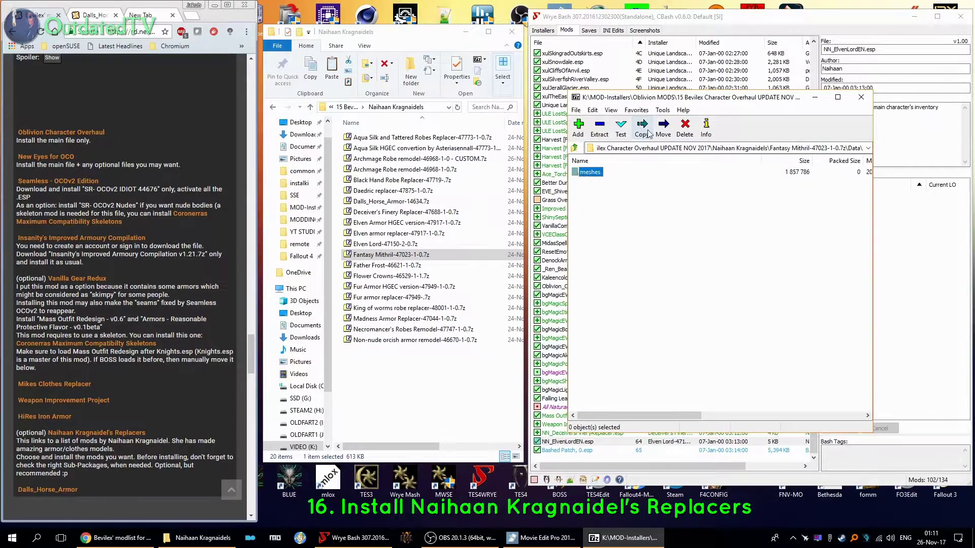
Add the Fantasy Mithril archive to the Installers list.
click(860, 98)
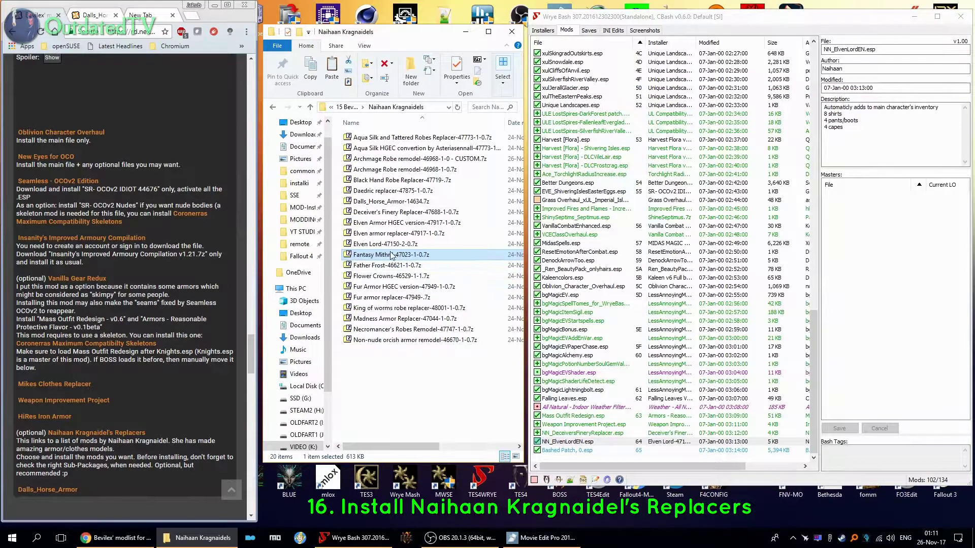
scroll(392, 258, right, 3)
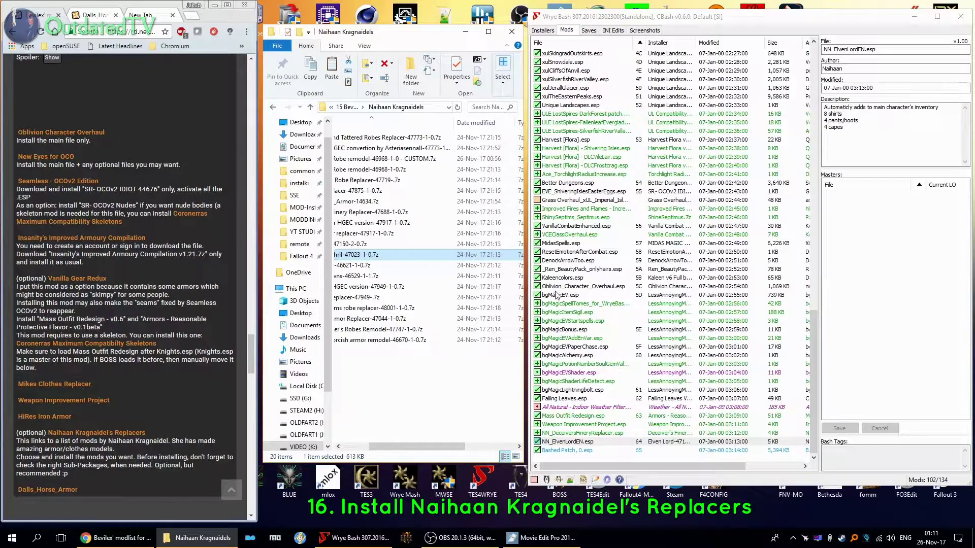
click(547, 31)
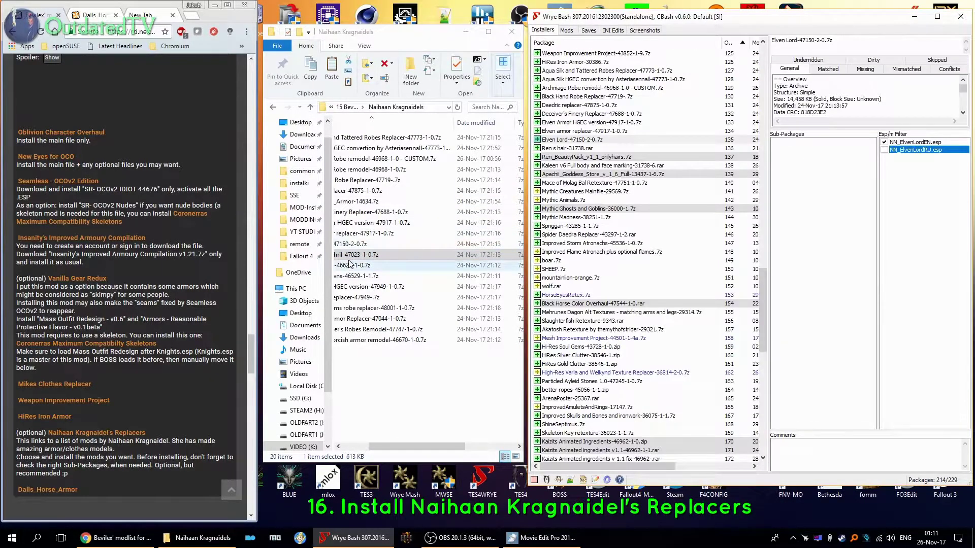
drag(358, 254, 602, 290)
scroll(597, 280, down, 8)
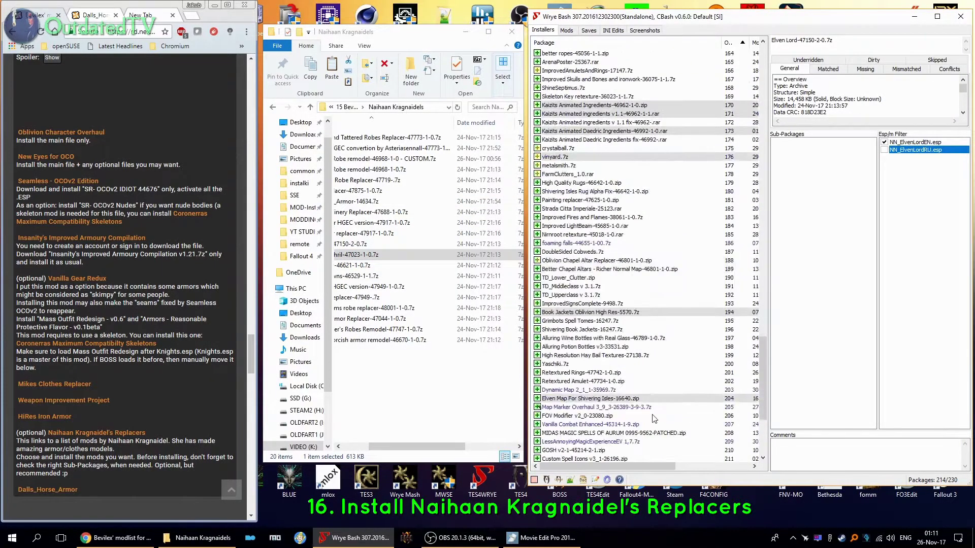
scroll(632, 381, down, 8)
Move Fantasy Mithril to order 136 after Elven Lord and install it.
click(553, 444)
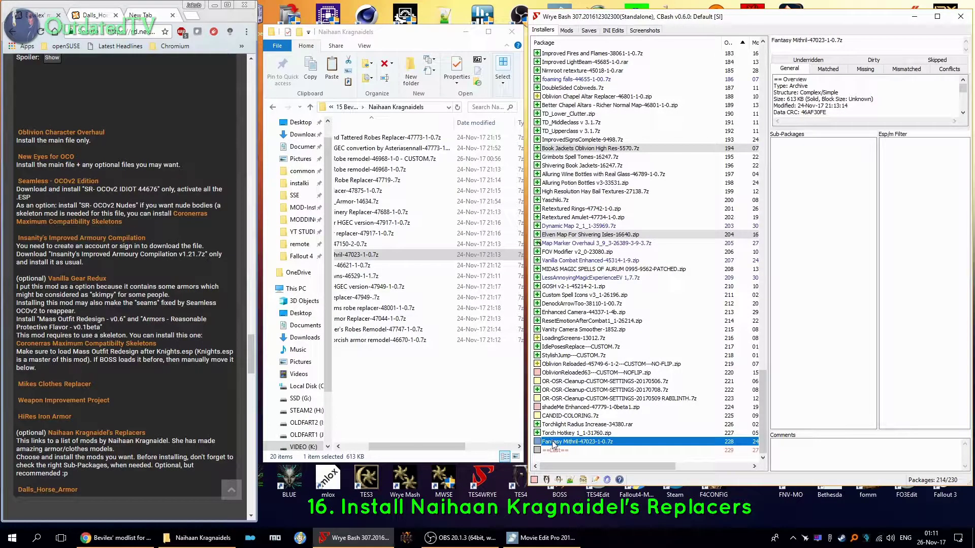
scroll(597, 229, up, 9)
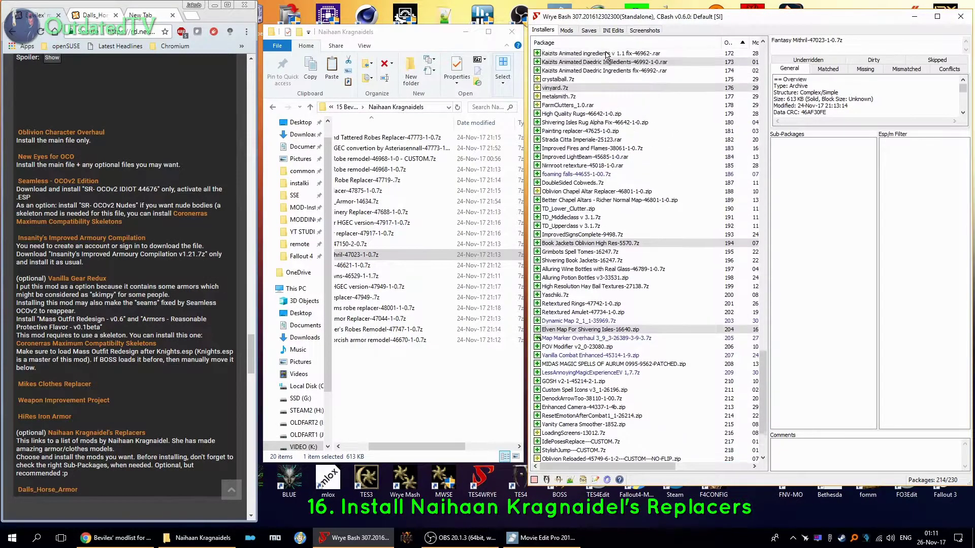
scroll(609, 115, up, 9)
scroll(609, 61, up, 9)
scroll(610, 55, up, 3)
scroll(609, 77, up, 3)
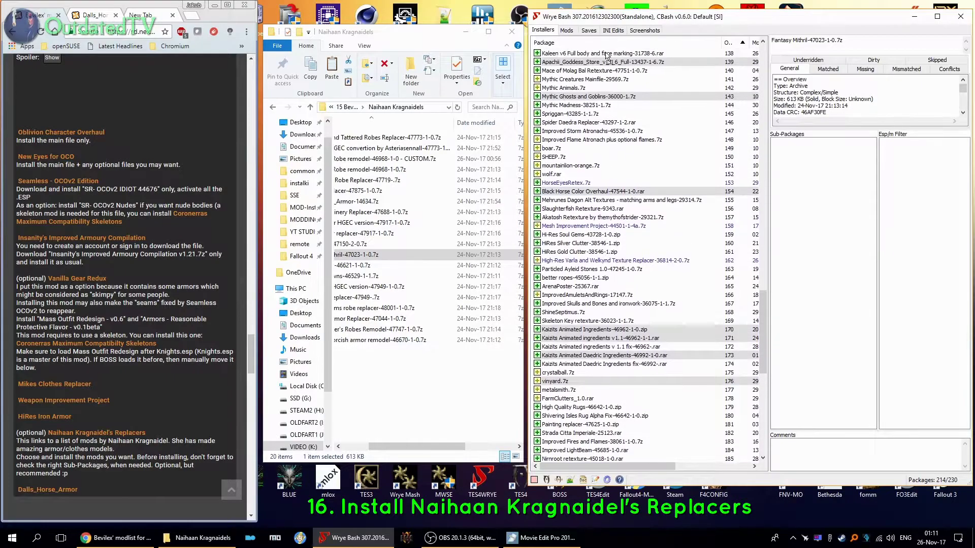
scroll(602, 107, up, 3)
scroll(600, 137, up, 2)
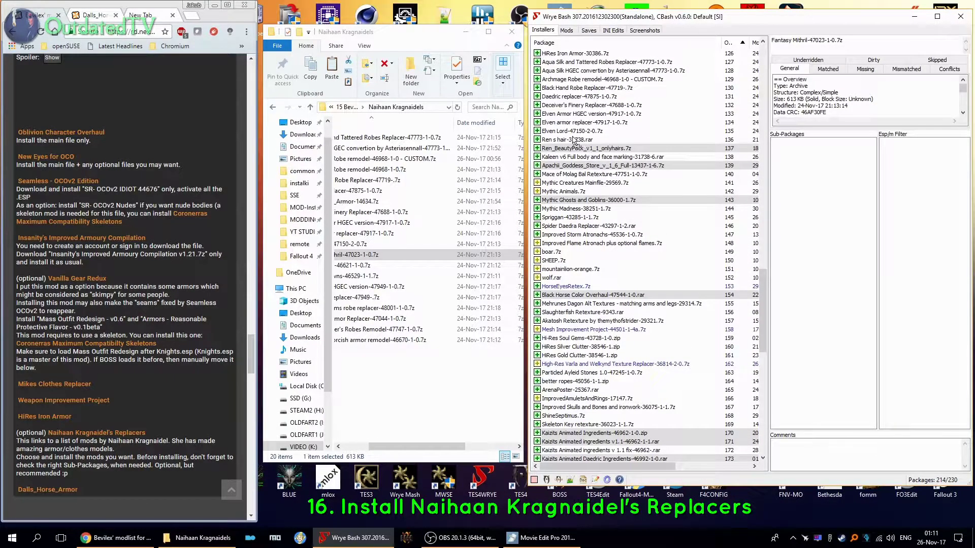
drag(573, 140, 573, 140)
right_click(539, 141)
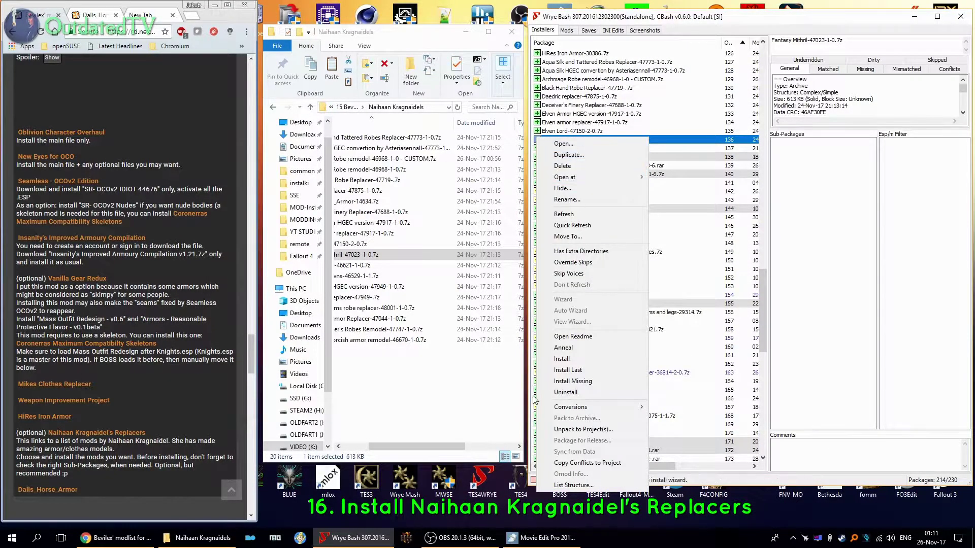
click(489, 371)
drag(418, 446, 359, 446)
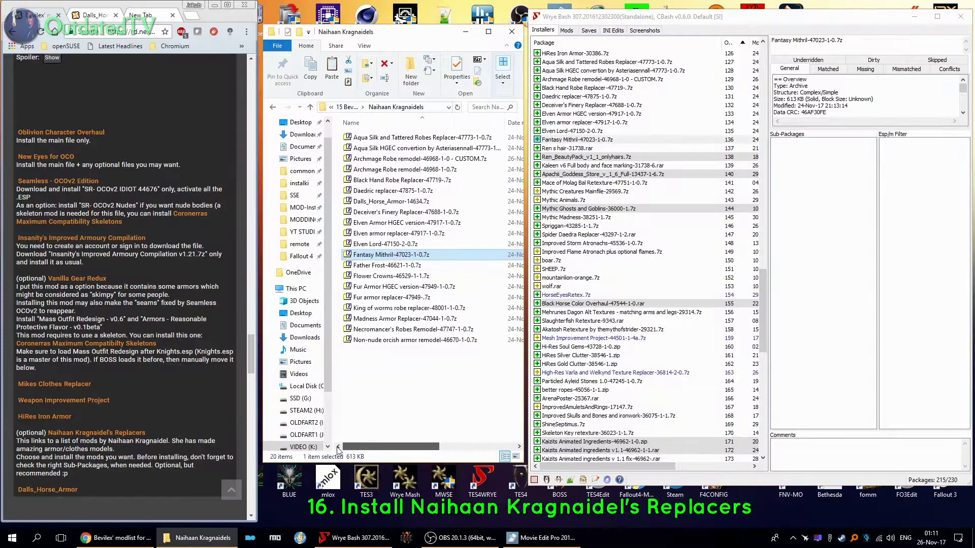
Inspect the Father Frost archive in 7-Zip, then add it to Installers.
double_click(384, 265)
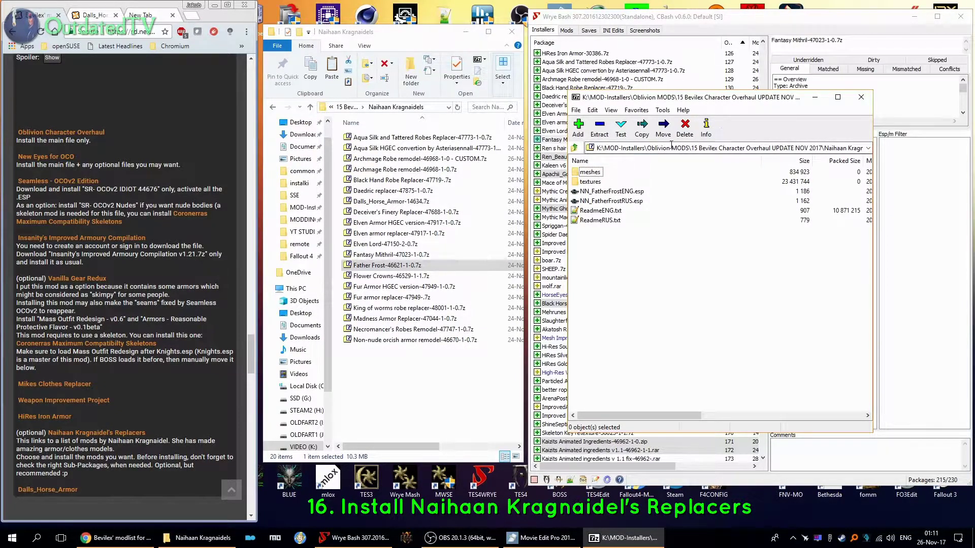
click(860, 100)
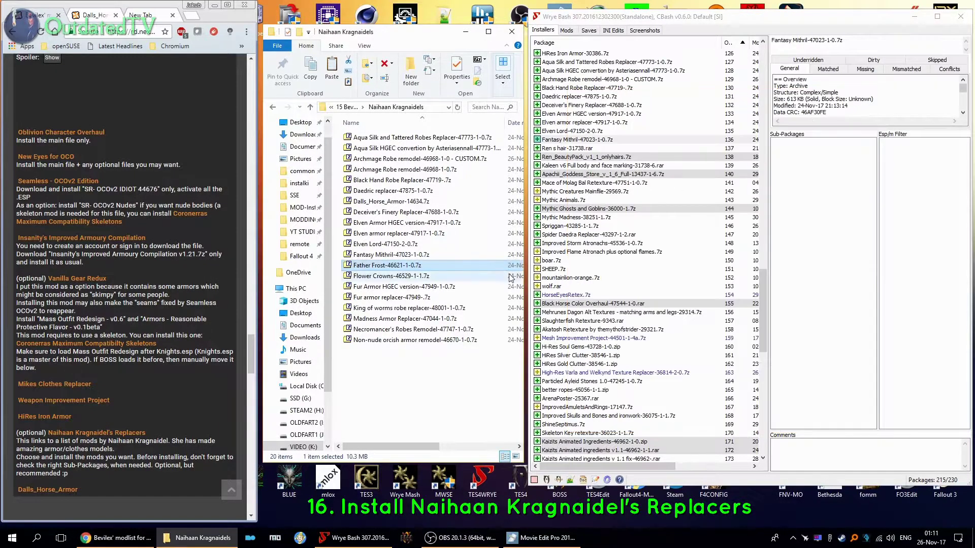
drag(387, 265, 747, 344)
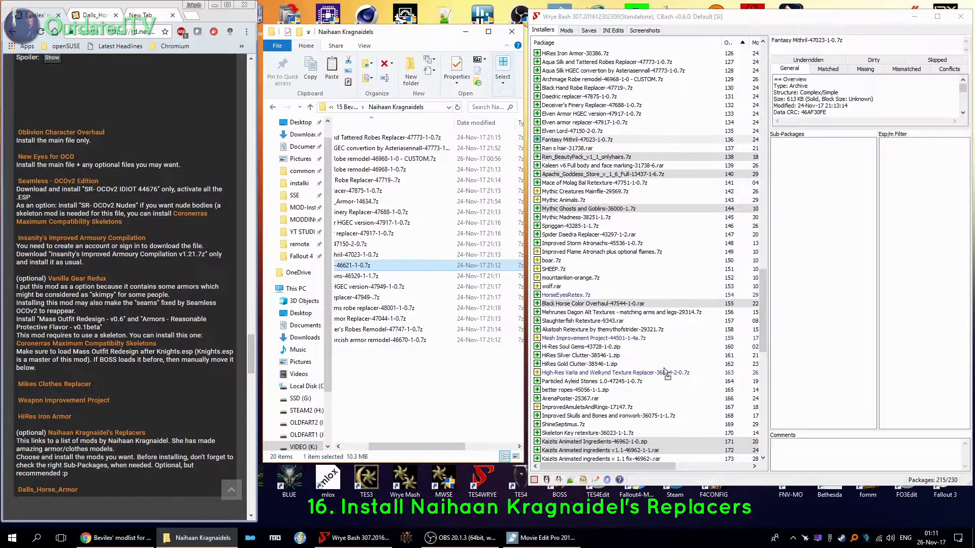
drag(667, 374, 667, 375)
scroll(640, 365, down, 10)
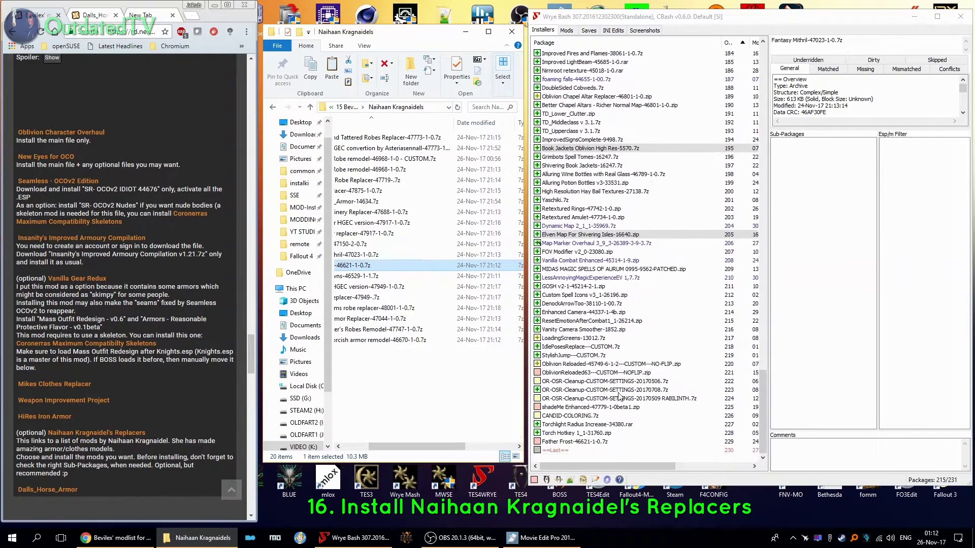
Exclude NN_FatherFrostRUS.esp and install the Father Frost package after Fantasy Mithril.
click(567, 442)
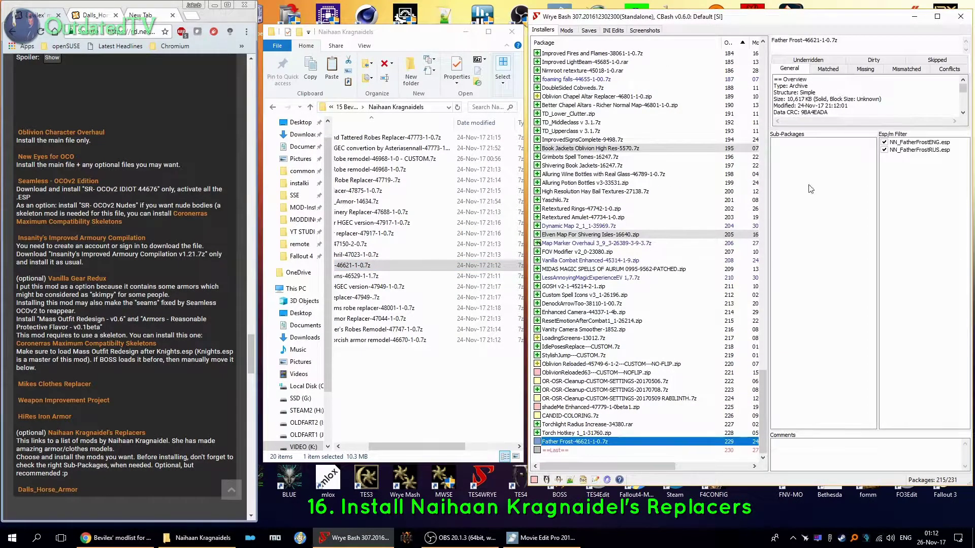
click(885, 150)
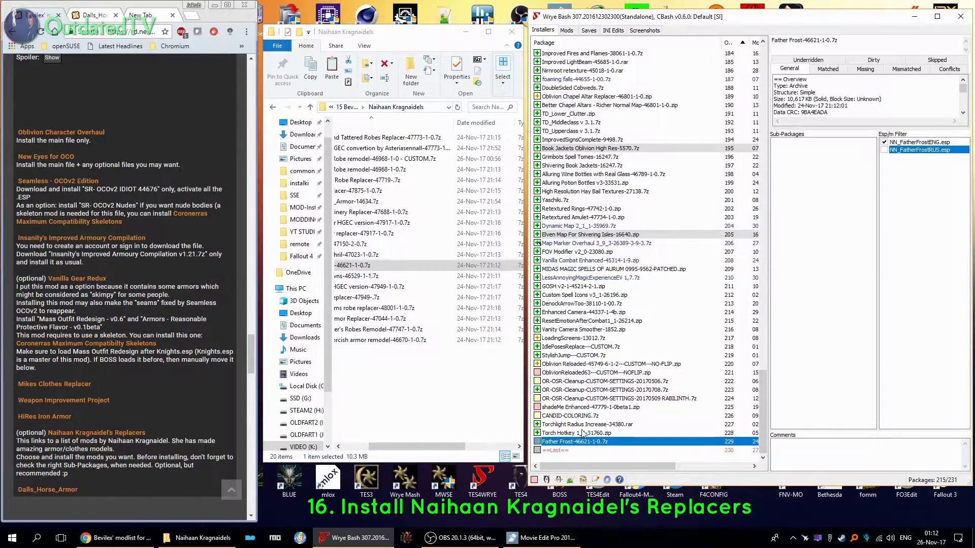
scroll(597, 73, up, 4)
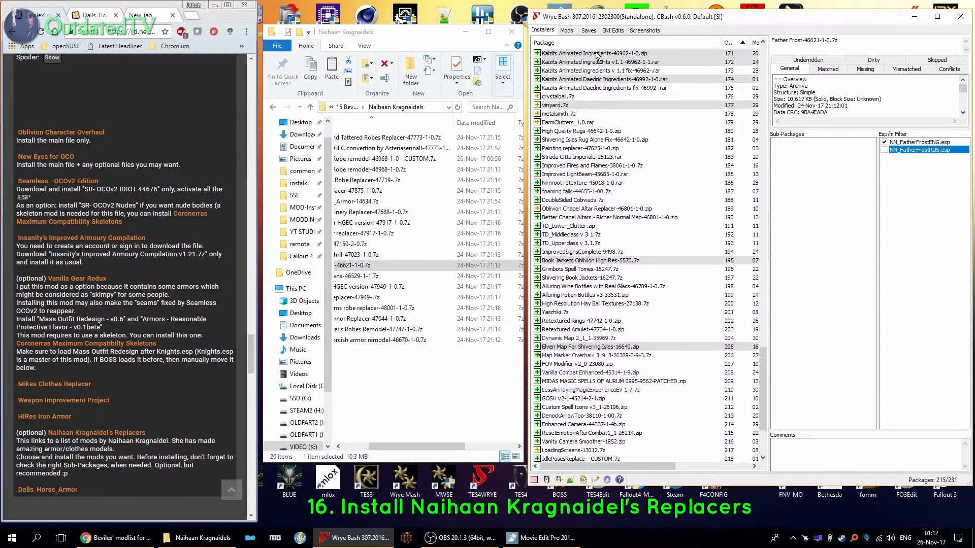
scroll(597, 68, up, 4)
scroll(598, 62, up, 4)
scroll(597, 57, up, 3)
scroll(597, 60, up, 3)
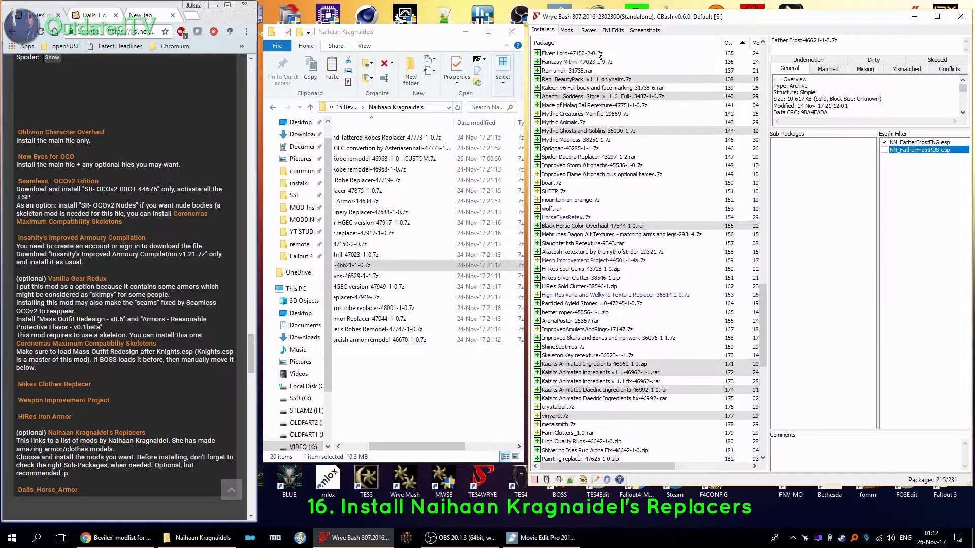
scroll(597, 61, up, 3)
scroll(597, 65, up, 2)
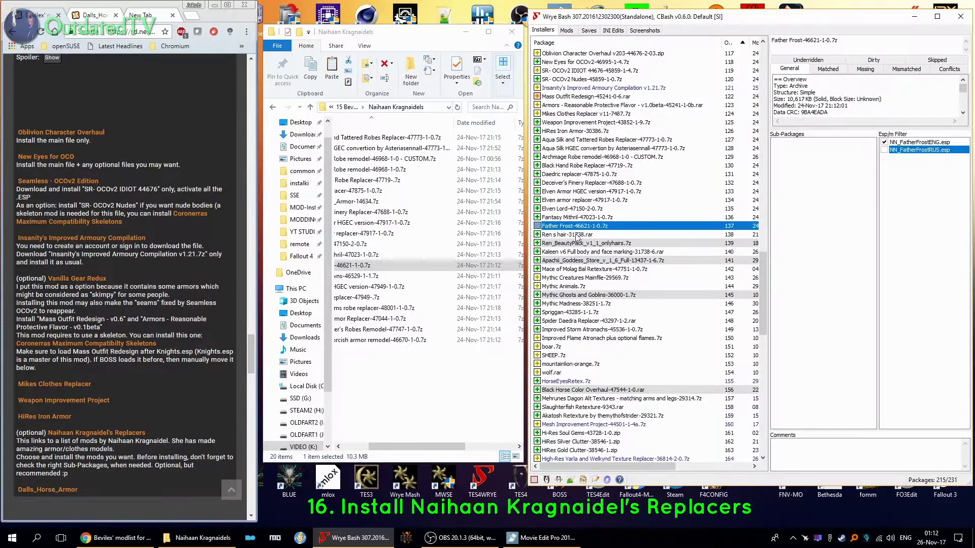
right_click(568, 228)
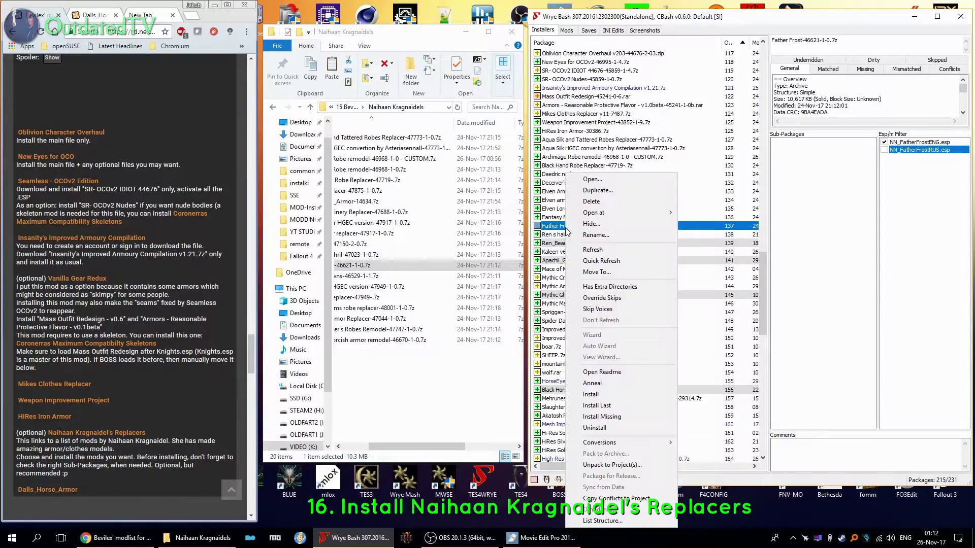
click(611, 398)
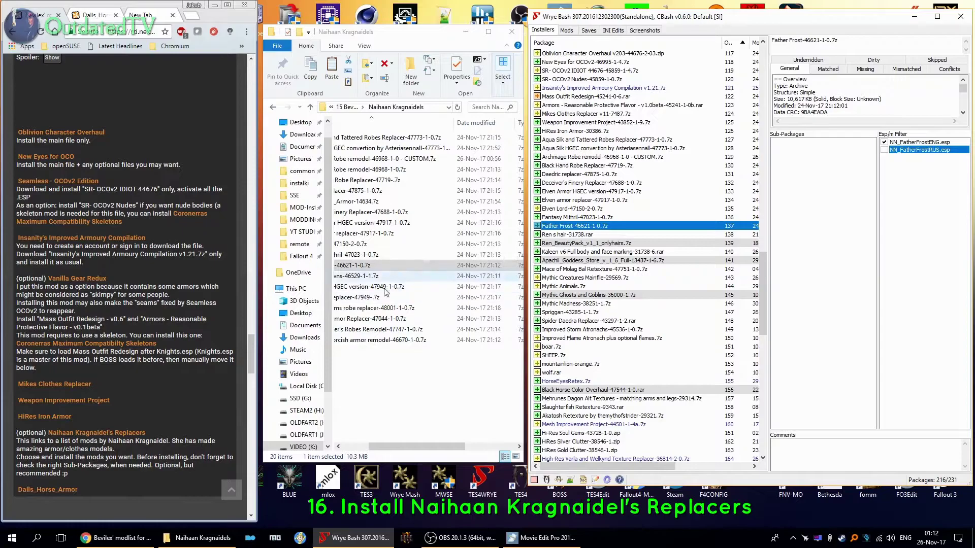
drag(431, 448, 381, 447)
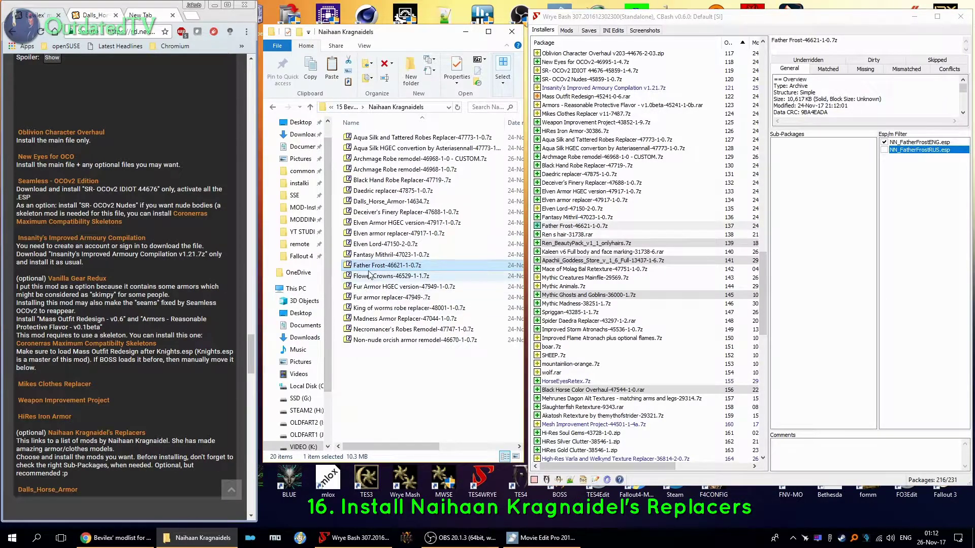
Inspect and add Flower Crowns-46529-1-1.7z, then install it at order 138.
double_click(388, 275)
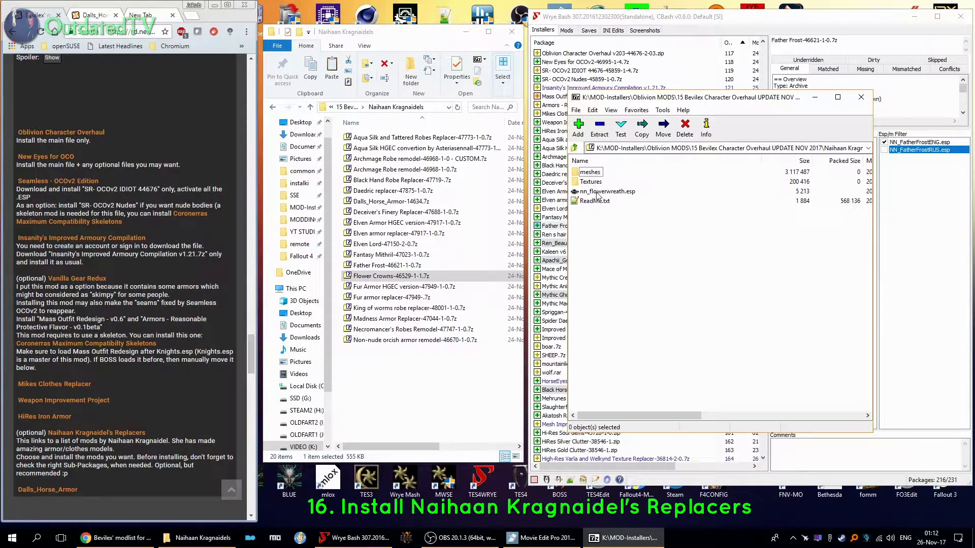
click(861, 97)
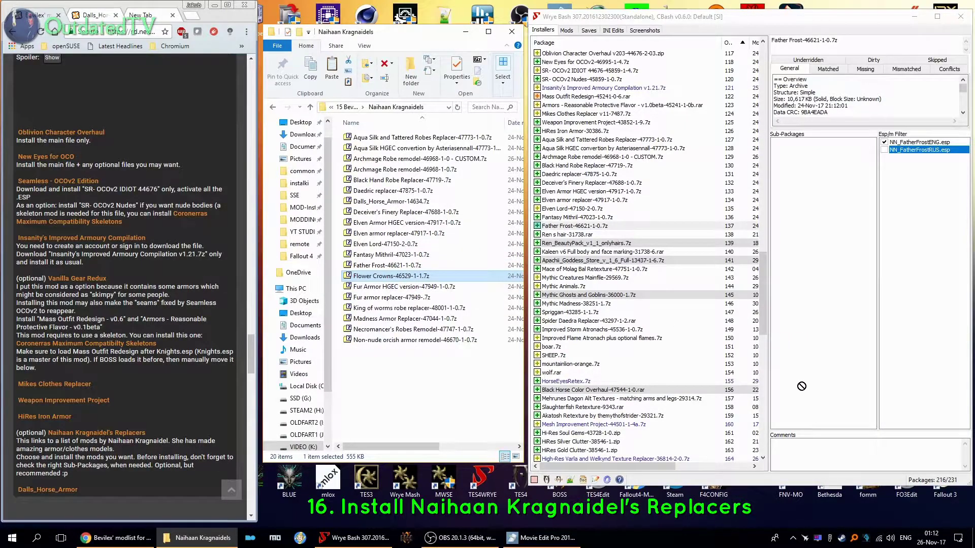
click(606, 364)
scroll(606, 365, down, 5)
scroll(609, 381, down, 5)
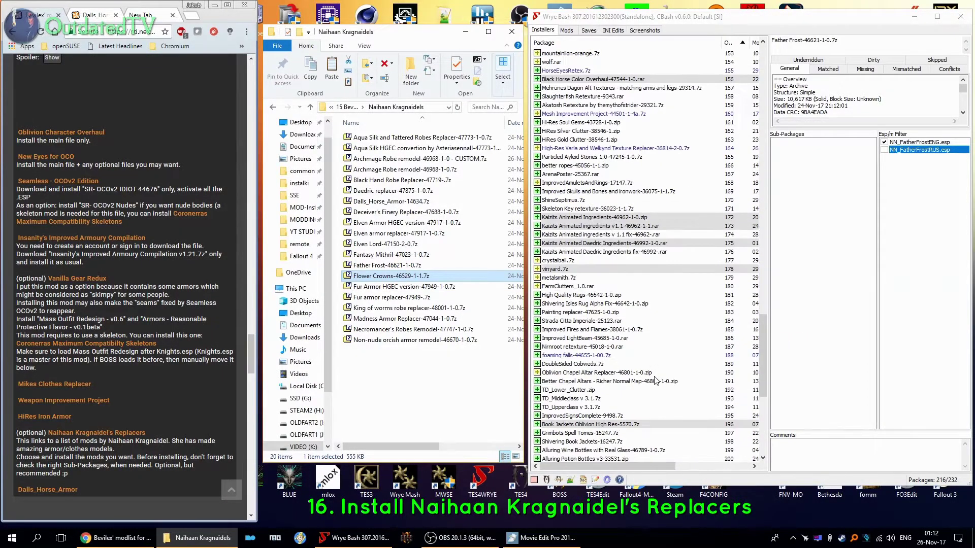
scroll(614, 412, down, 5)
click(581, 443)
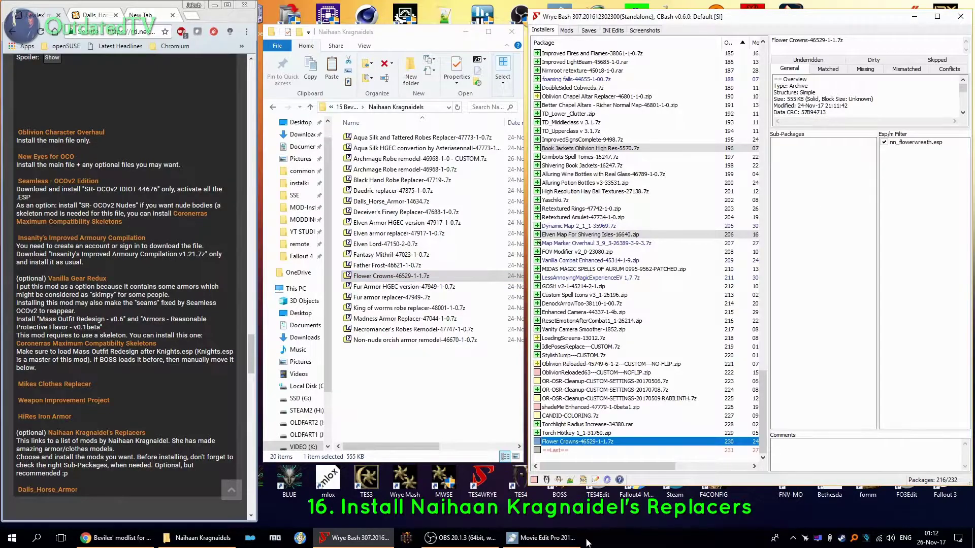
scroll(636, 238, up, 3)
scroll(636, 153, up, 5)
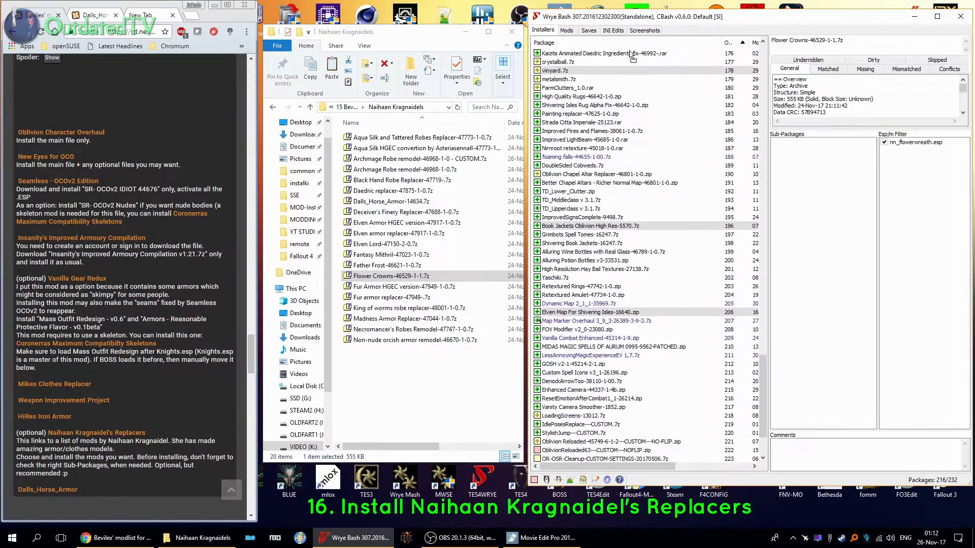
scroll(630, 60, up, 5)
scroll(631, 55, up, 3)
scroll(631, 54, up, 3)
scroll(631, 55, up, 3)
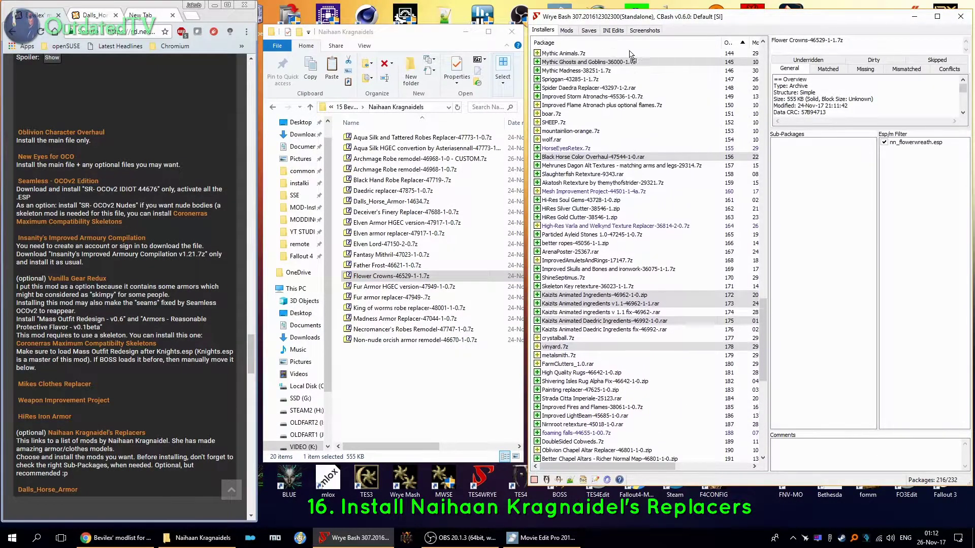
scroll(631, 55, up, 3)
scroll(631, 54, up, 3)
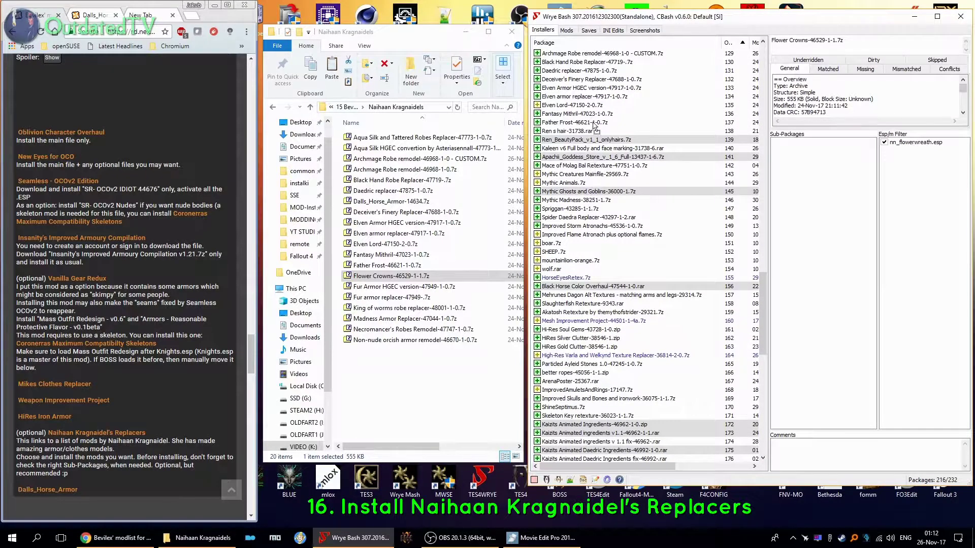
scroll(607, 47, up, 3)
scroll(607, 47, up, 1)
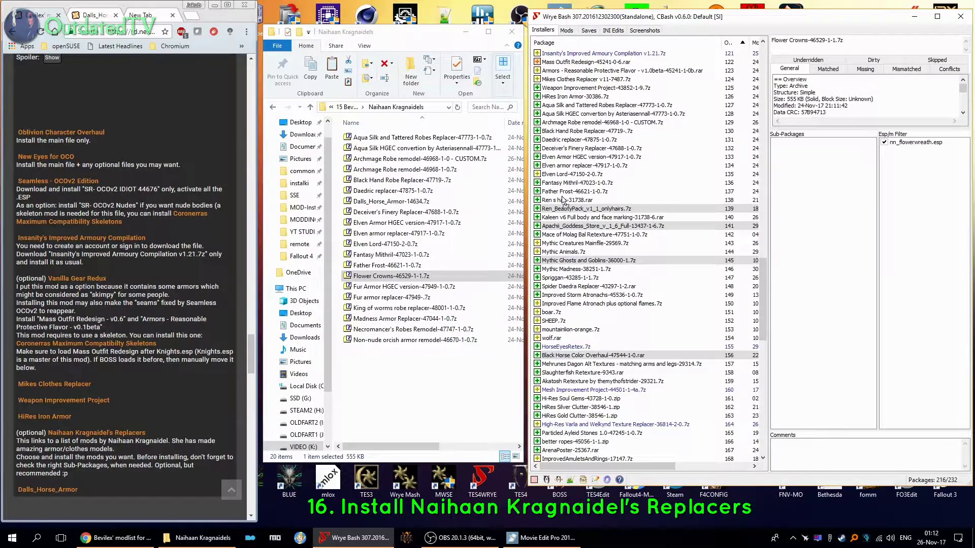
right_click(550, 202)
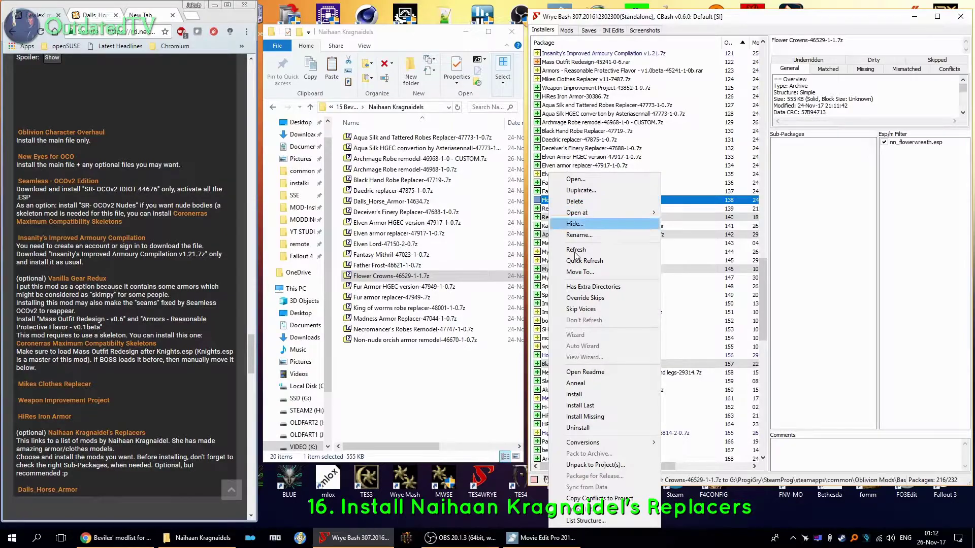
click(580, 395)
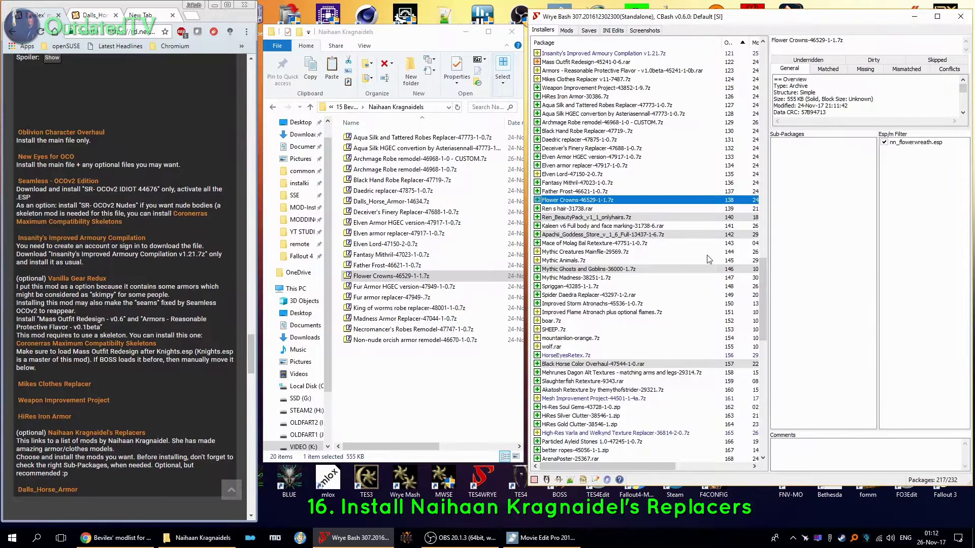
Move NN_FatherFrostENG.esp and nn_flowerwreath.esp above the Bashed Patch, then return to Installers.
click(567, 31)
scroll(648, 305, down, 1)
click(563, 442)
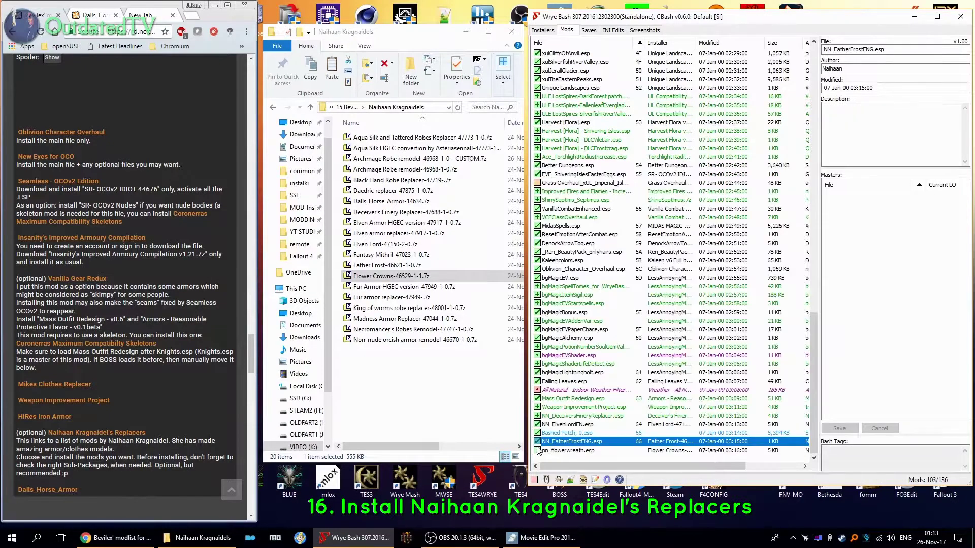
key(ctrl+Up)
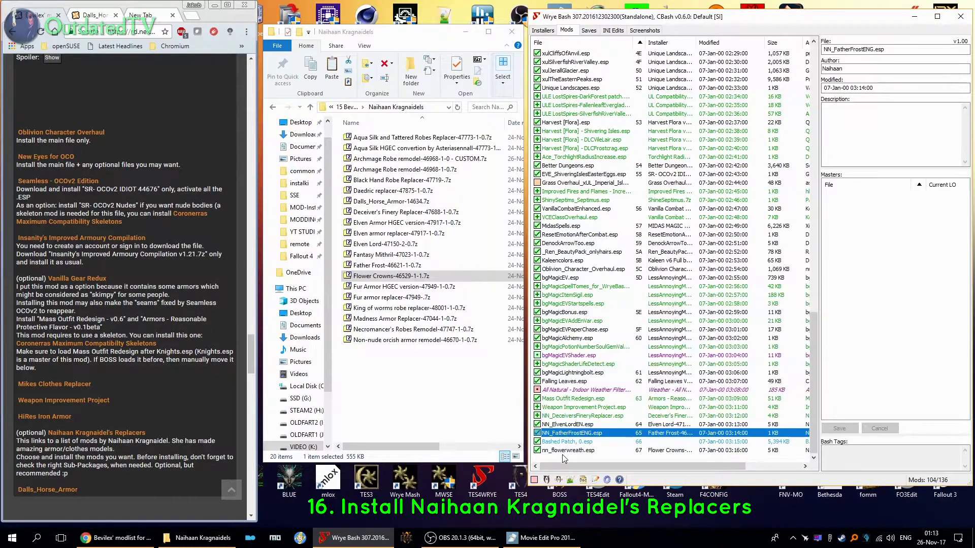
click(565, 451)
key(ctrl+Up)
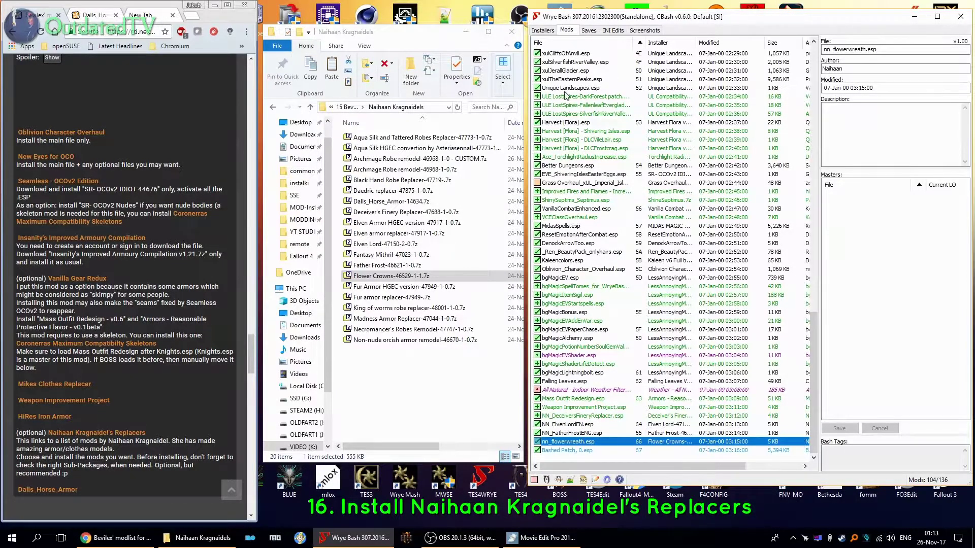
click(544, 31)
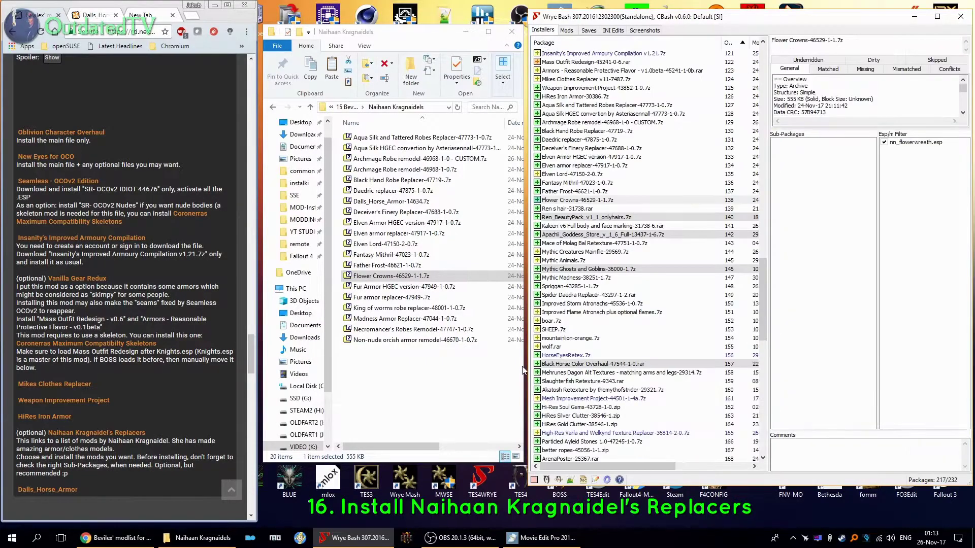
Inspect the Fur Armor HGEC version-47949-1-0.7z archive contents in 7-Zip.
click(357, 287)
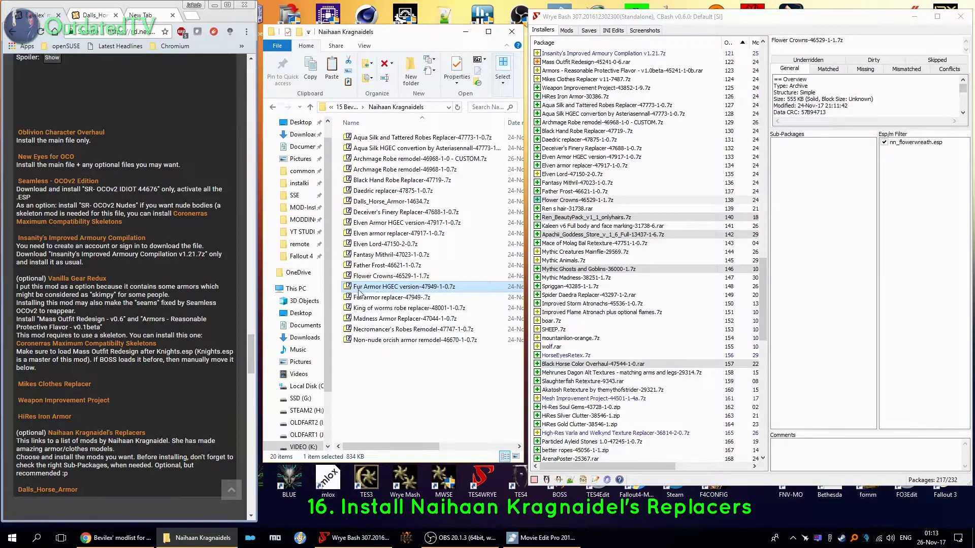
mouse_move(403, 286)
double_click(393, 288)
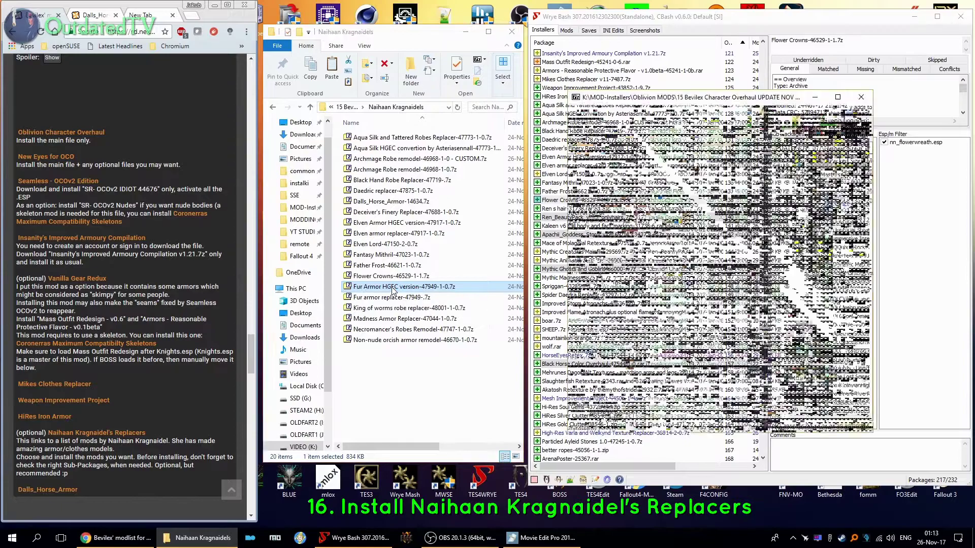
click(861, 98)
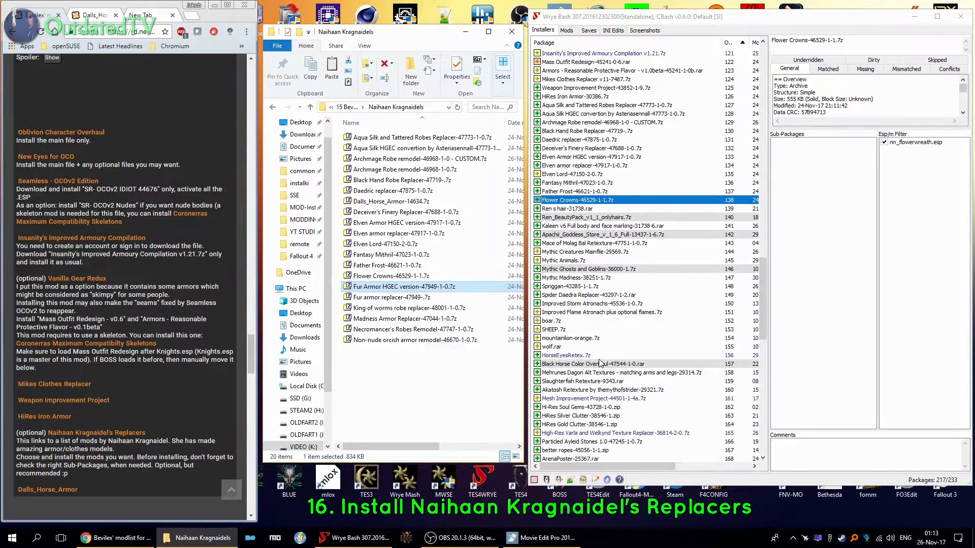
scroll(630, 365, down, 15)
scroll(630, 382, down, 7)
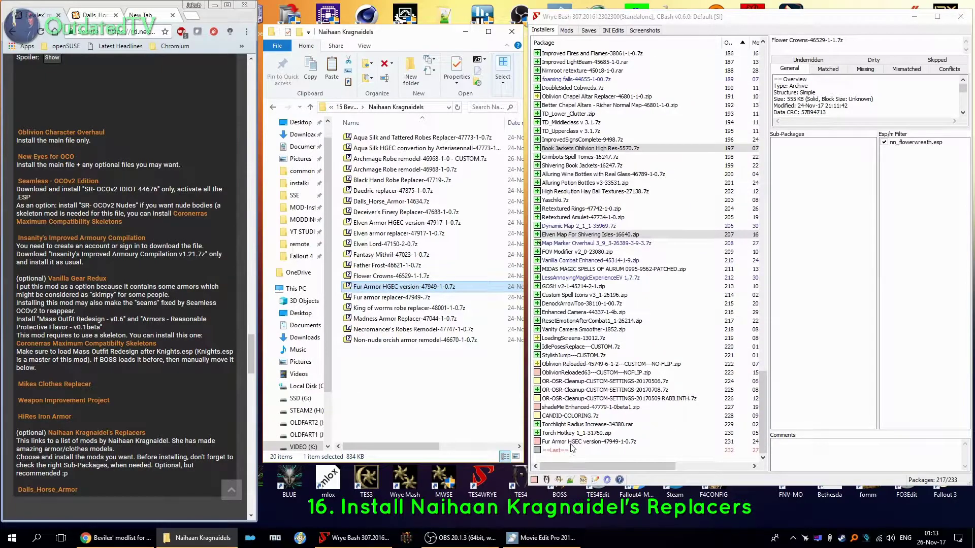
mouse_move(571, 443)
mouse_down()
mouse_move(598, 54)
mouse_move(578, 156)
mouse_up()
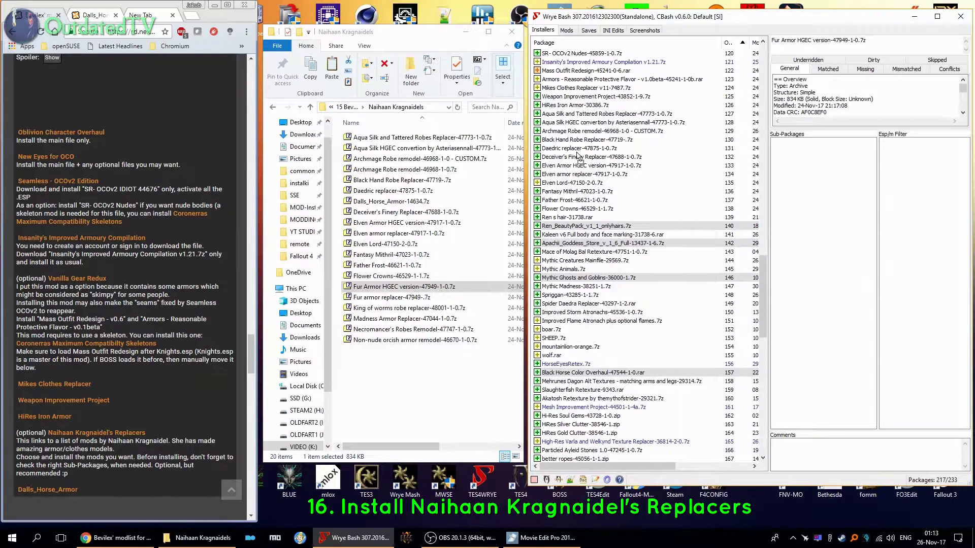
Install Fur Armor HGEC version at order 139 and add the Fur armor replacer archive.
click(560, 219)
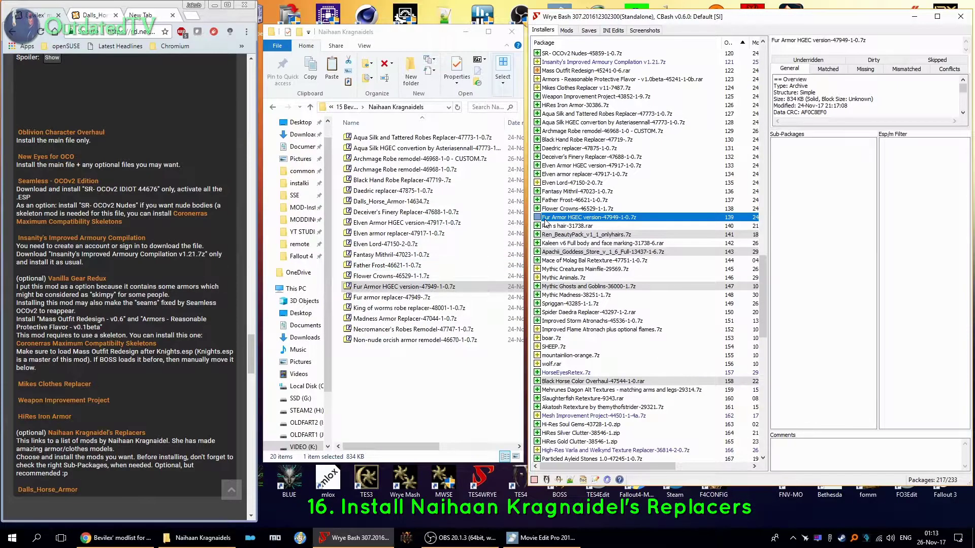
right_click(549, 221)
click(579, 394)
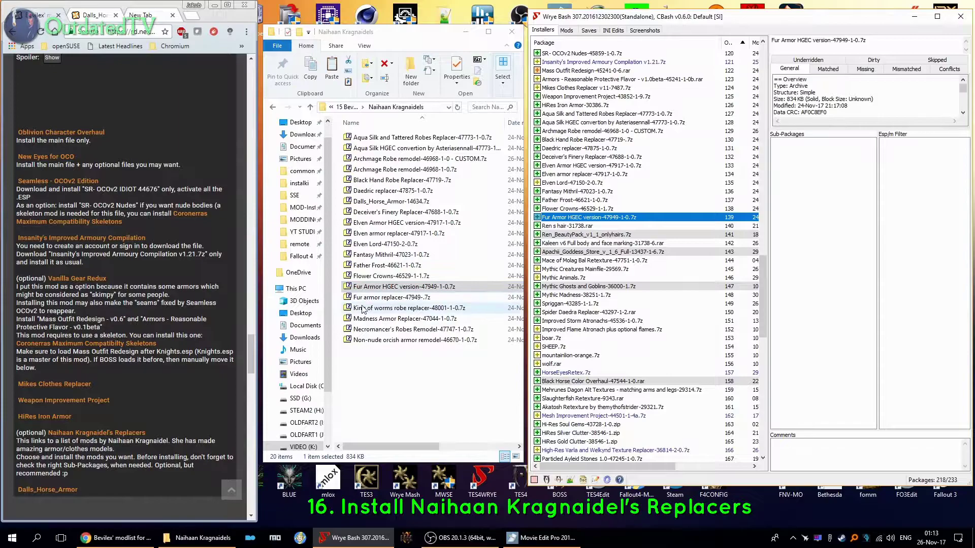
drag(388, 297, 647, 229)
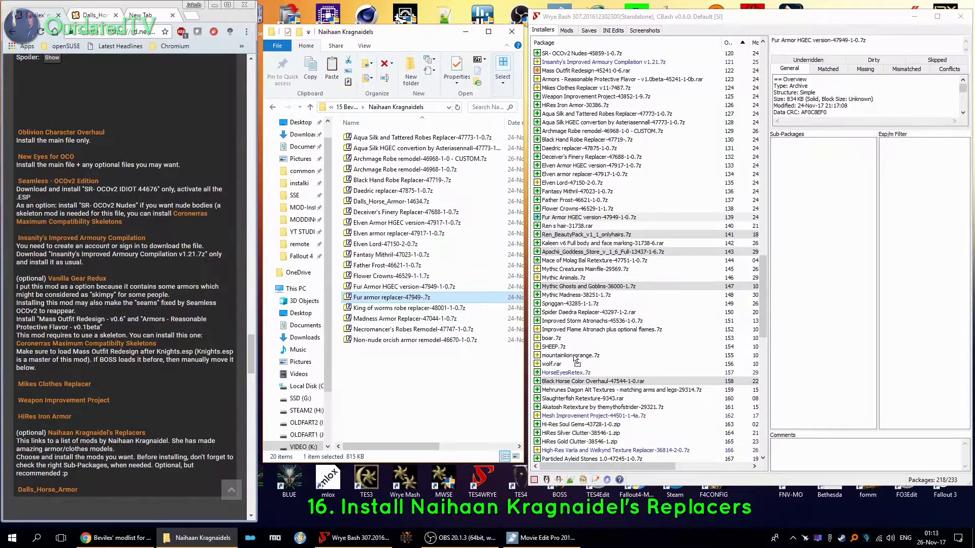
scroll(426, 305, right, 3)
scroll(616, 351, down, 10)
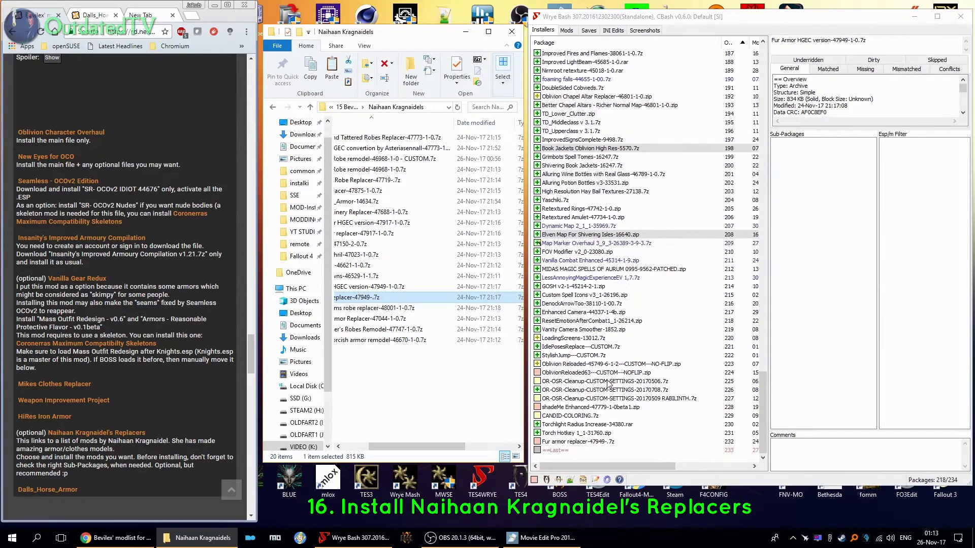
Install the Fur armor replacer package at order 140, after Fur Armor HGEC version.
click(570, 442)
scroll(601, 64, up, 8)
scroll(601, 65, up, 8)
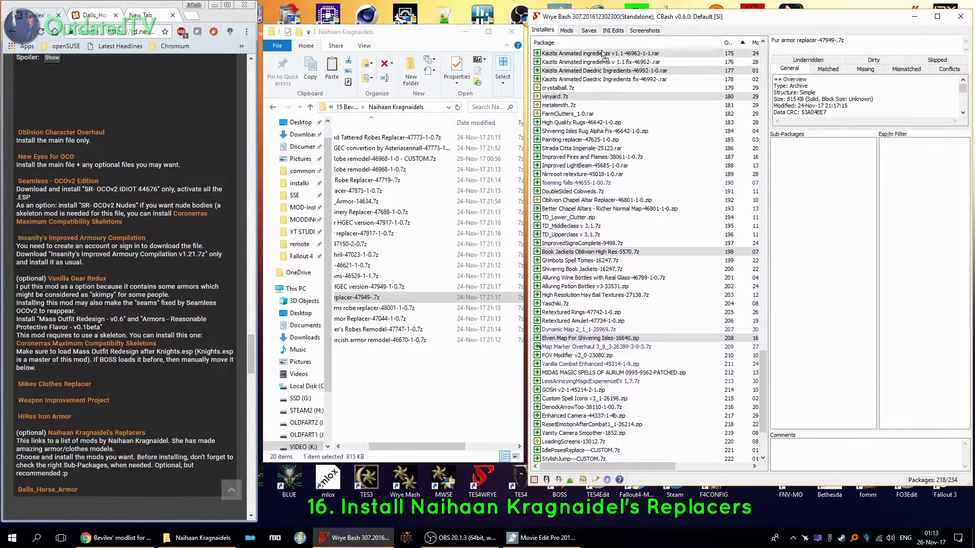
scroll(602, 65, up, 8)
scroll(602, 55, up, 4)
scroll(602, 55, up, 4)
scroll(602, 56, up, 4)
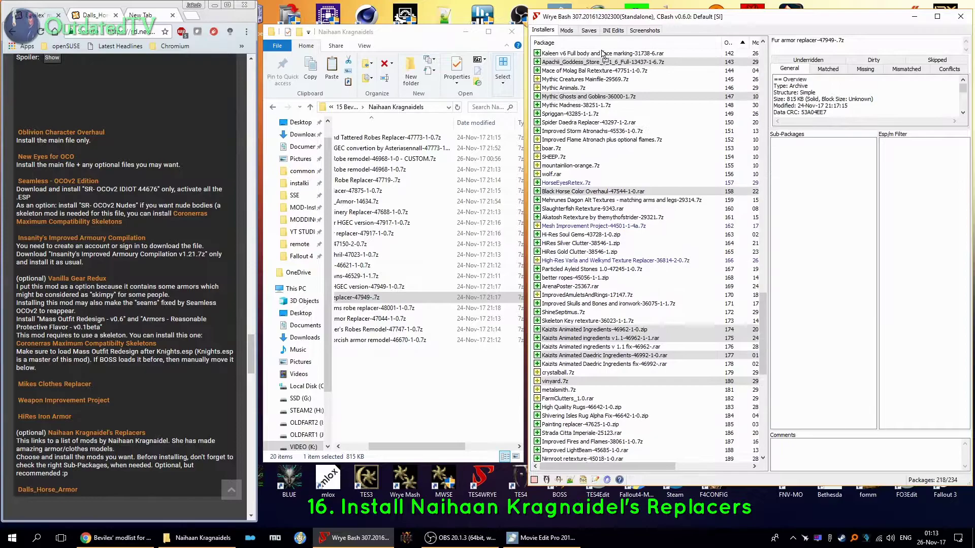
scroll(602, 56, up, 4)
scroll(602, 55, up, 3)
scroll(602, 77, up, 3)
scroll(598, 138, up, 3)
scroll(596, 191, up, 2)
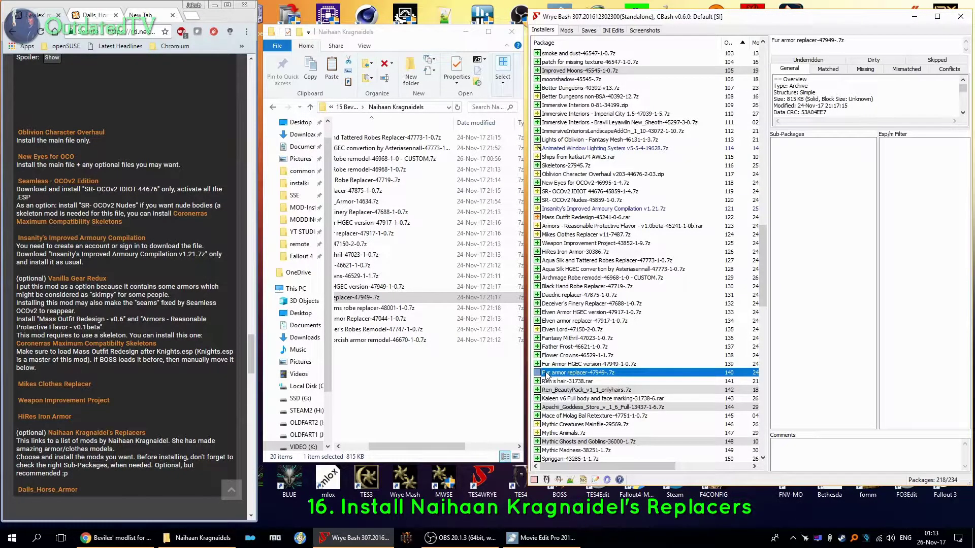
right_click(549, 374)
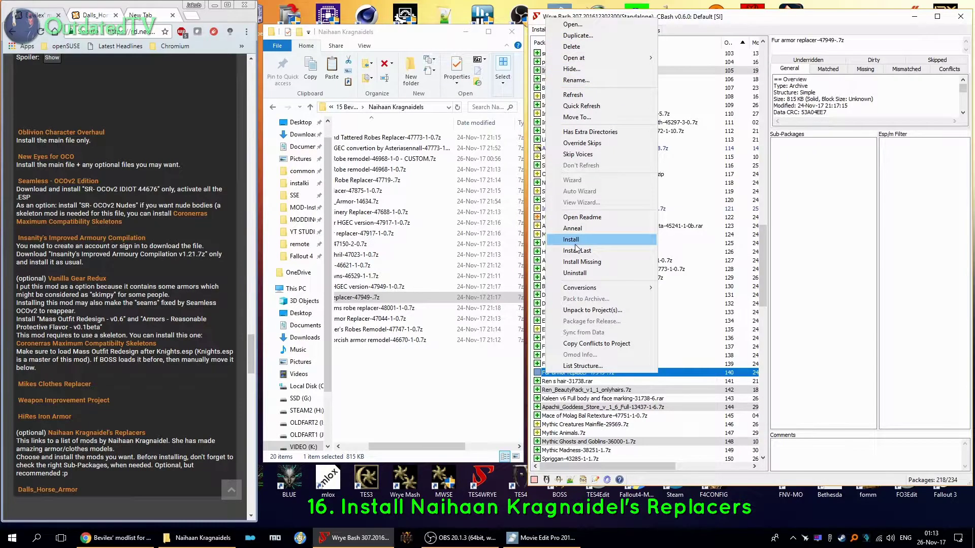
click(577, 241)
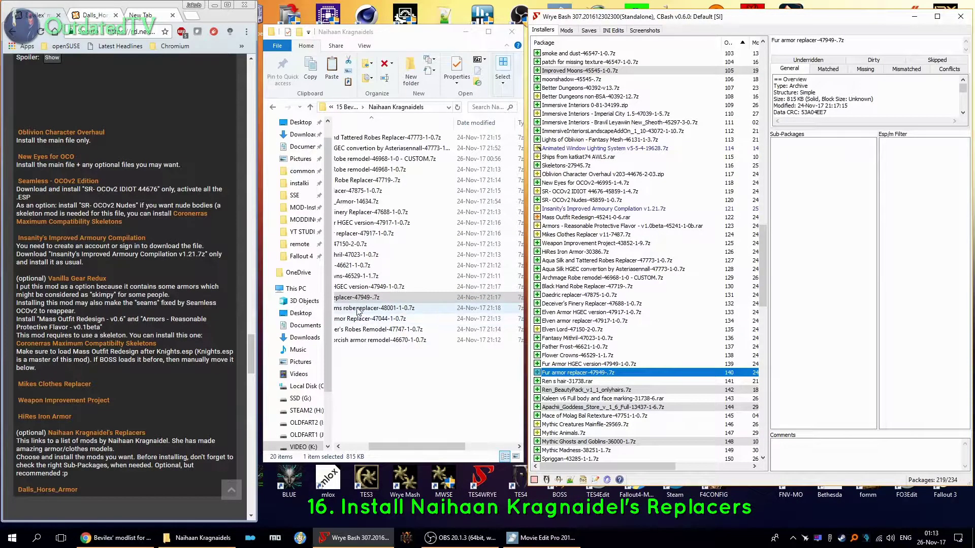
click(358, 309)
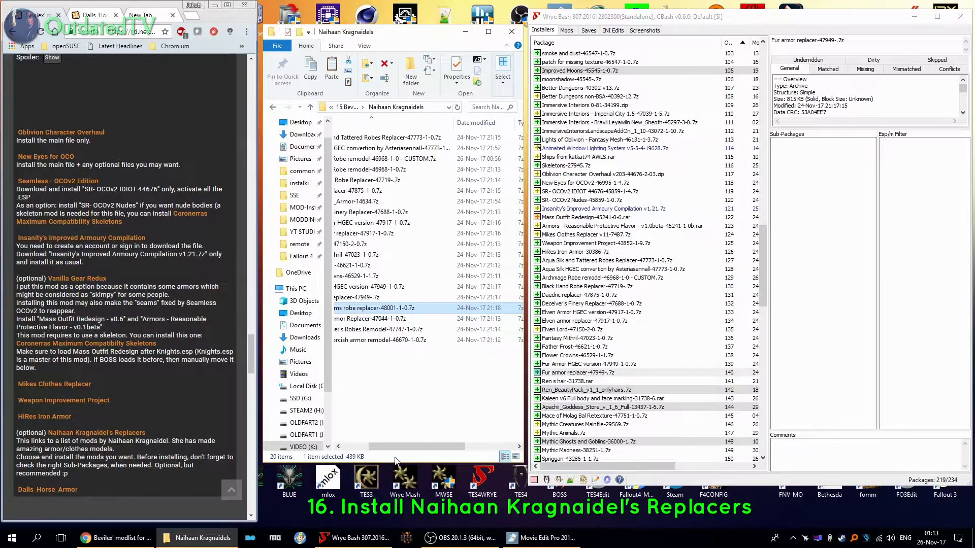
drag(427, 446, 381, 446)
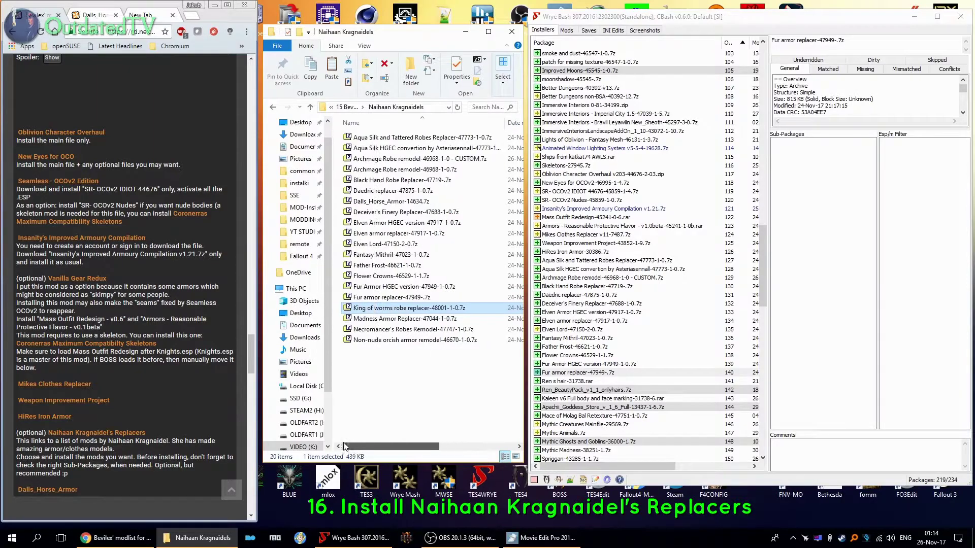
Browse the King of worms archive's optional Mannimarco Fix folder and open its ReadMe.txt.
double_click(395, 309)
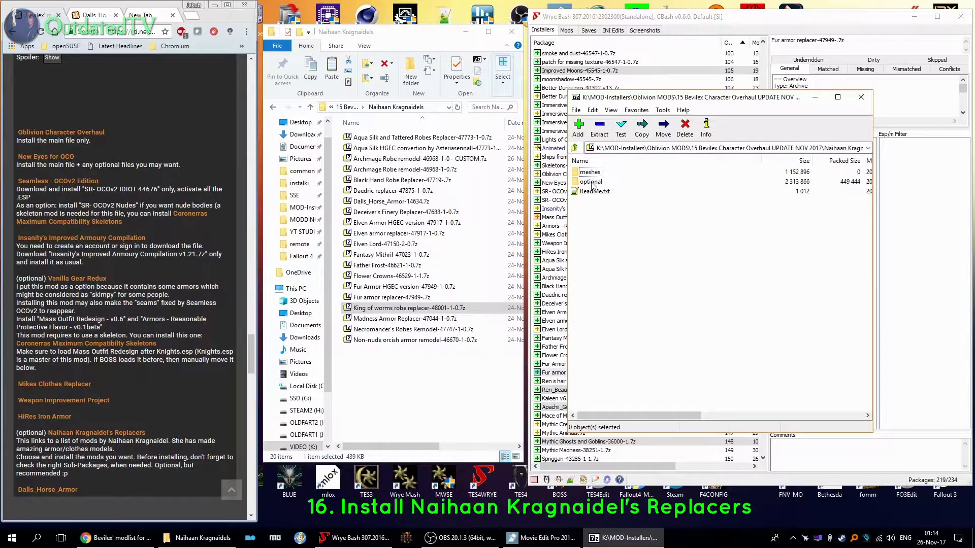
double_click(591, 181)
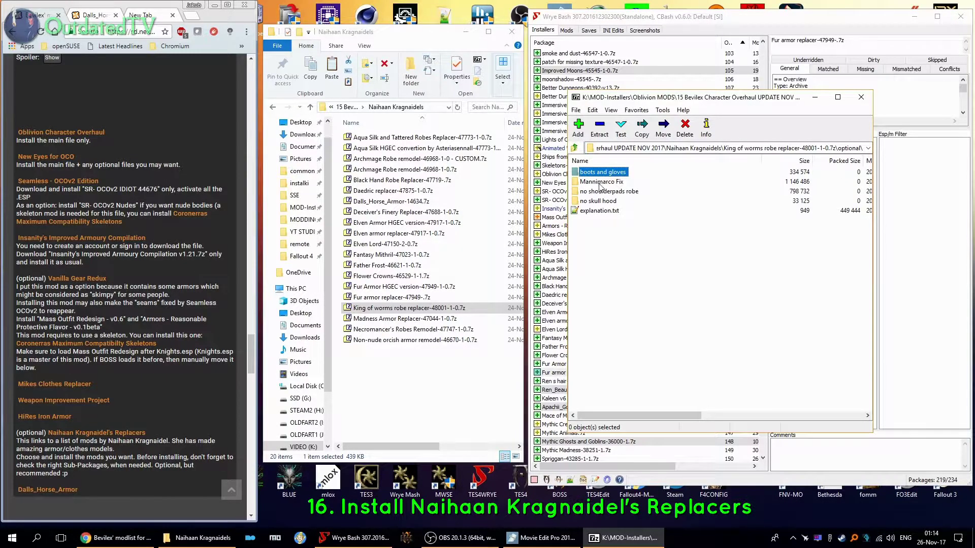
click(601, 182)
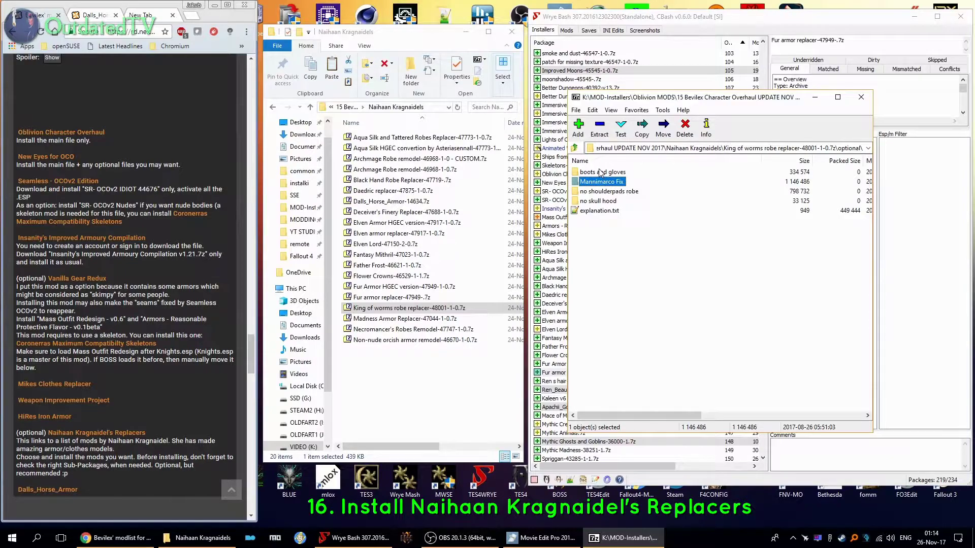
click(575, 147)
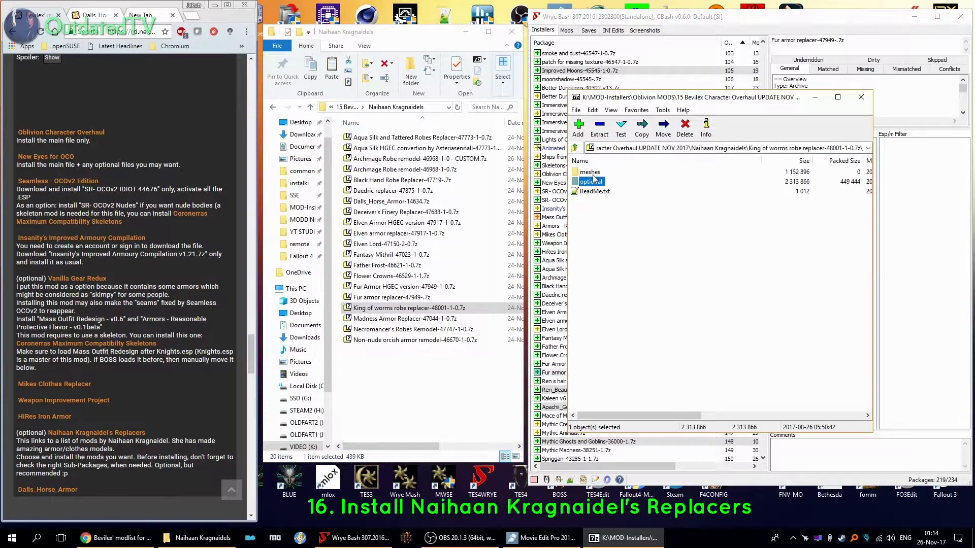
double_click(594, 192)
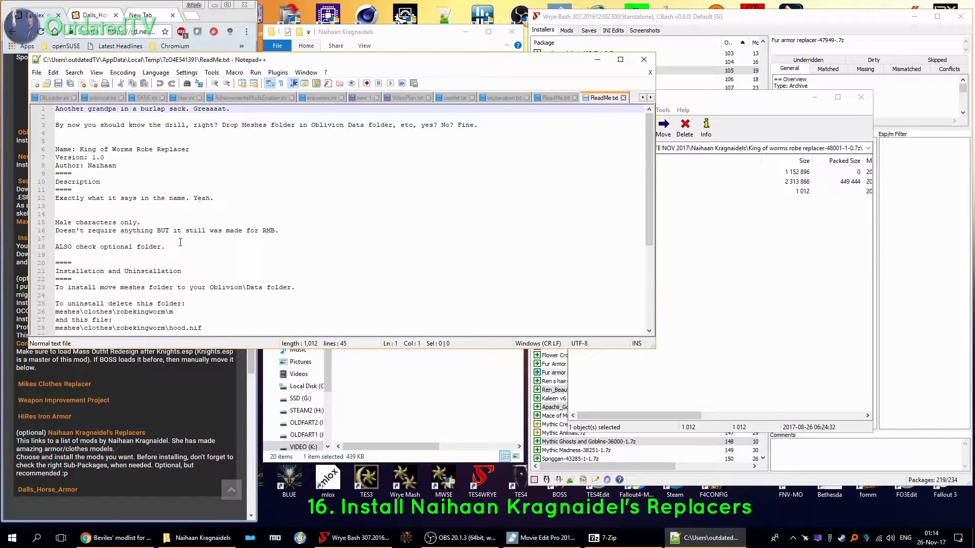
scroll(180, 242, down, 2)
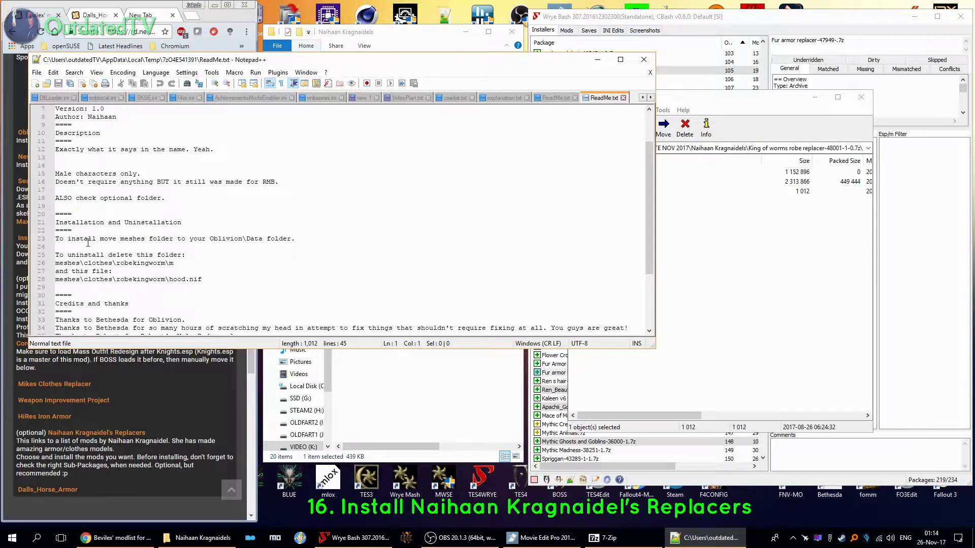
scroll(130, 247, up, 1)
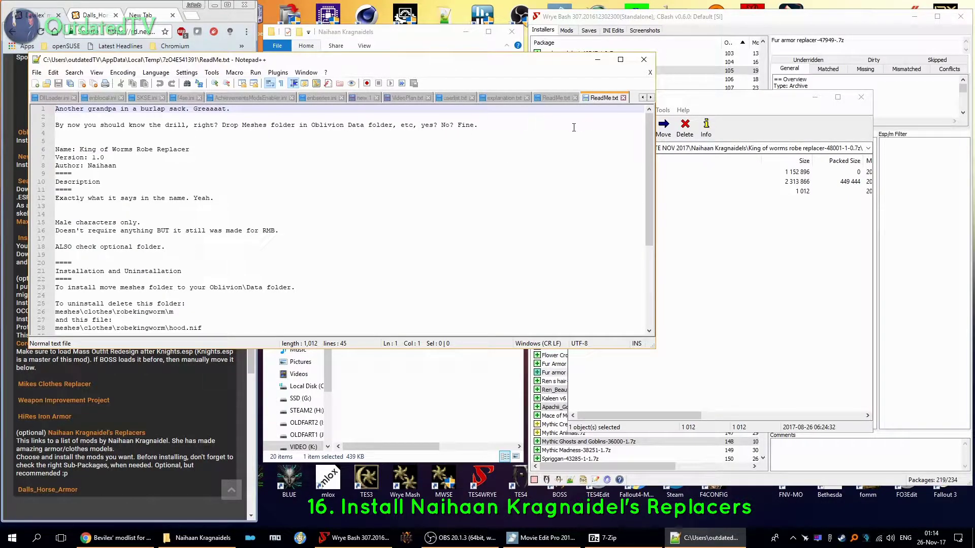
Close the King of Worms readme, shift 7-Zip aside, and bring Naihaan Kragnaidels forward.
click(626, 97)
click(653, 174)
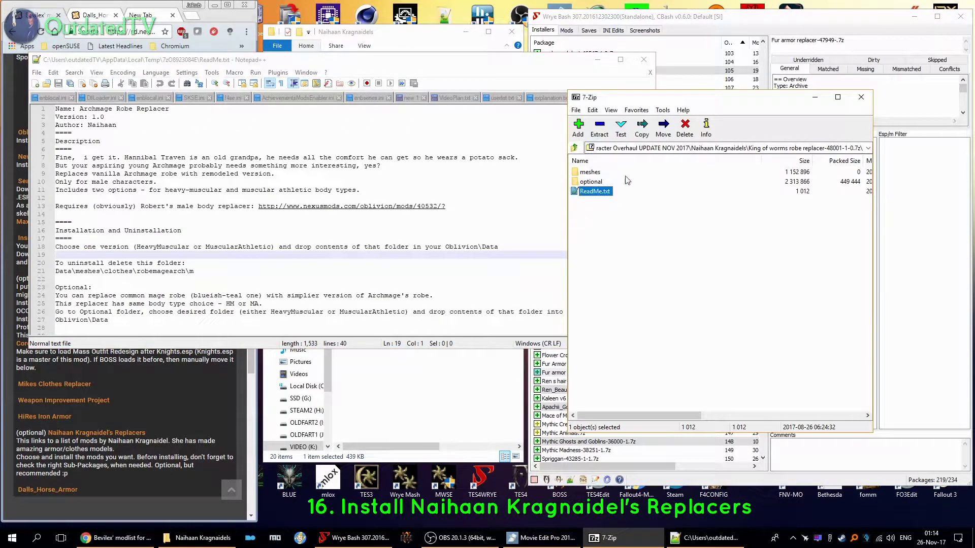
click(590, 172)
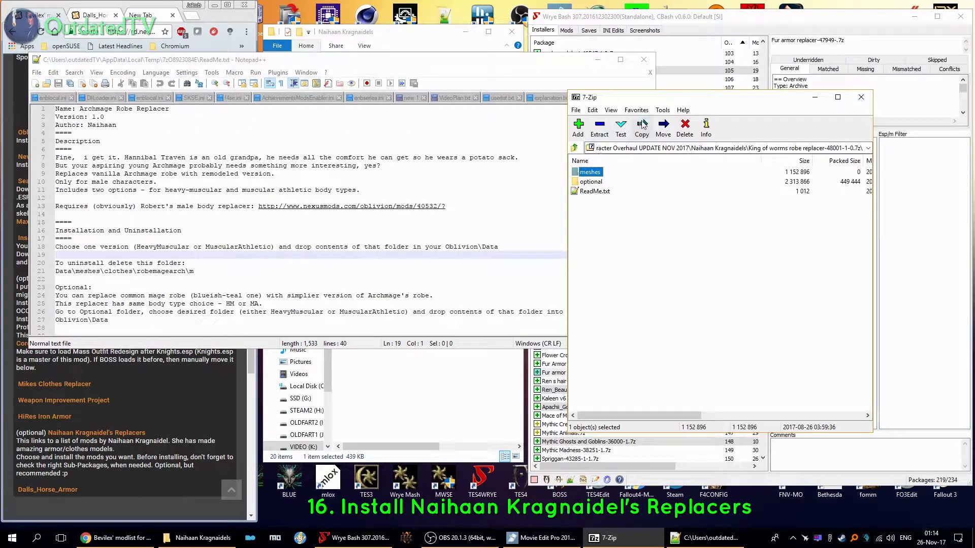
drag(666, 101, 757, 101)
click(421, 402)
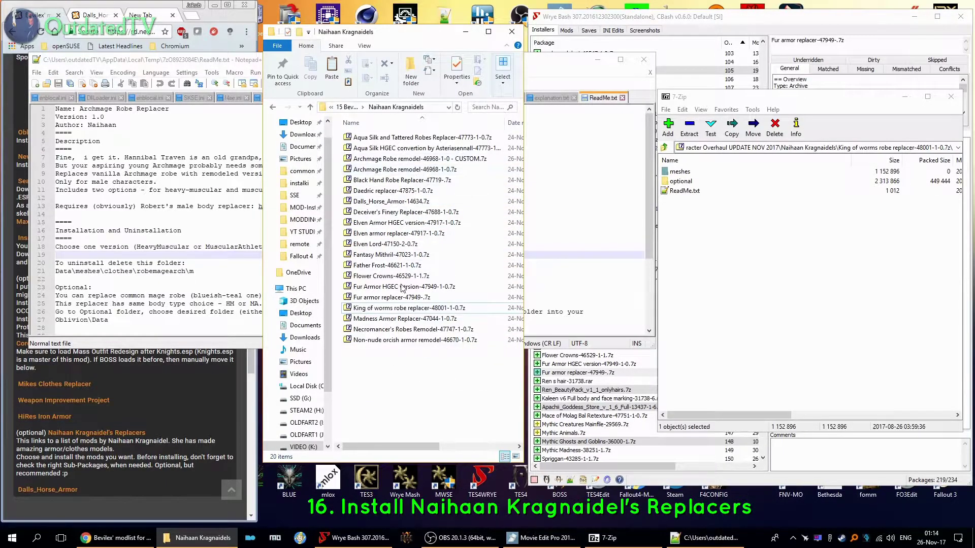
Duplicate the King of worms robe archive, renaming the copy with a CUSTOM-BASE-WITHOUT-OPTIONS suffix.
click(400, 309)
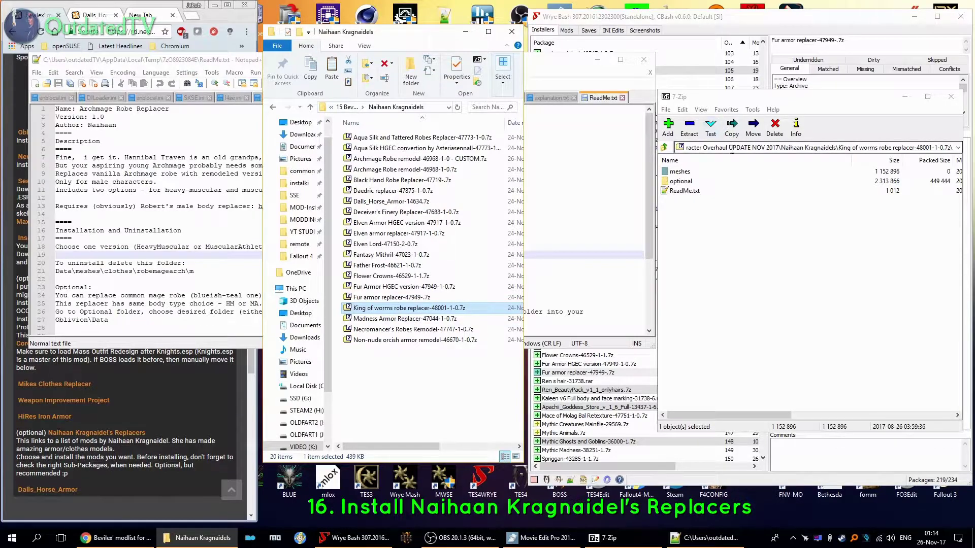
click(867, 148)
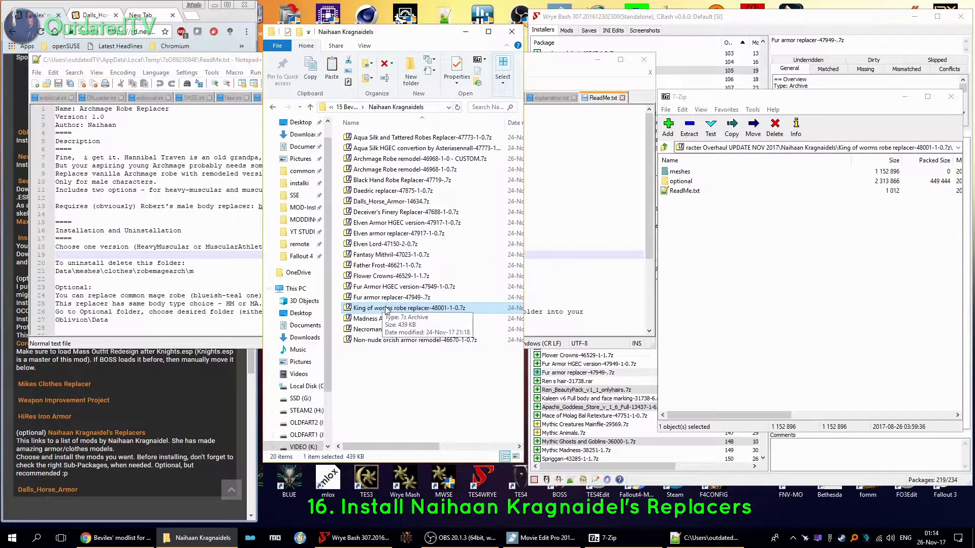
click(403, 308)
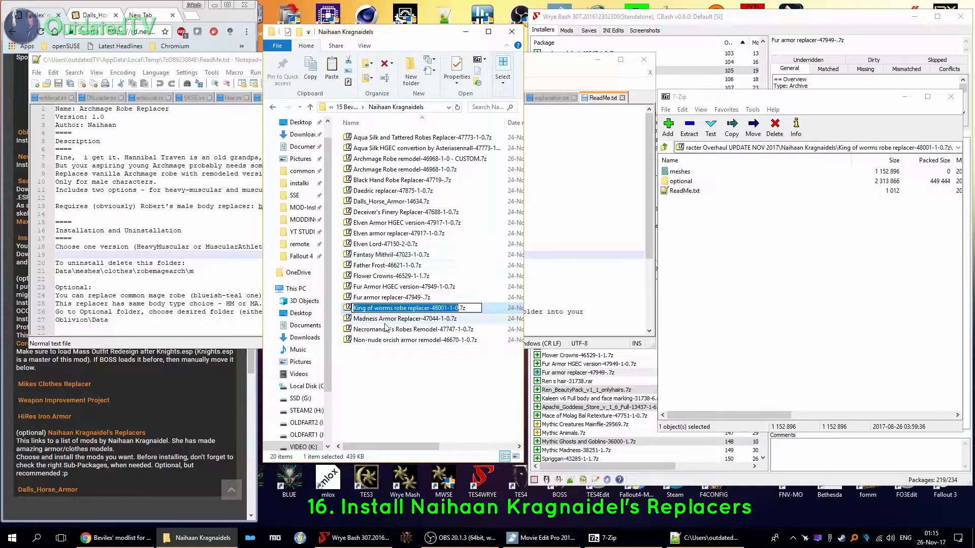
click(426, 318)
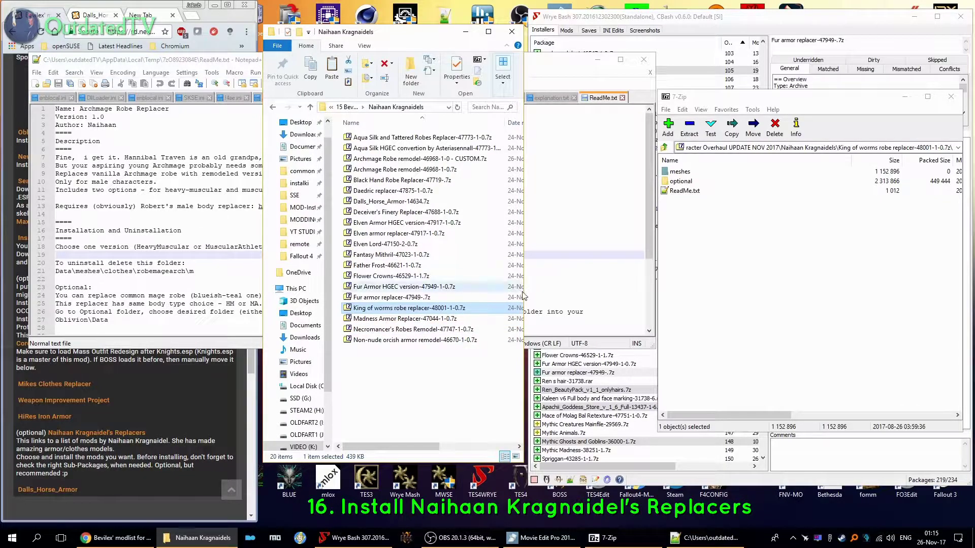
key(ctrl+c)
key(ctrl+v)
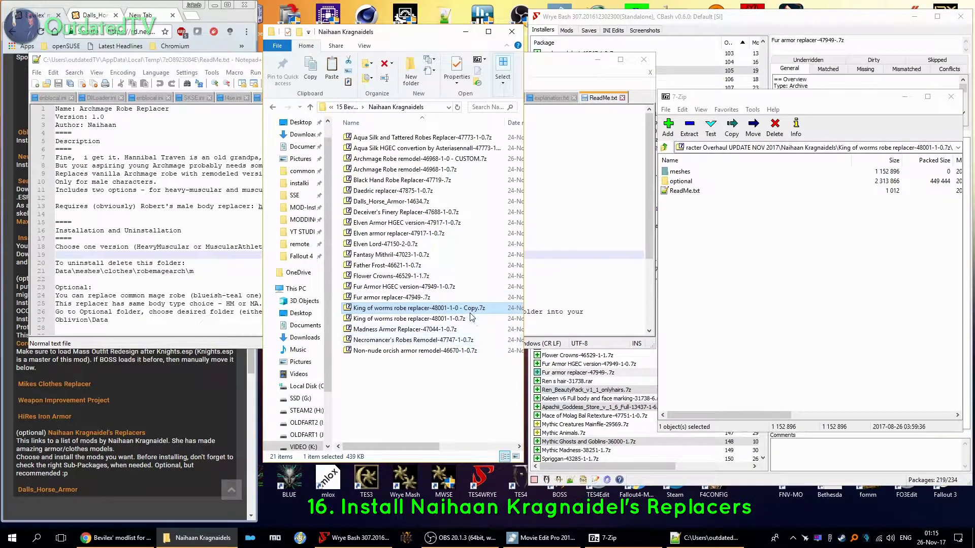
click(468, 309)
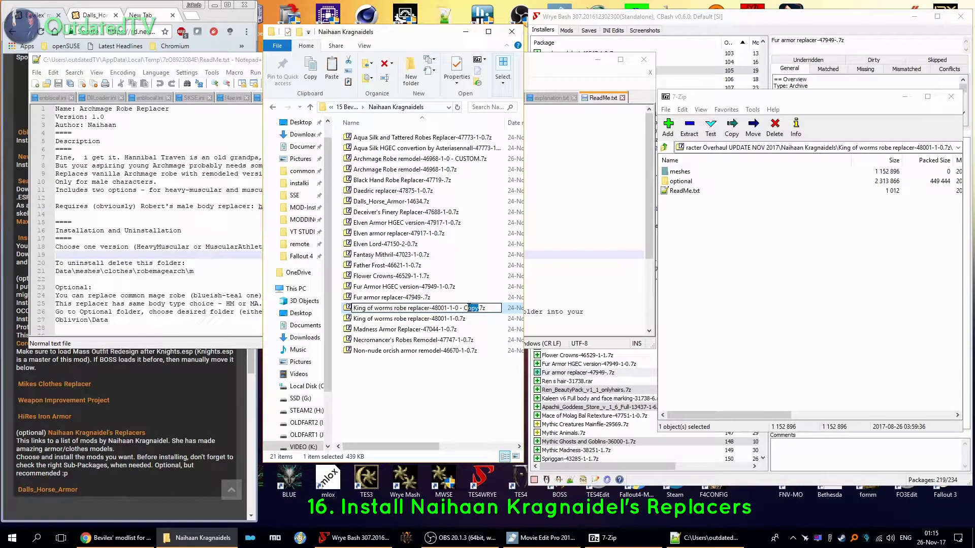
text(UCUSTOM-B)
text(ASE-WI)
text(THOUT)
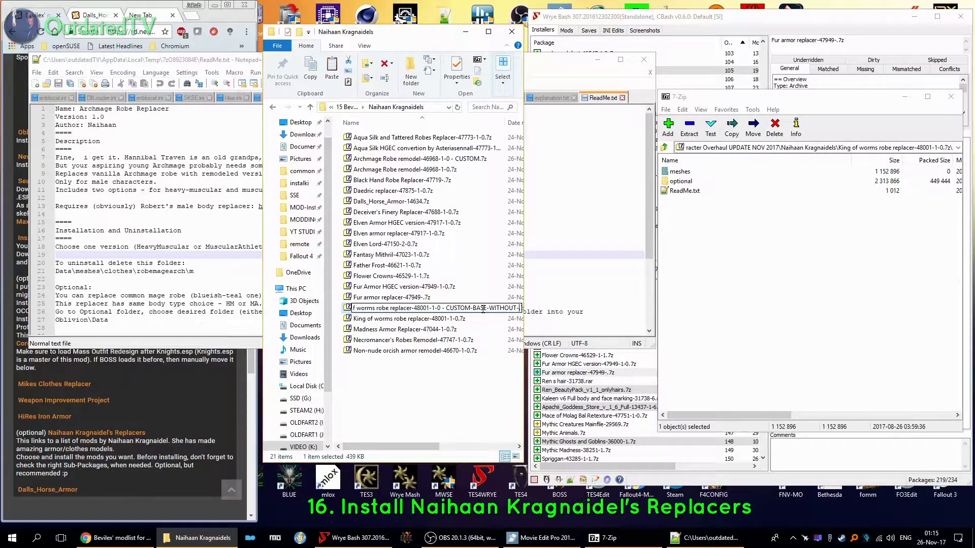
text(-OPTIONS.7z)
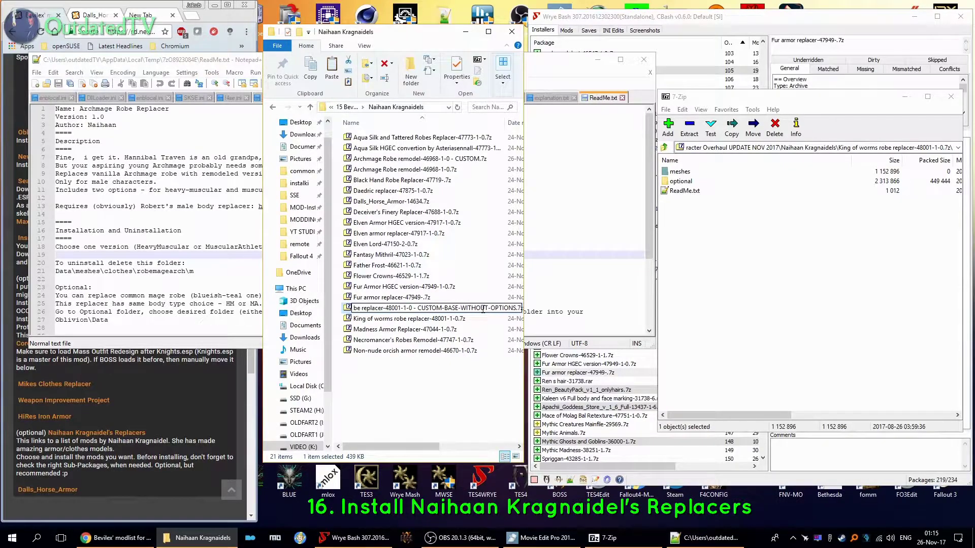
key(Return)
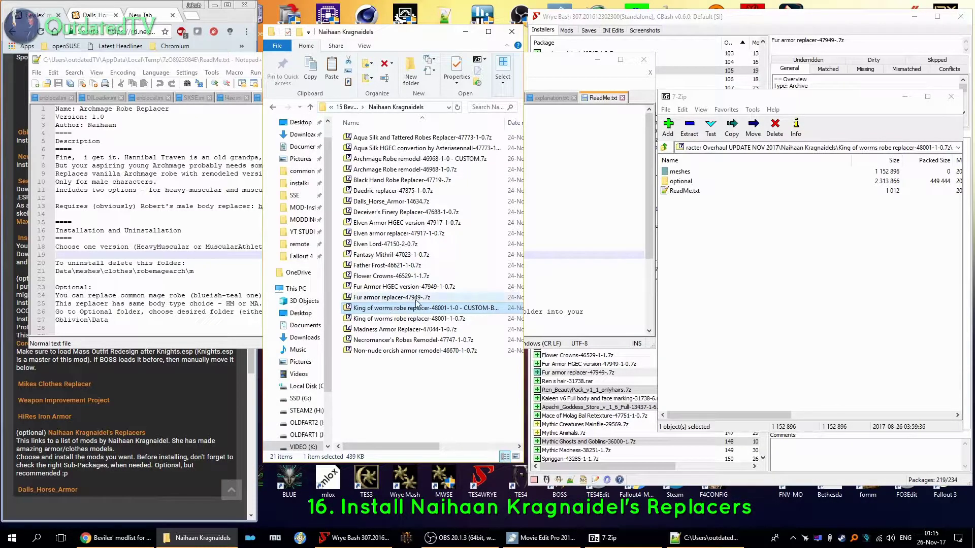
Delete the optional folder from the CUSTOM King of worms archive copy and close 7-Zip.
double_click(390, 311)
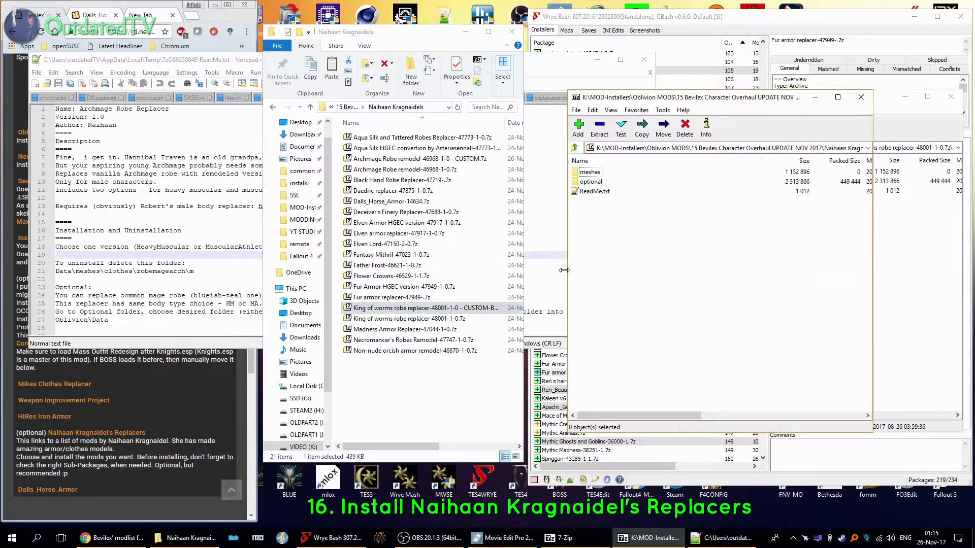
drag(680, 102, 346, 95)
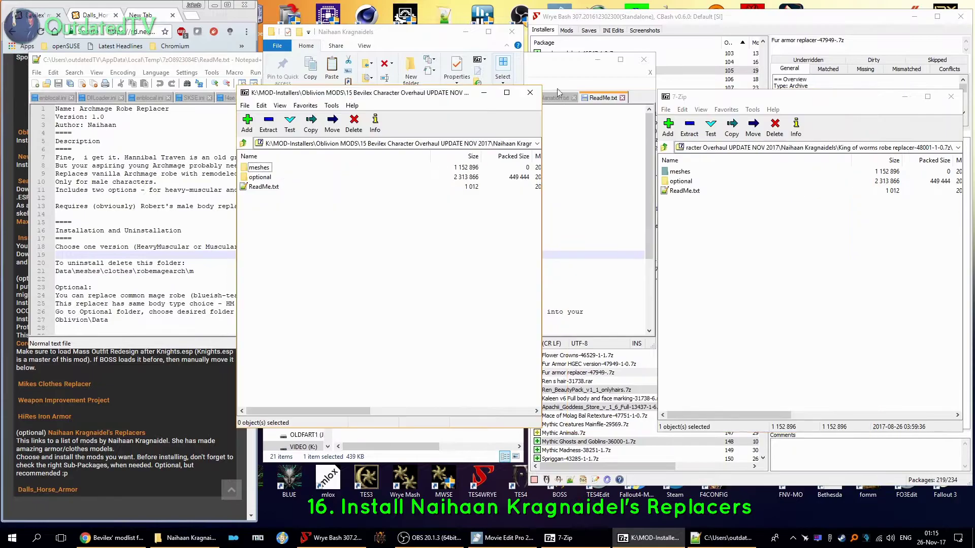
click(951, 97)
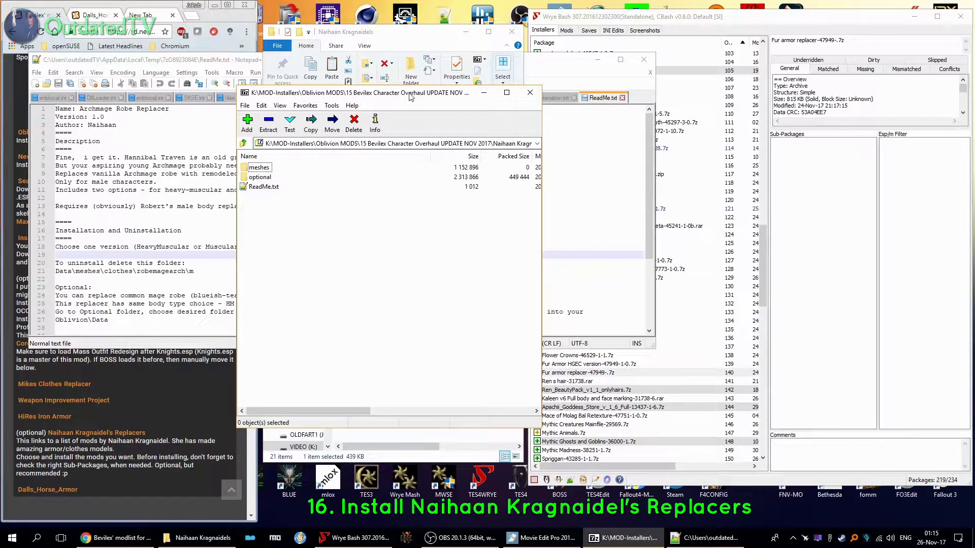
drag(448, 96, 451, 99)
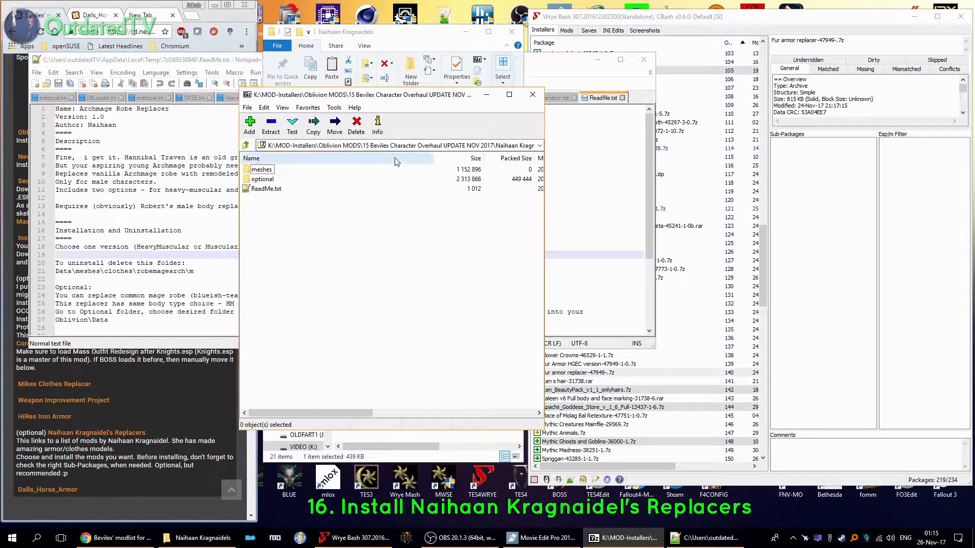
click(267, 179)
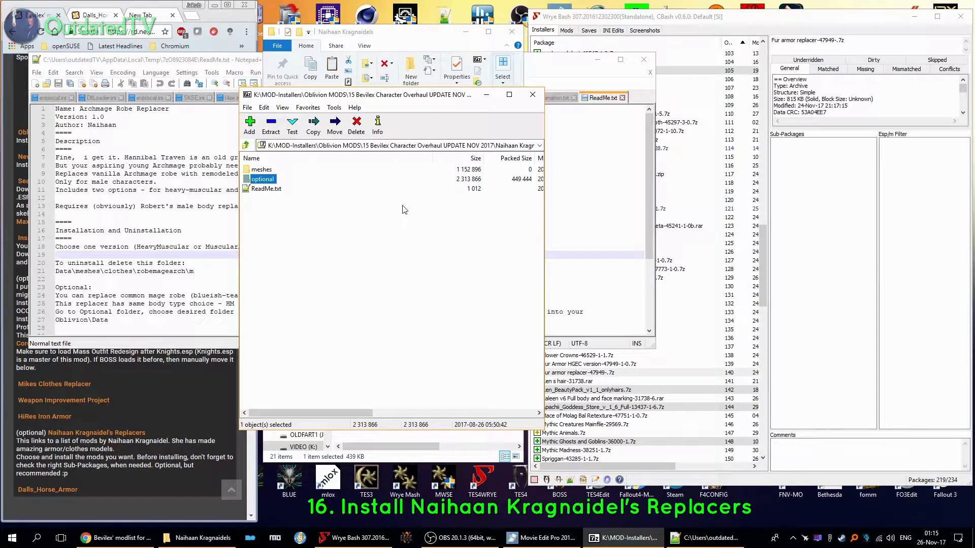
key(Delete)
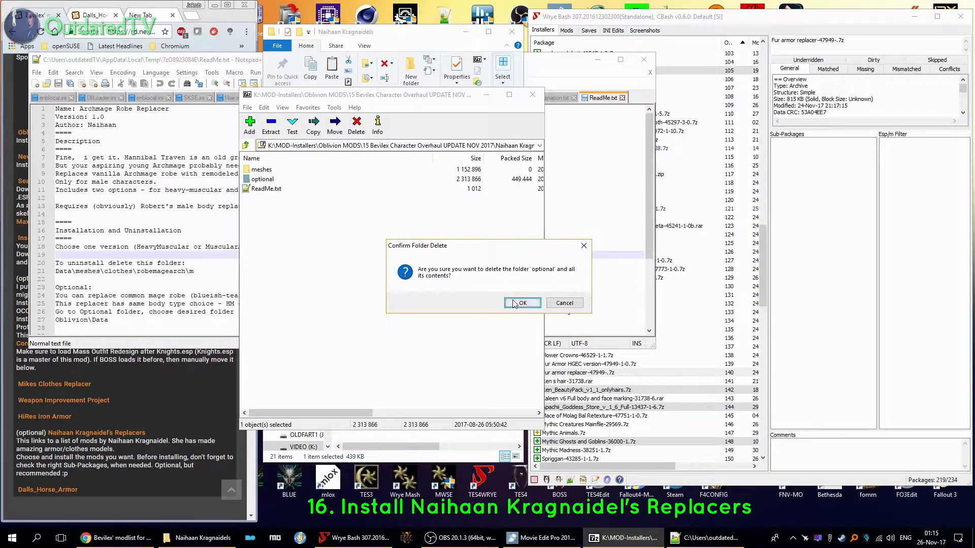
click(512, 303)
click(532, 95)
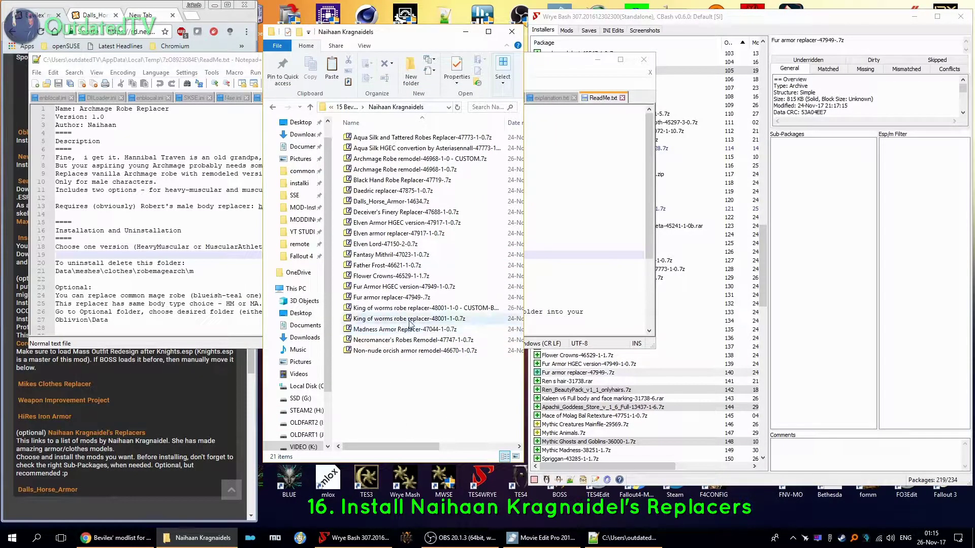
Add the CUSTOM King of worms archive to Installers and move it to order 141.
click(422, 309)
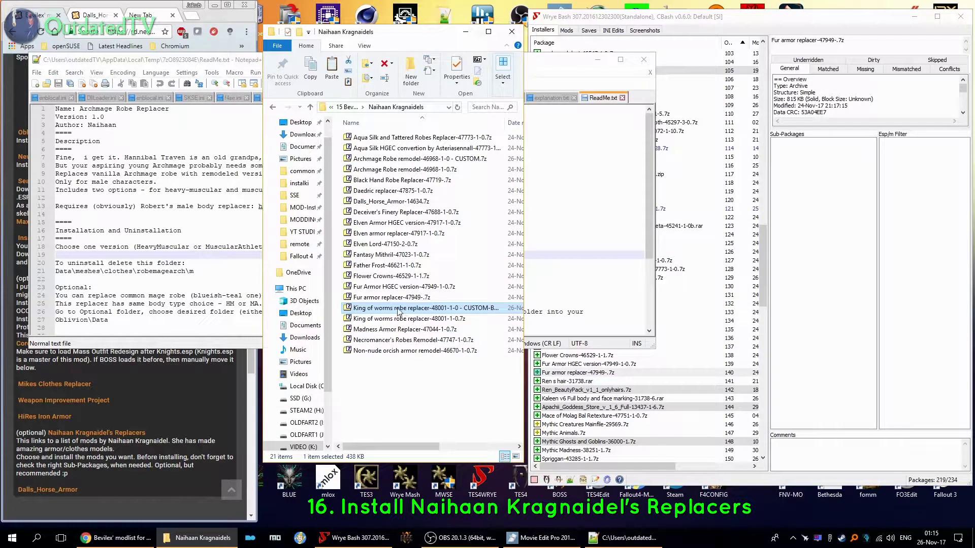
drag(398, 308, 647, 377)
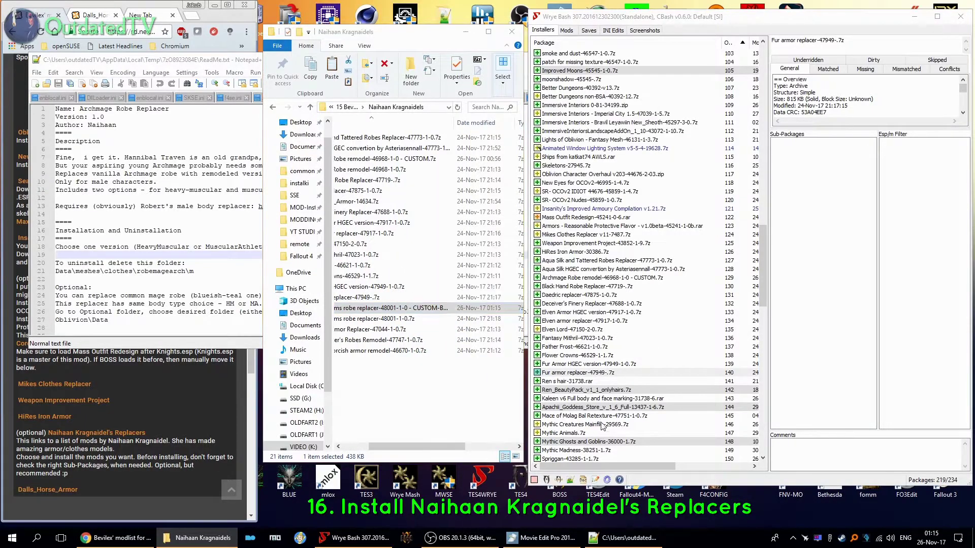
scroll(647, 377, down, 10)
scroll(645, 412, down, 10)
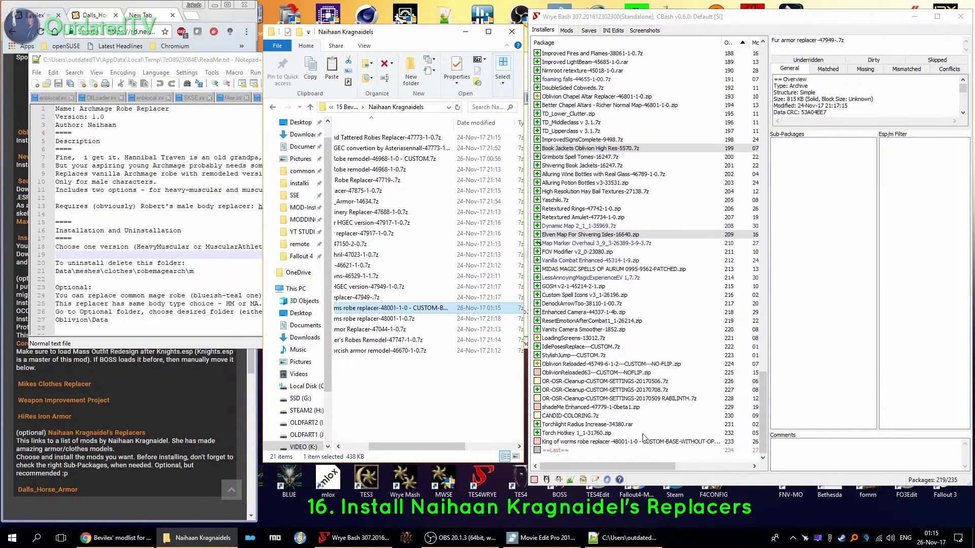
click(587, 442)
scroll(641, 55, up, 4)
scroll(639, 56, up, 4)
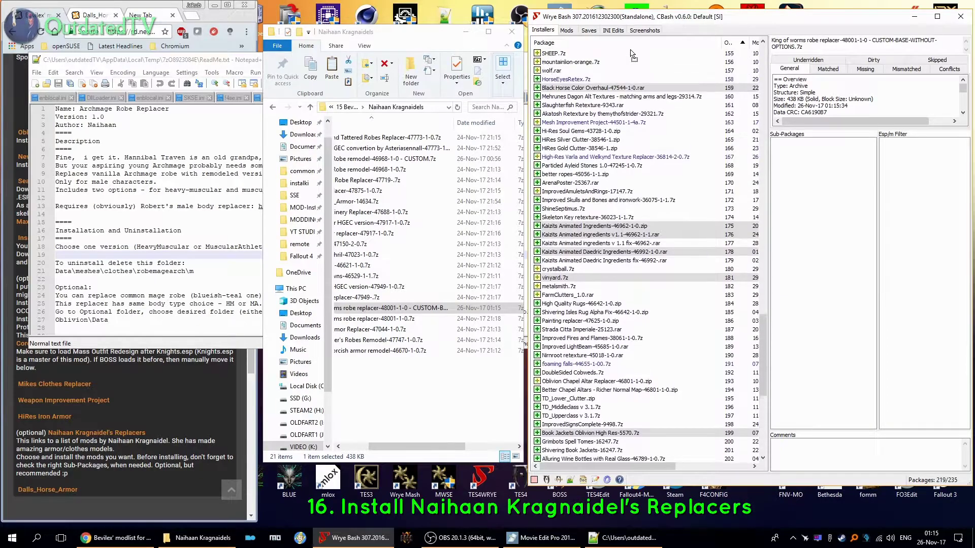
scroll(636, 55, up, 4)
scroll(632, 53, up, 4)
scroll(632, 53, up, 3)
scroll(624, 76, up, 2)
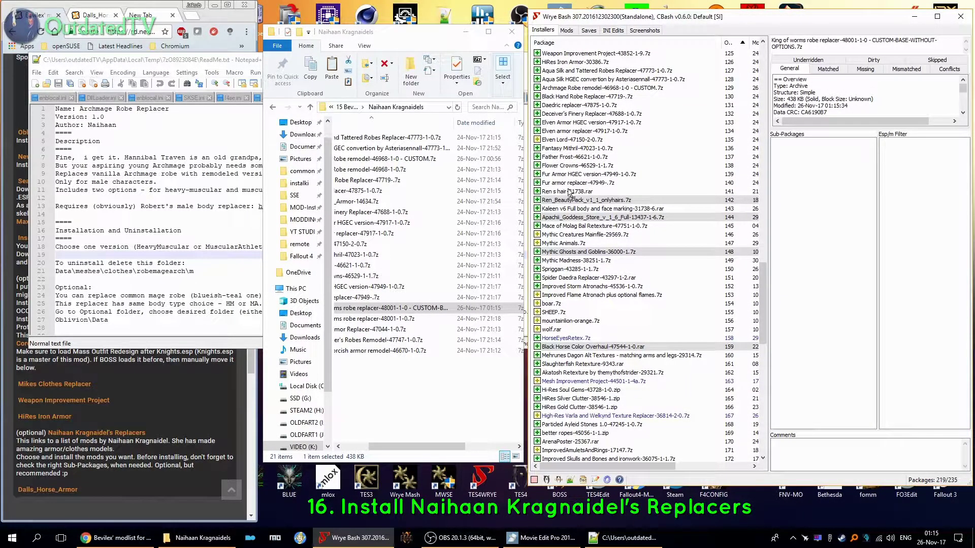
drag(569, 191, 576, 191)
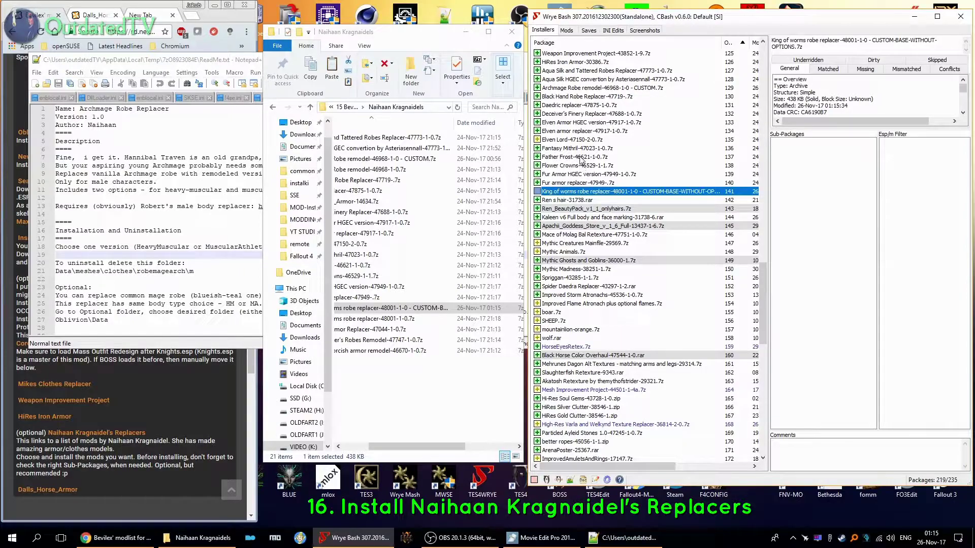
Install the King of worms CUSTOM-BASE-WITHOUT-OPTIONS package, keeping its name unchanged.
click(577, 192)
key(Escape)
click(566, 191)
key(Escape)
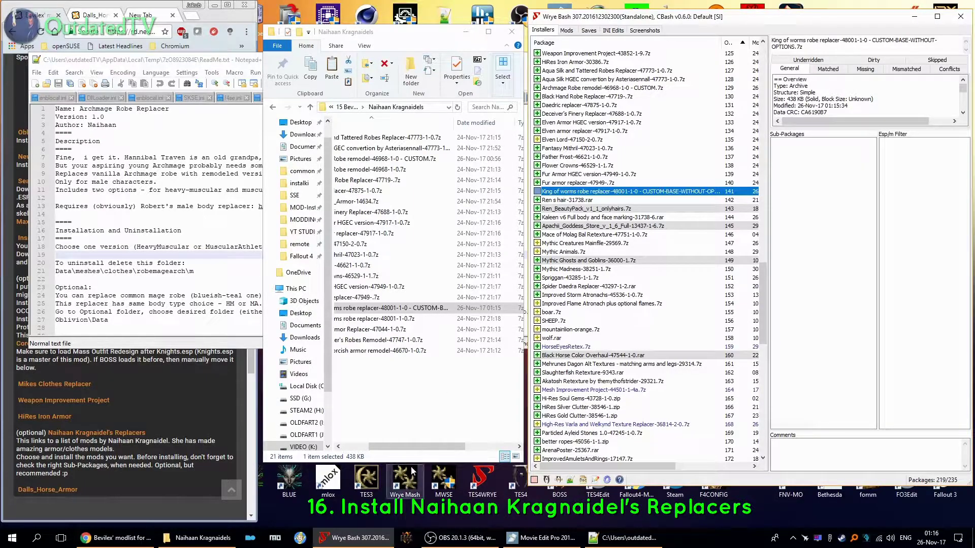
scroll(397, 450, left, 3)
click(396, 308)
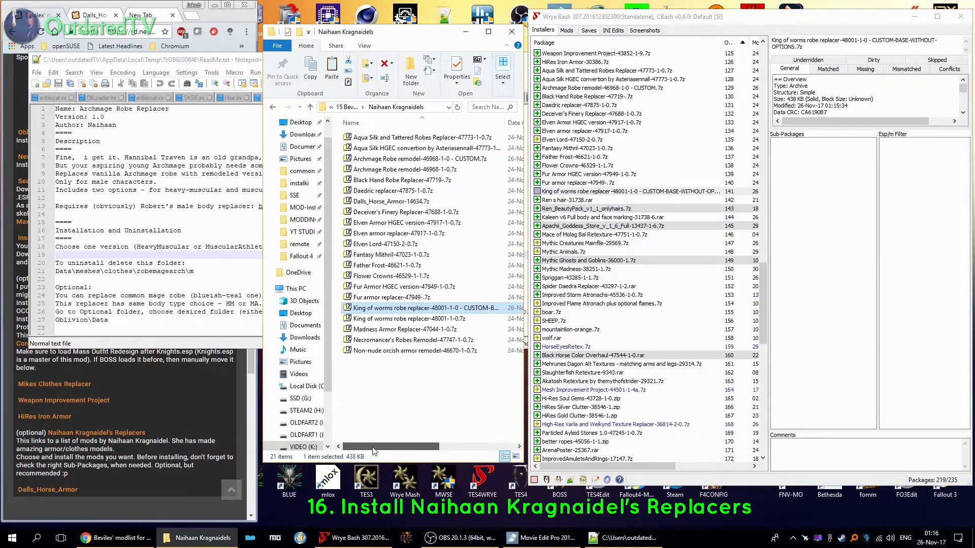
right_click(562, 192)
click(593, 396)
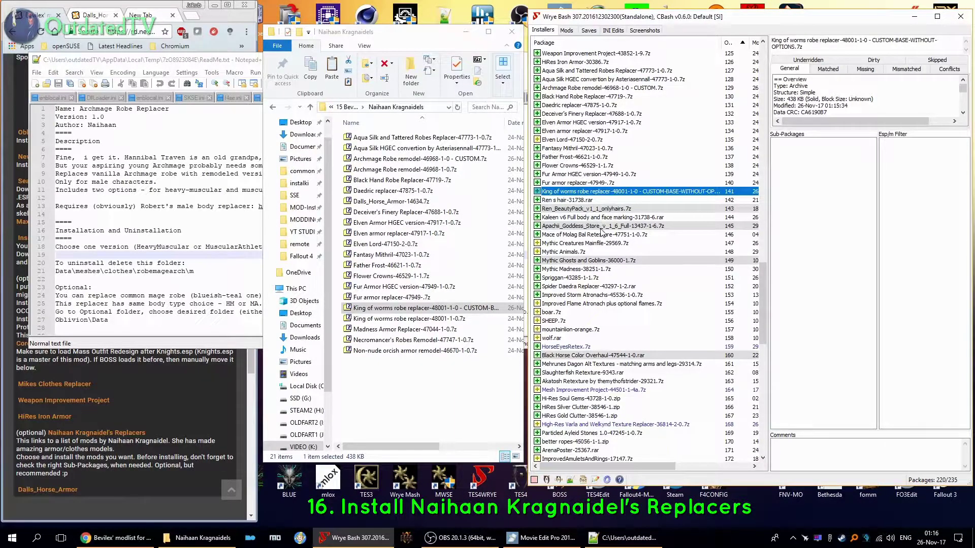
Check the Madness Armor Replacer archive's meshes folder in 7-Zip, then close it.
click(412, 443)
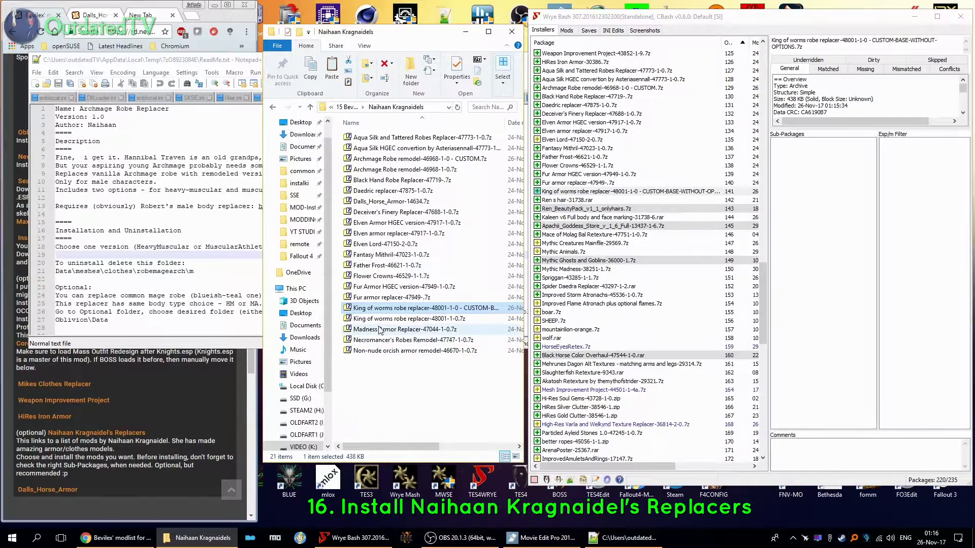
double_click(407, 330)
click(258, 169)
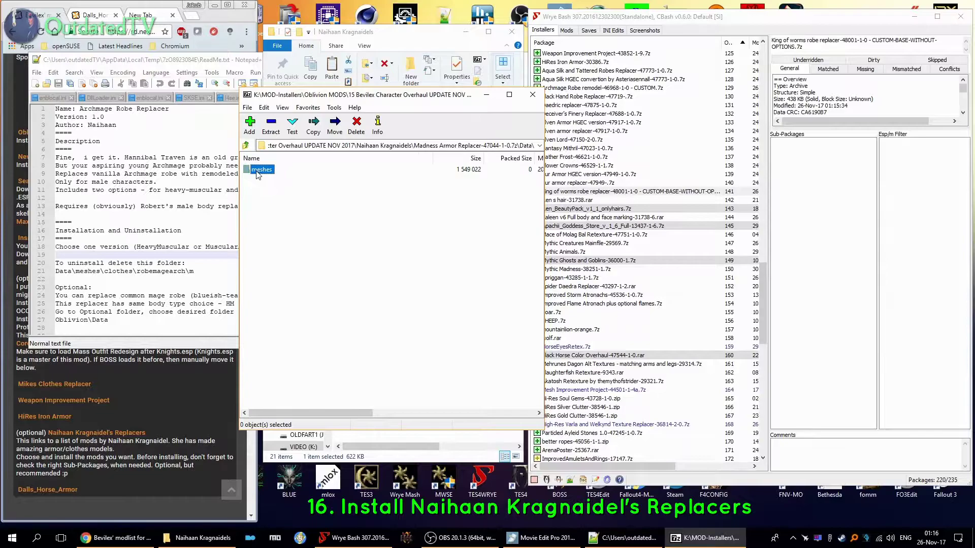
click(249, 148)
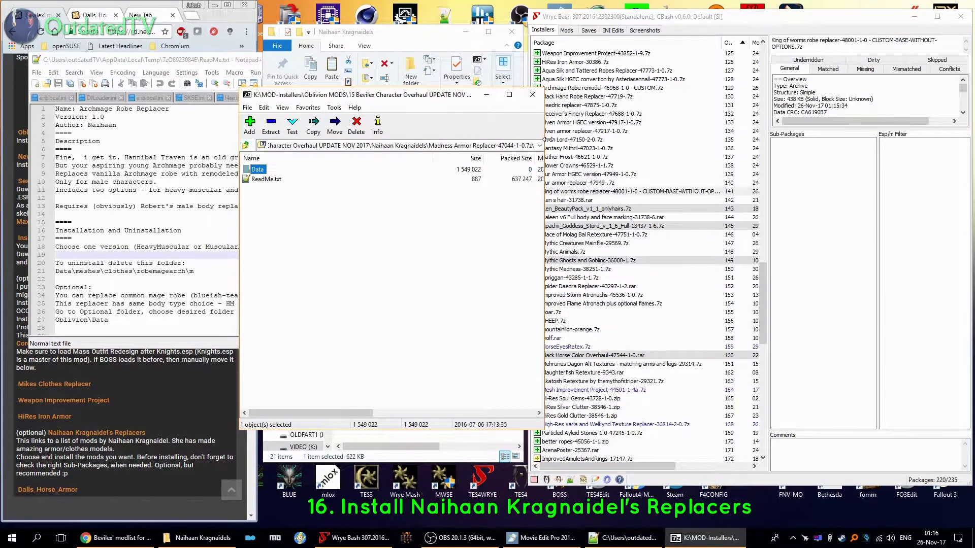
click(531, 95)
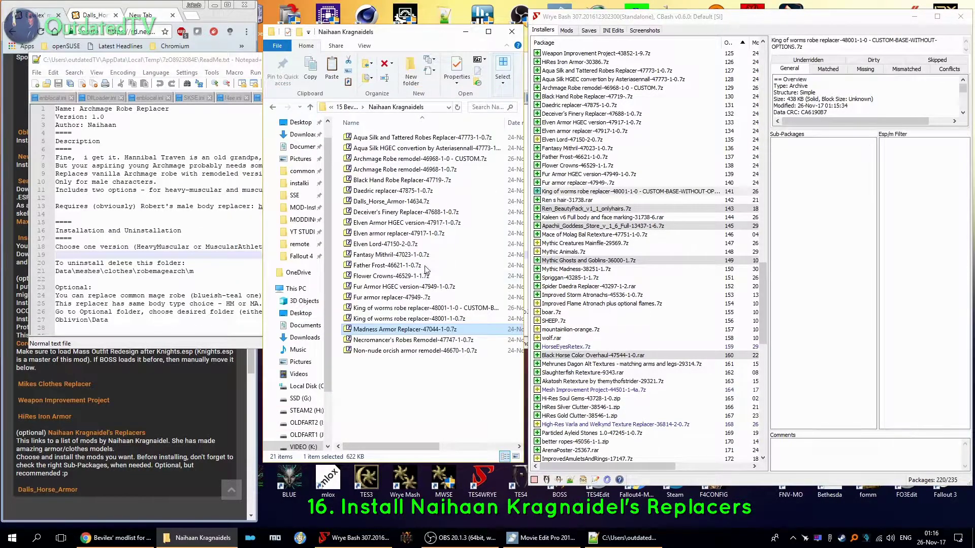
Move the new Madness Armor Replacer package to order 142 in the installers list.
click(601, 364)
scroll(602, 364, down, 8)
scroll(605, 381, down, 8)
scroll(609, 404, down, 8)
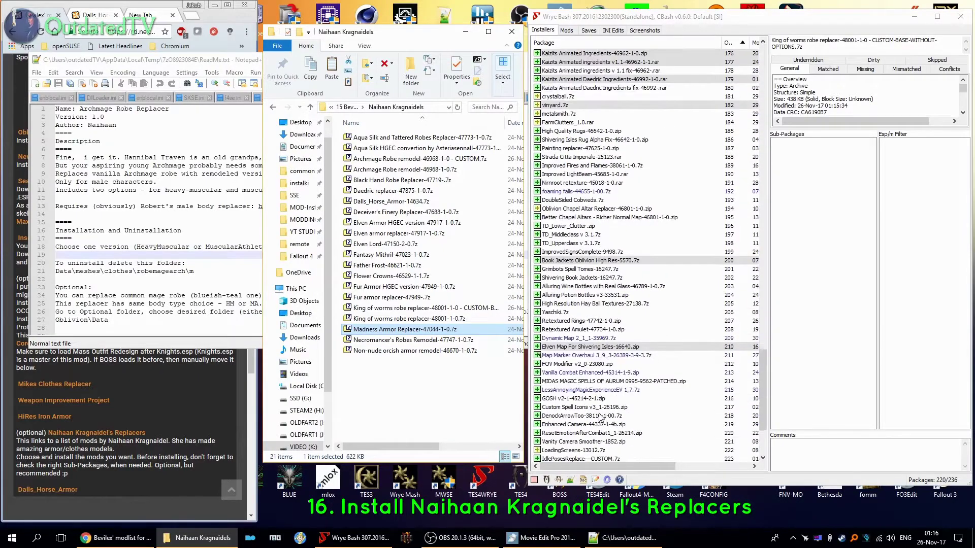
scroll(612, 426, down, 4)
click(590, 442)
scroll(595, 60, up, 2)
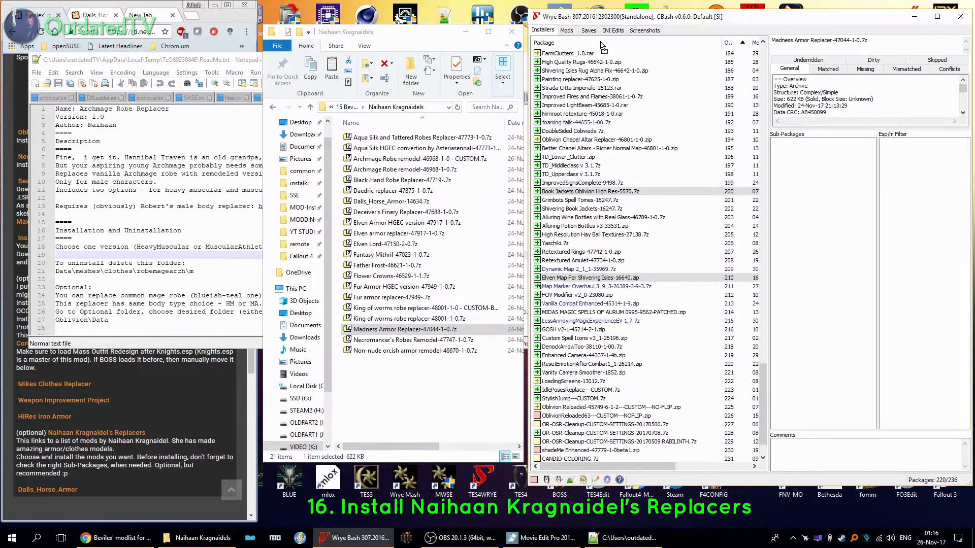
scroll(601, 51, up, 3)
scroll(602, 52, up, 3)
scroll(601, 52, up, 2)
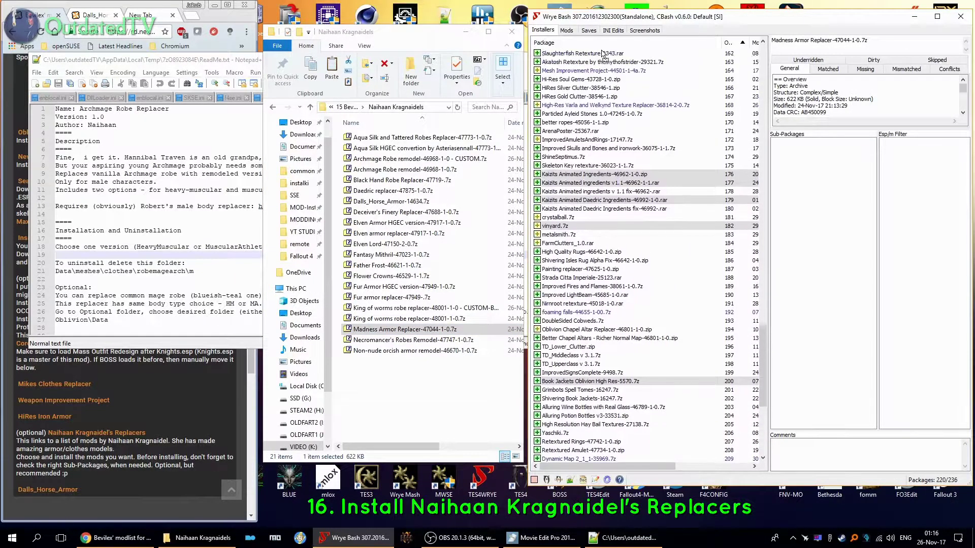
scroll(602, 52, up, 2)
scroll(602, 52, up, 3)
scroll(602, 77, up, 3)
scroll(601, 115, up, 3)
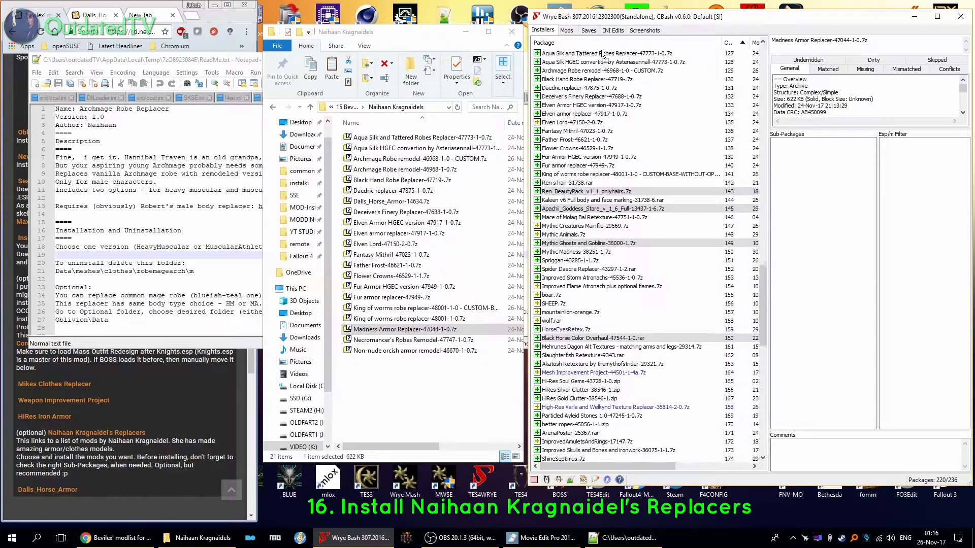
scroll(600, 153, up, 2)
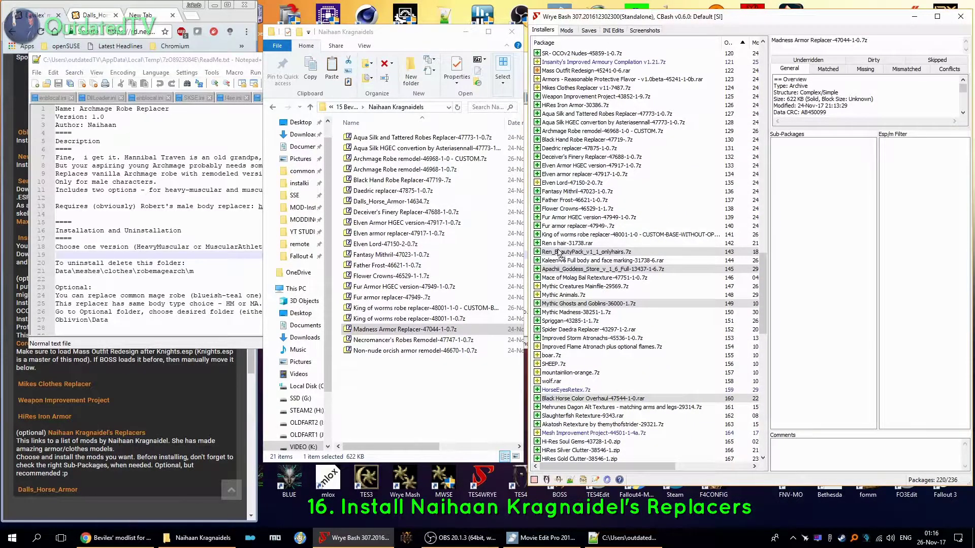
drag(555, 243, 557, 244)
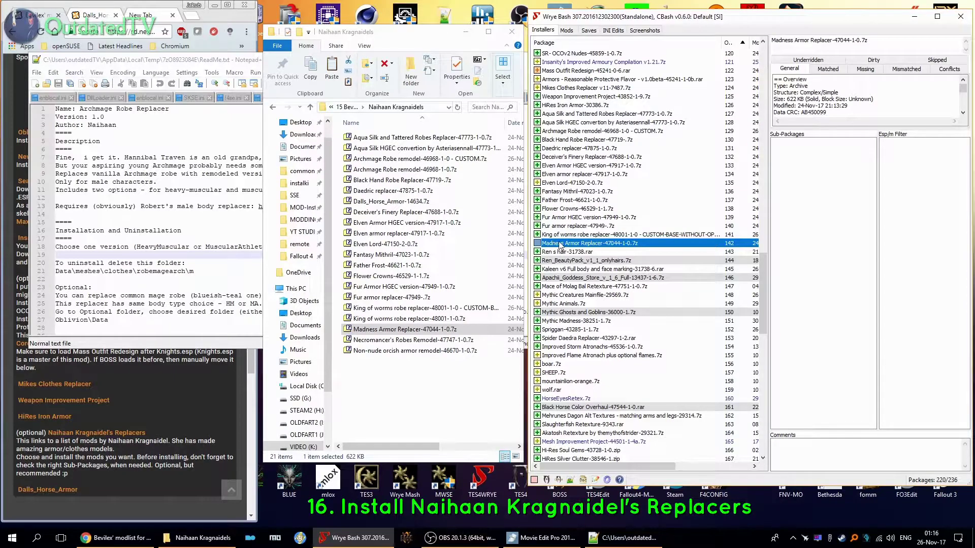
right_click(559, 244)
Install Madness Armor Replacer, then inspect the Necromancer's Robes Remodel archive's alternative folder.
click(594, 398)
click(404, 340)
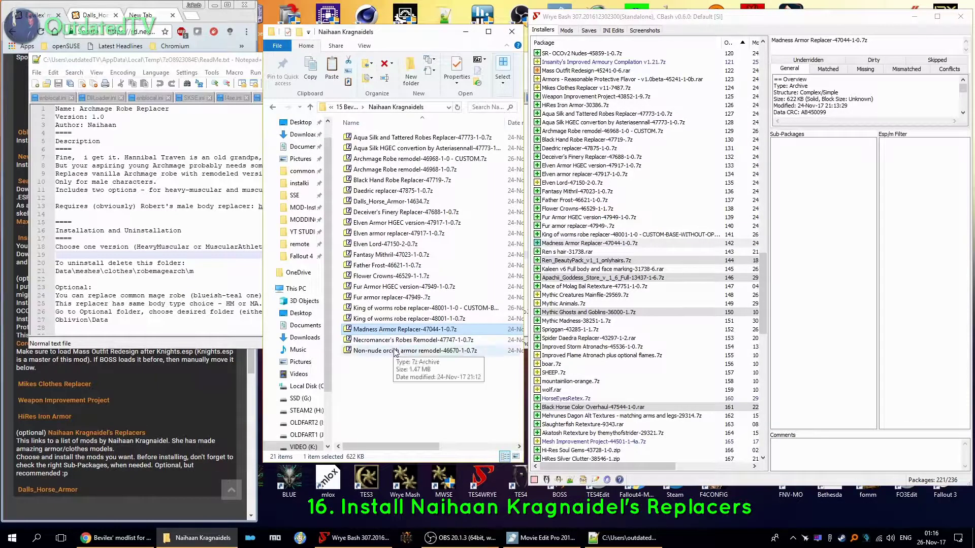
click(411, 340)
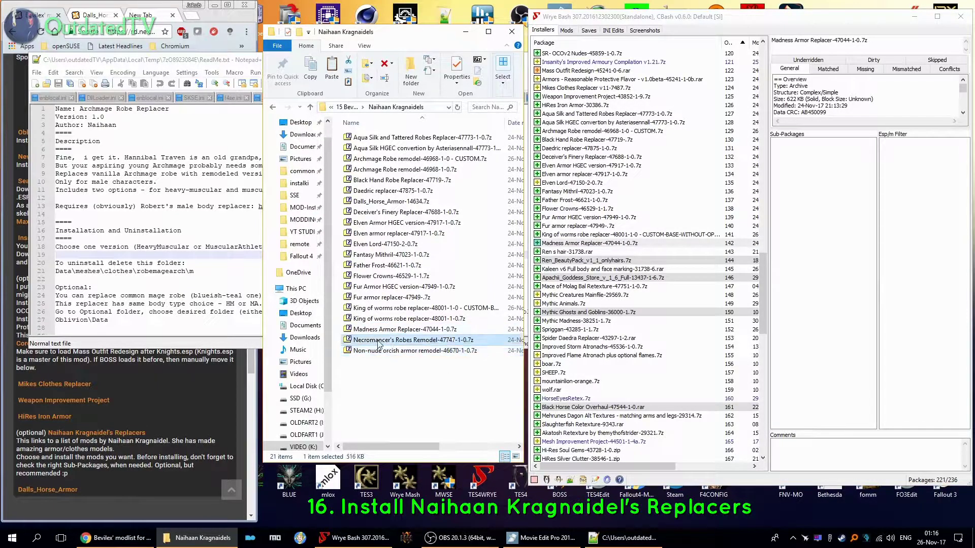
double_click(417, 341)
double_click(265, 169)
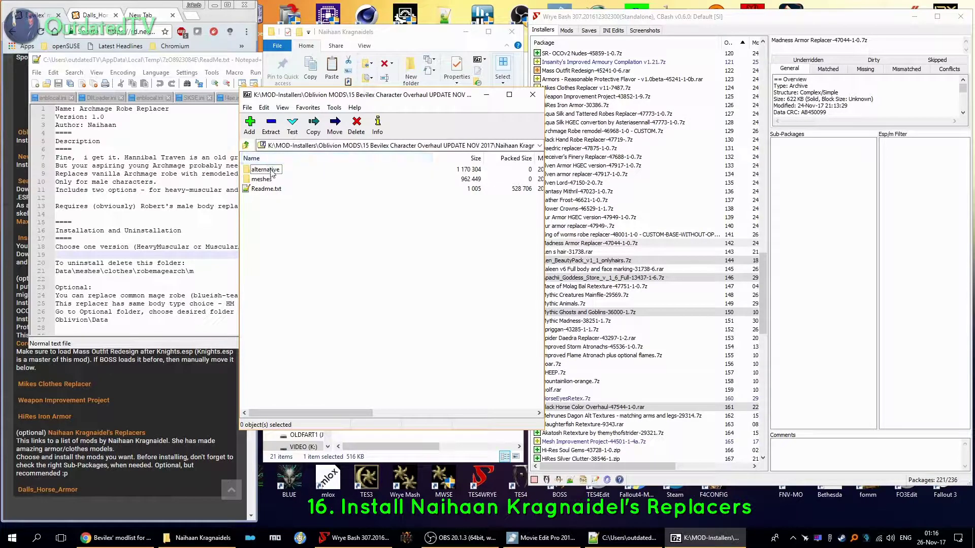
key(BackSpace)
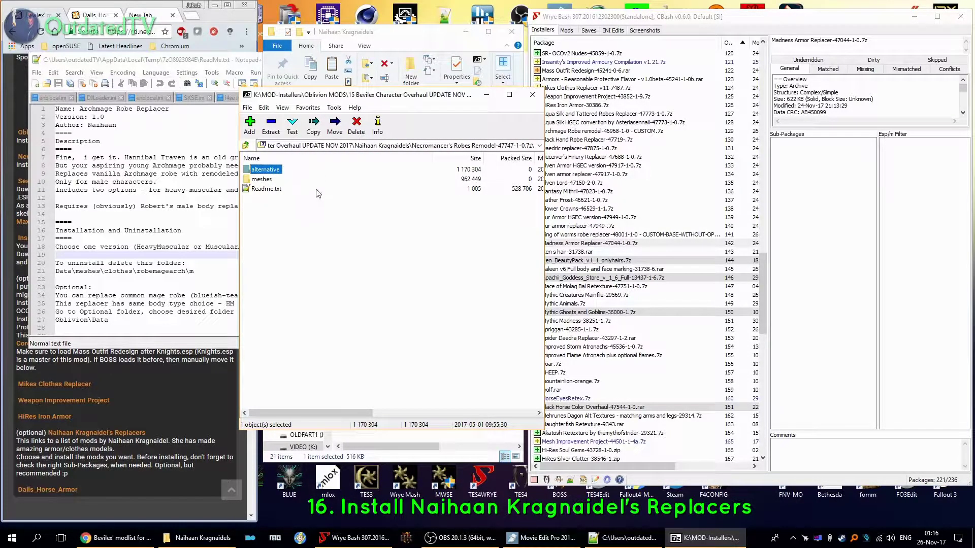
click(531, 98)
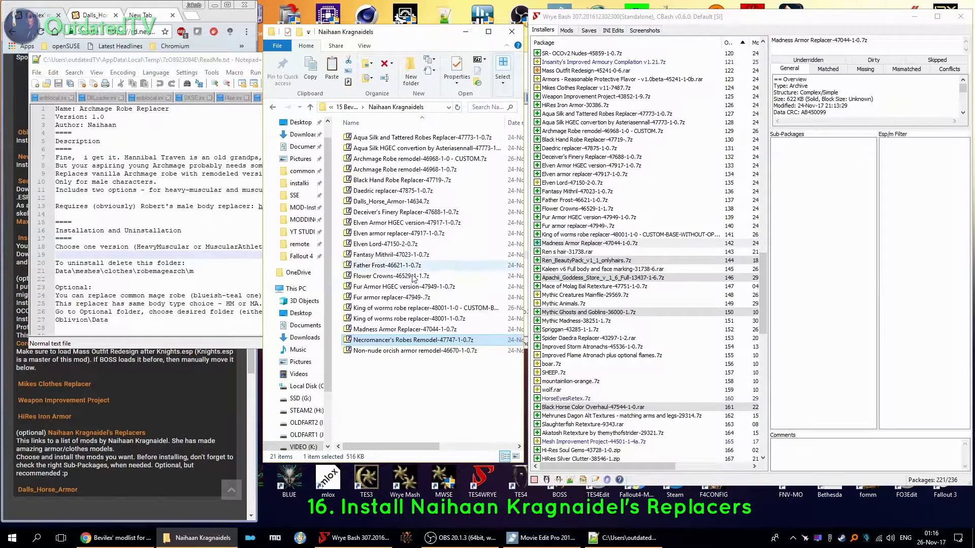
Duplicate the Necromancer's Robes Remodel archive as 'Necromancer's Robes Remodel-47747-1-0 - CUSTOM.7z' and open it.
click(385, 353)
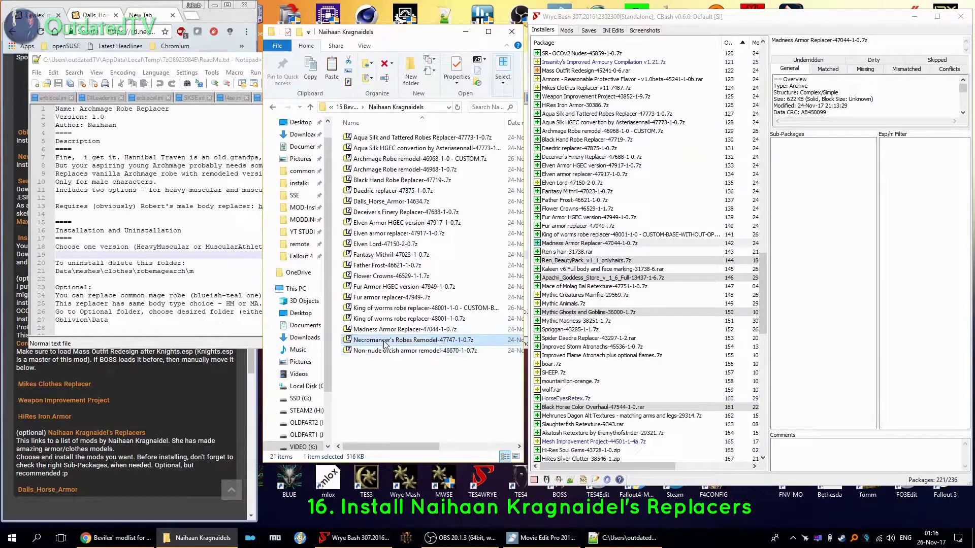
ctrl+drag(411, 341, 446, 366)
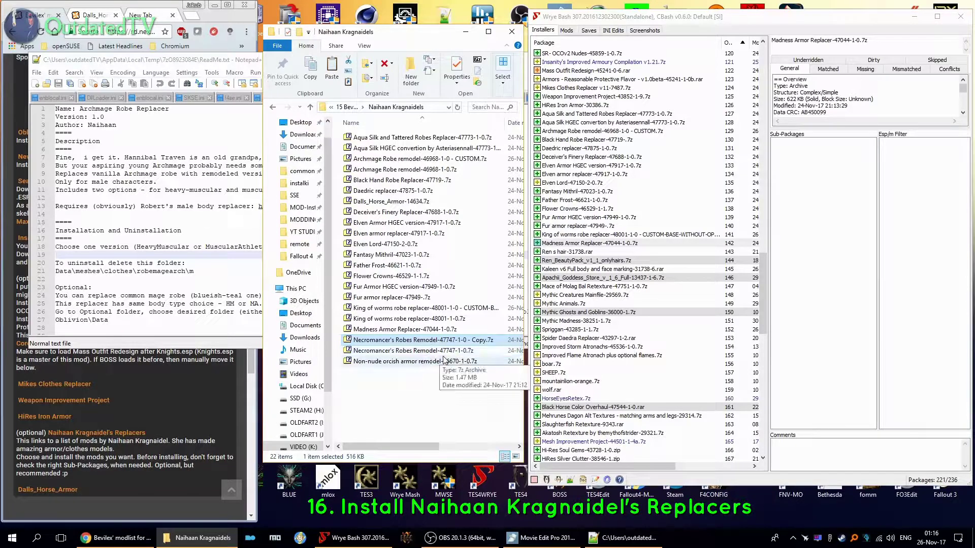
key(F2)
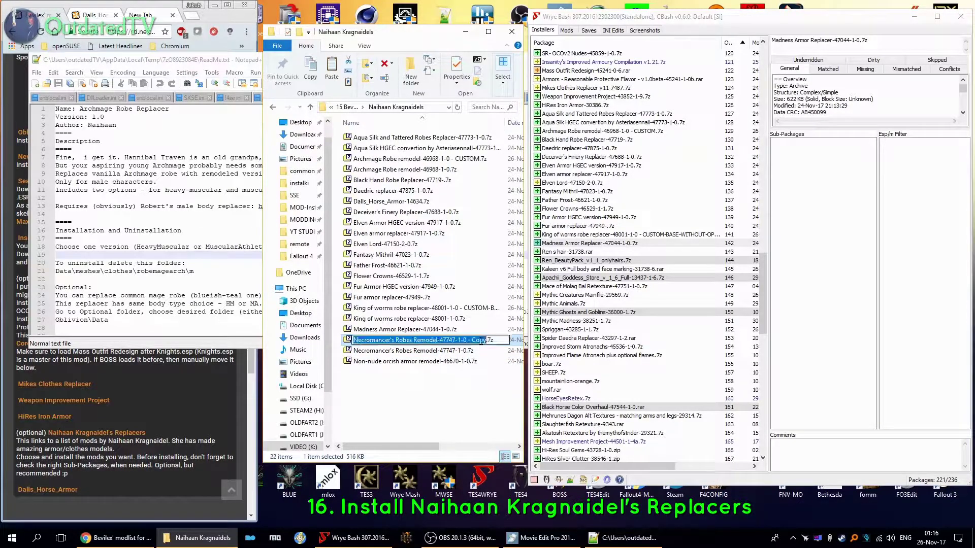
key(End)
key(ctrl+shift+Left)
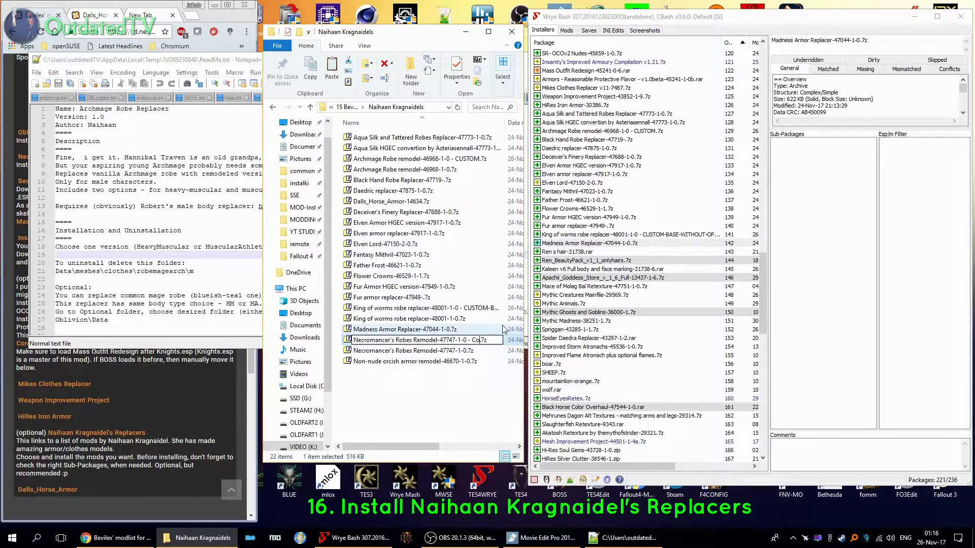
text(CUSTOM)
key(Return)
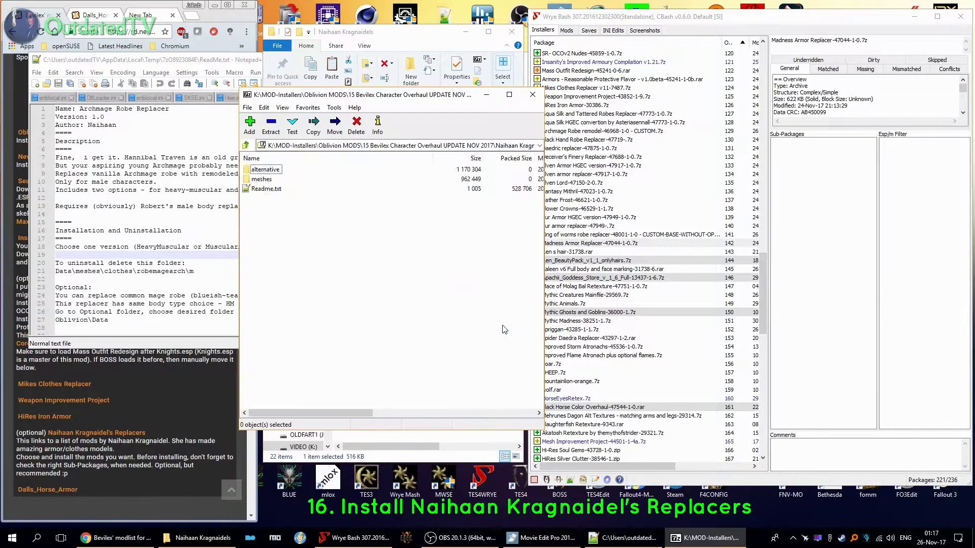
key(Return)
Read the Necromancer's Robes Remodel readme alongside the modlist guide, then close it.
double_click(267, 188)
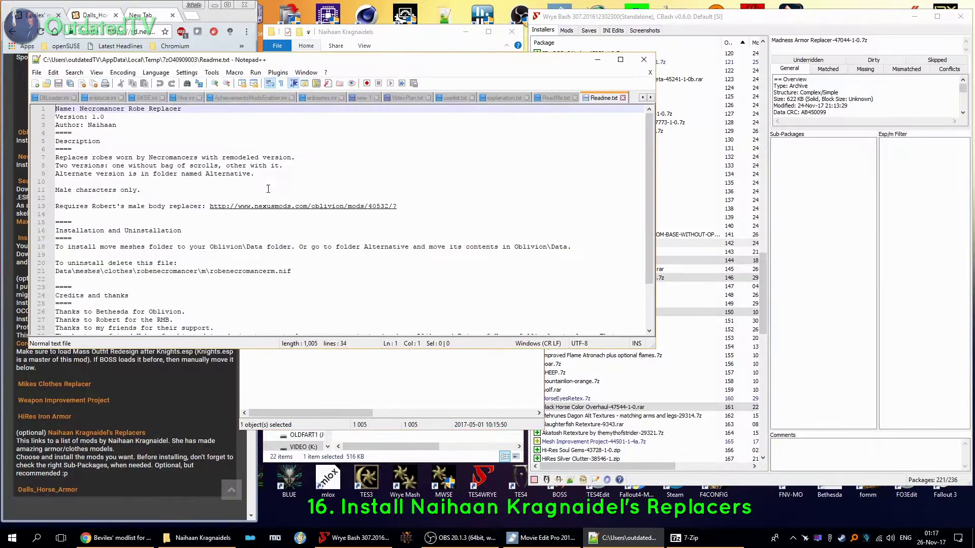
scroll(269, 278, down, 1)
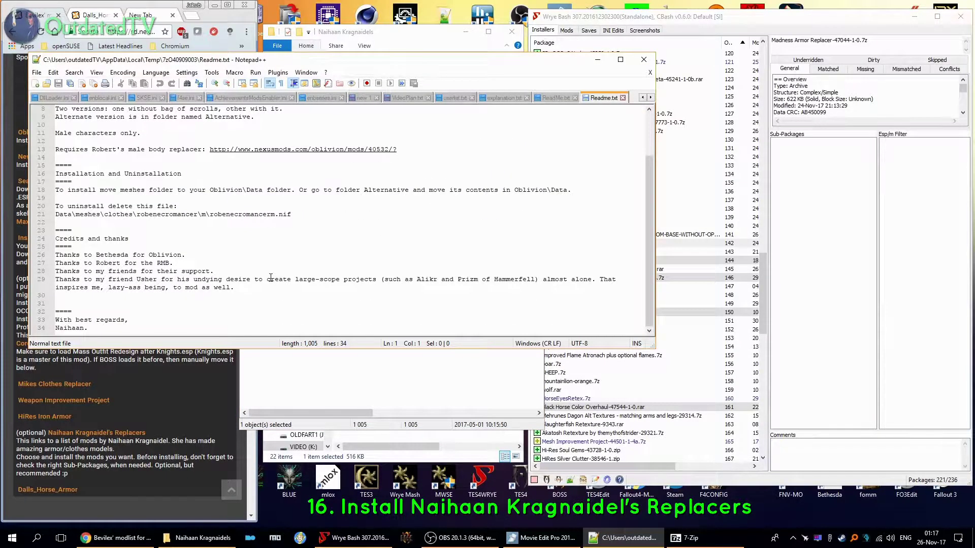
scroll(270, 278, up, 1)
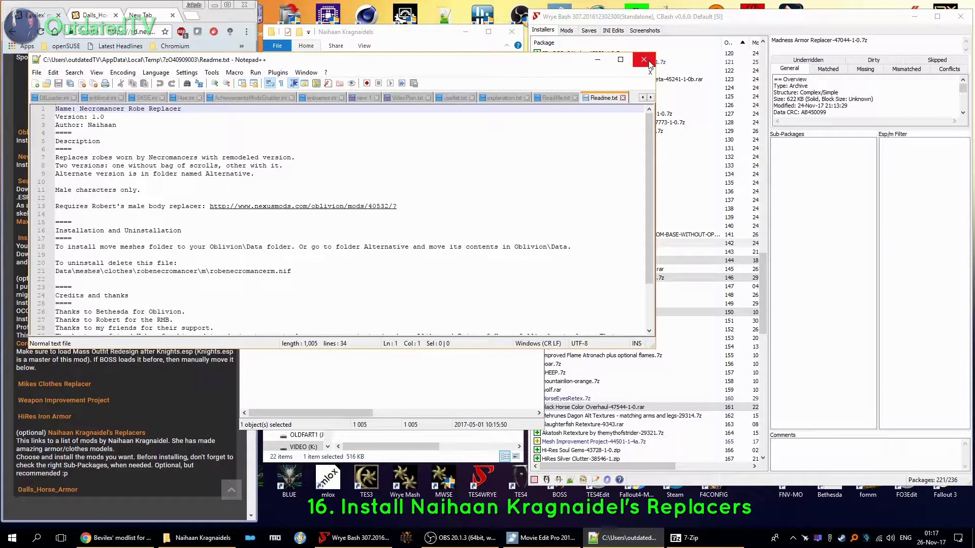
click(152, 411)
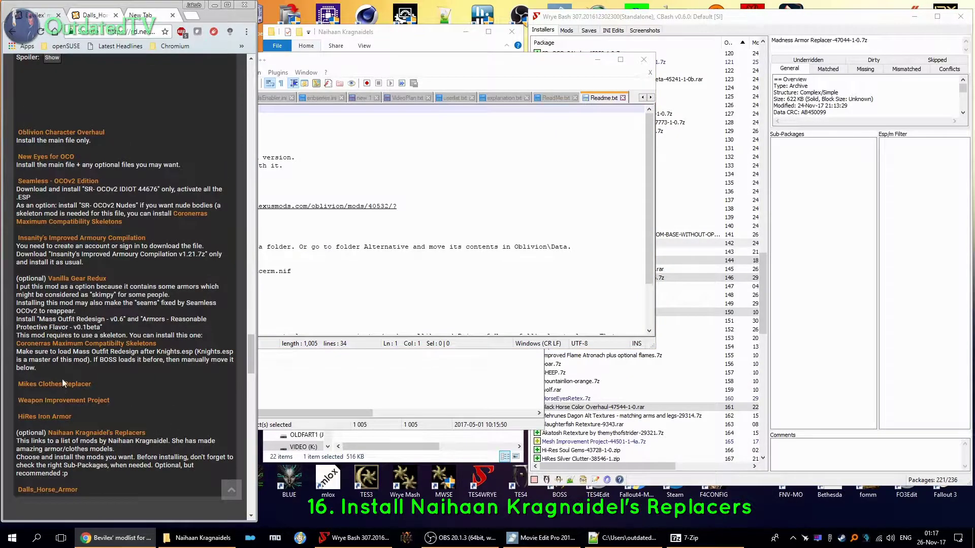
click(322, 289)
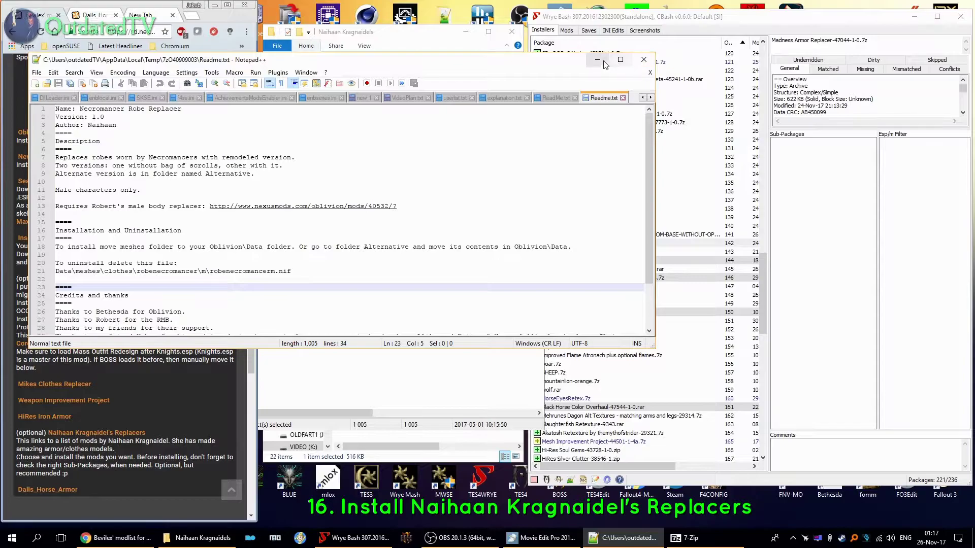
click(646, 61)
click(316, 353)
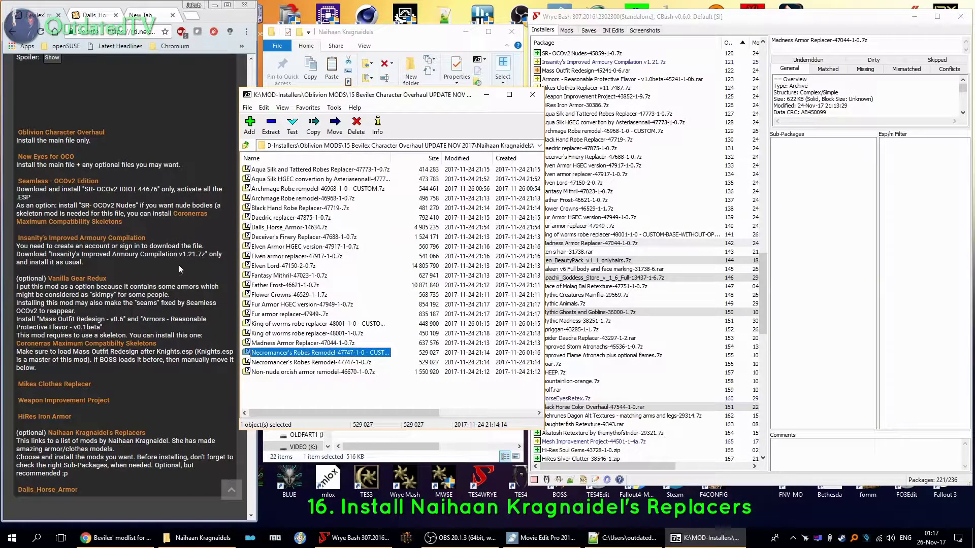
scroll(109, 303, down, 3)
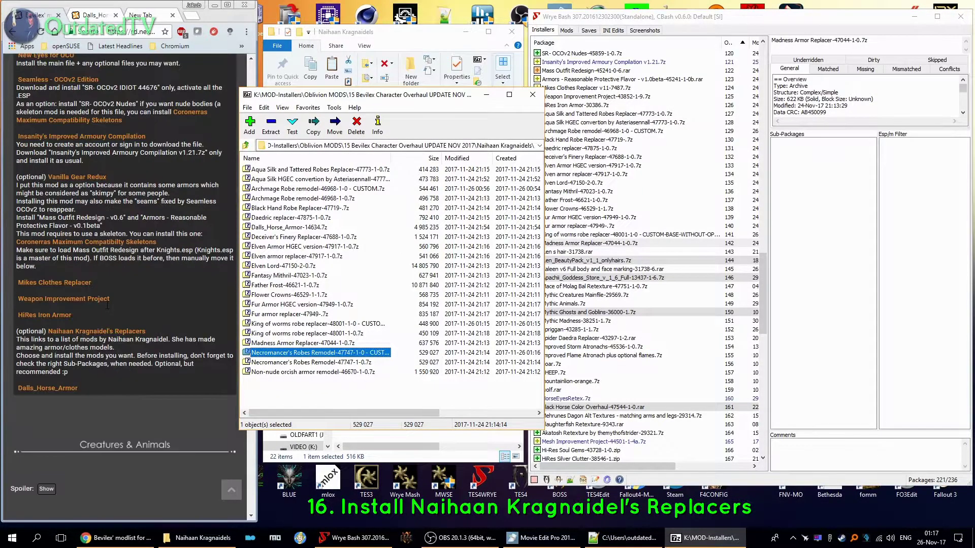
Open the Necromancer Robes Replacer page from the author's replacer mods, maximized.
click(95, 332)
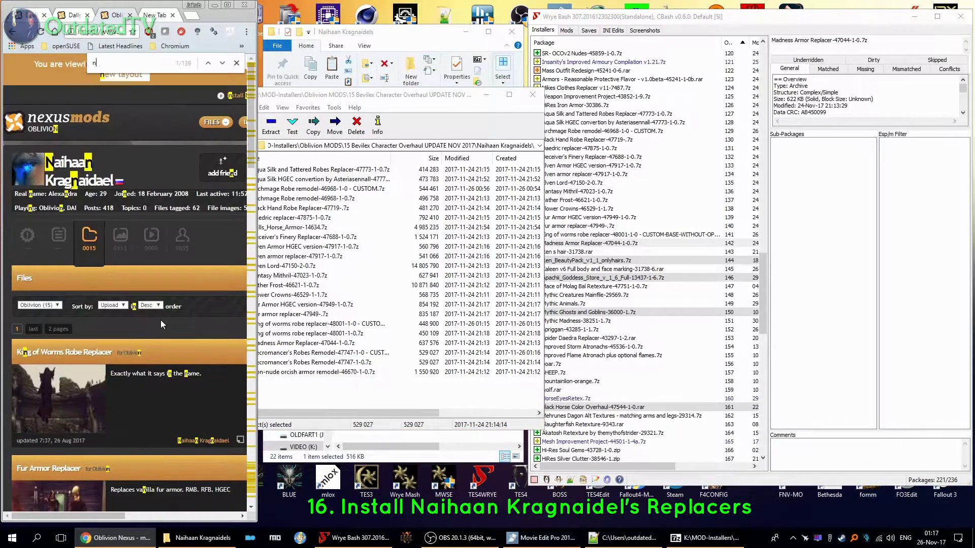
text(ecr)
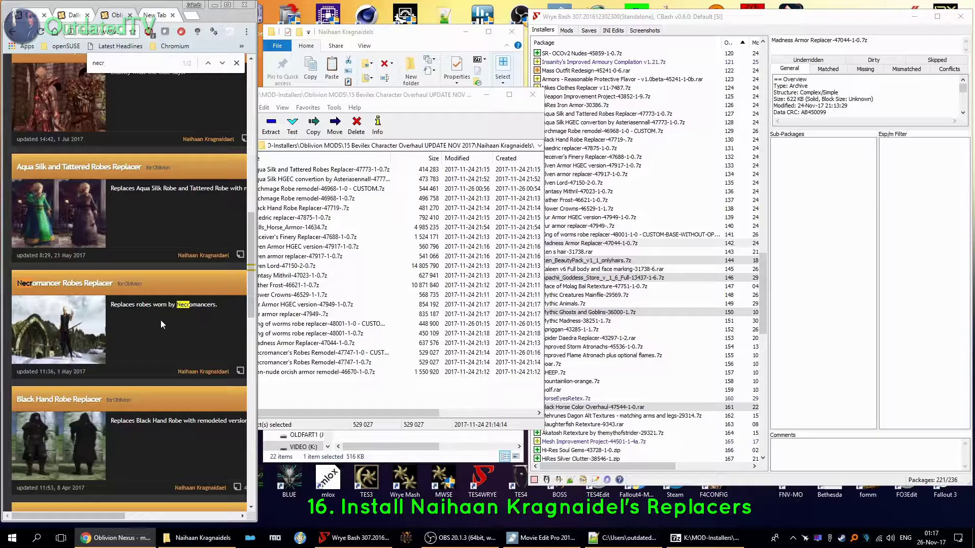
click(70, 285)
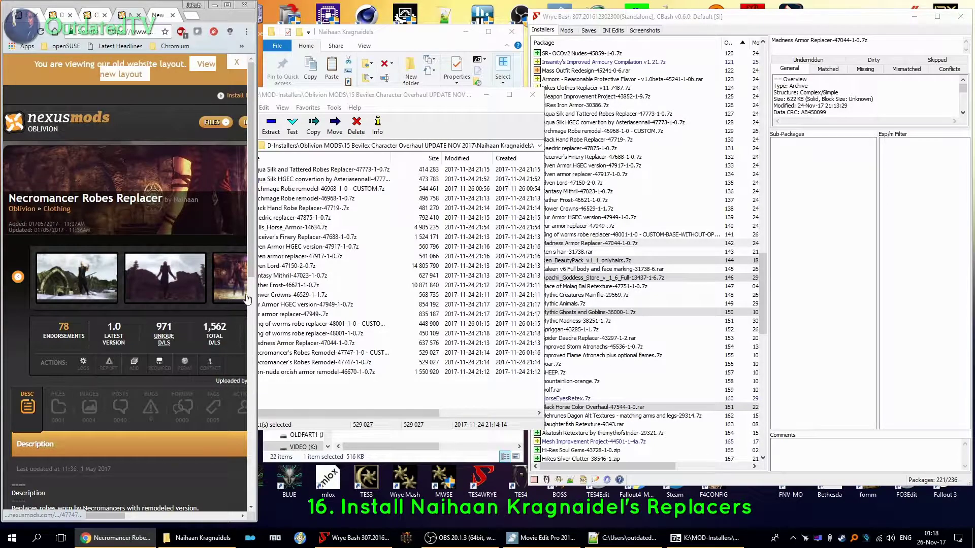
double_click(226, 5)
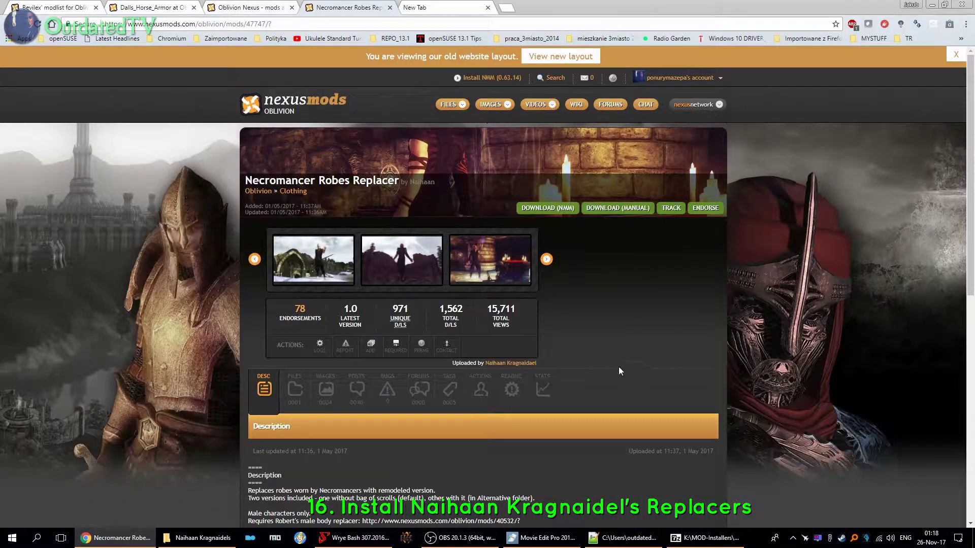
View the robe screenshots at full size, then minimize the browser.
click(414, 255)
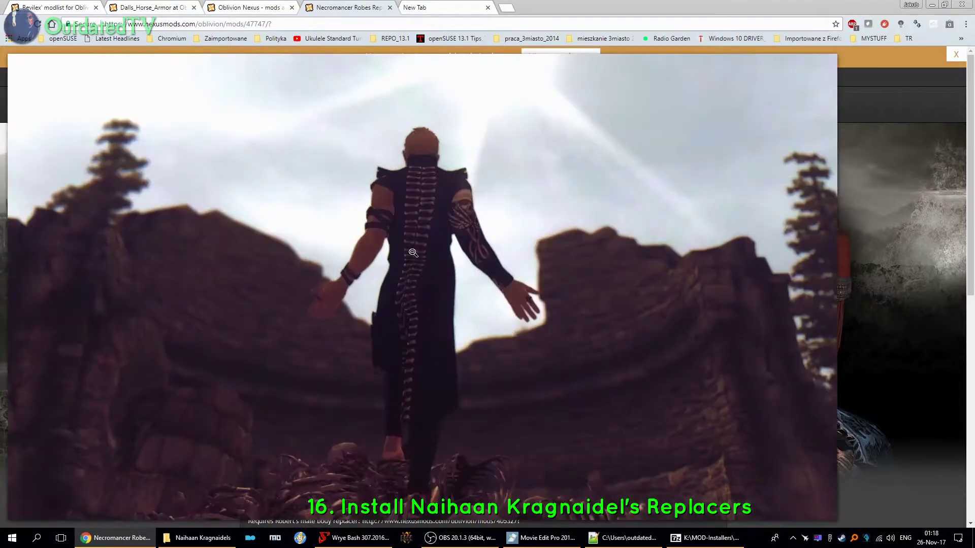
click(549, 264)
click(485, 265)
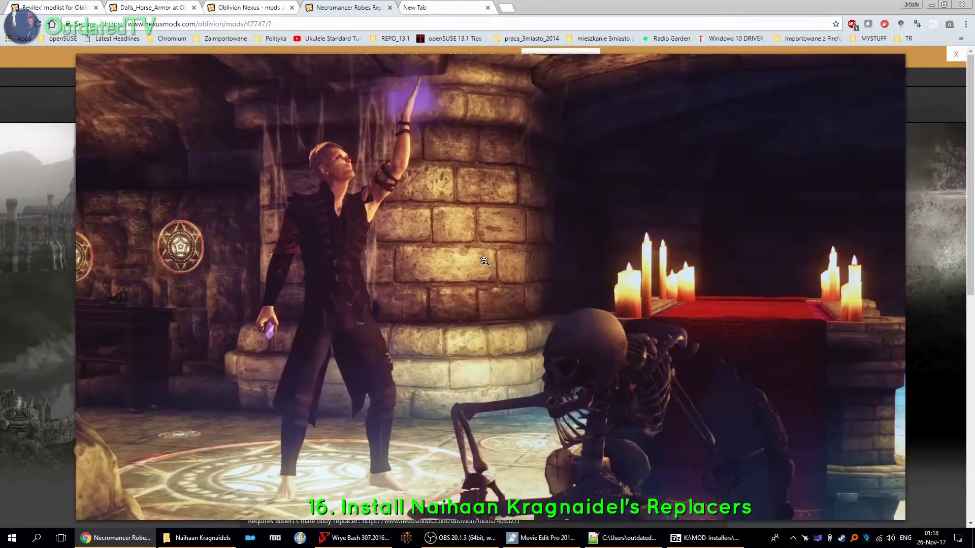
click(485, 261)
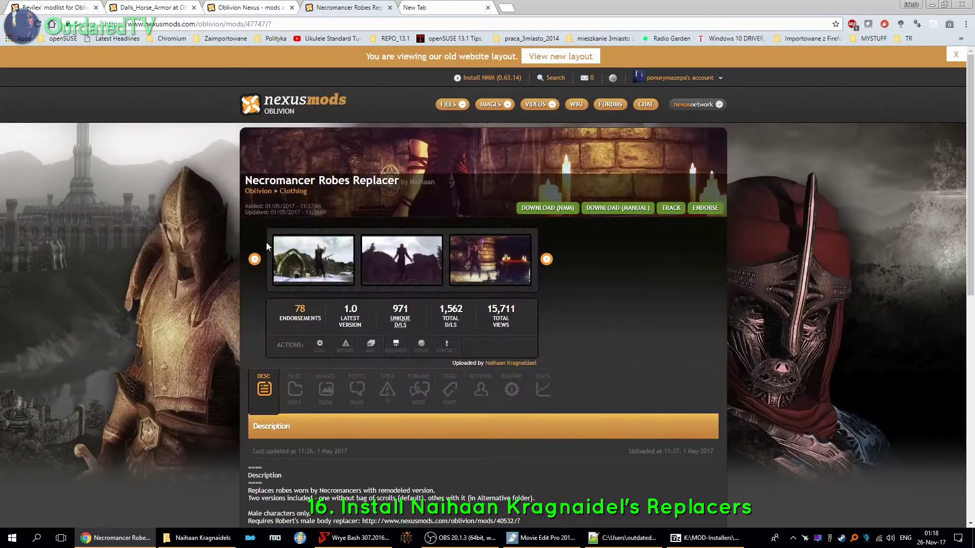
click(331, 265)
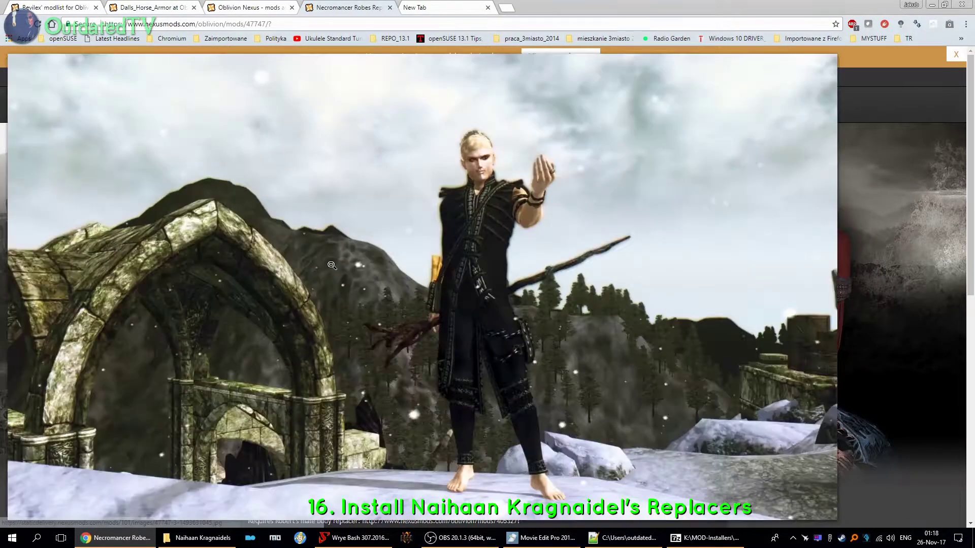
click(506, 295)
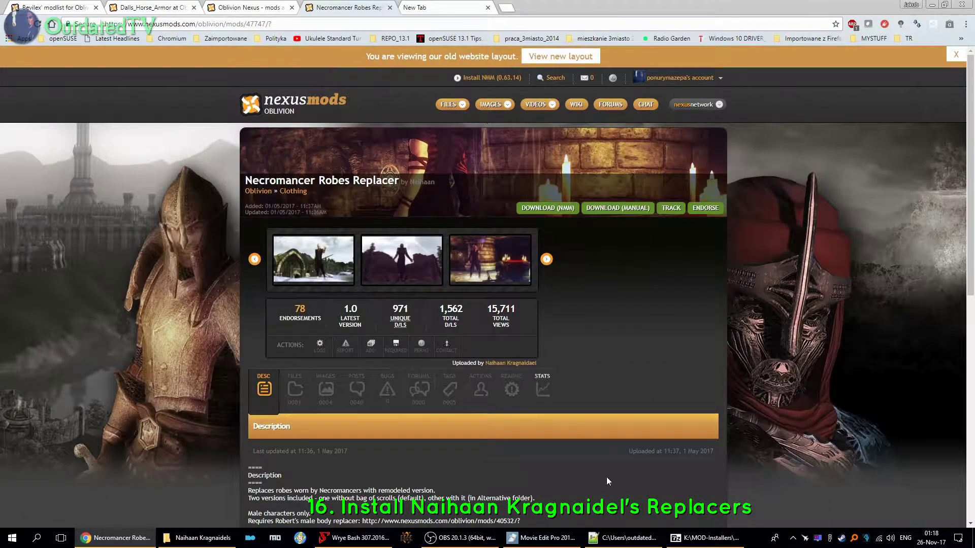
click(931, 5)
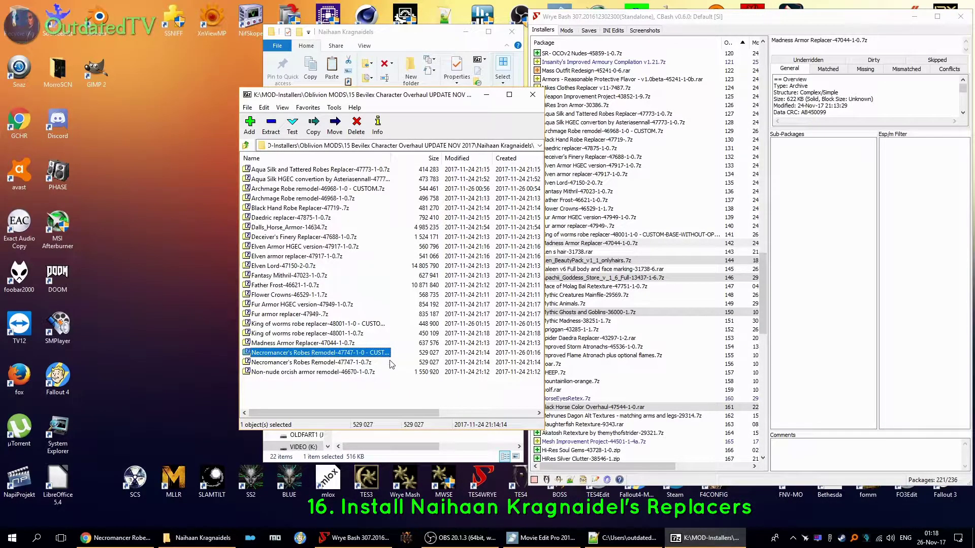
Delete the alternative folder from the CUSTOM Necromancer's Robes archive and close 7-Zip.
double_click(319, 352)
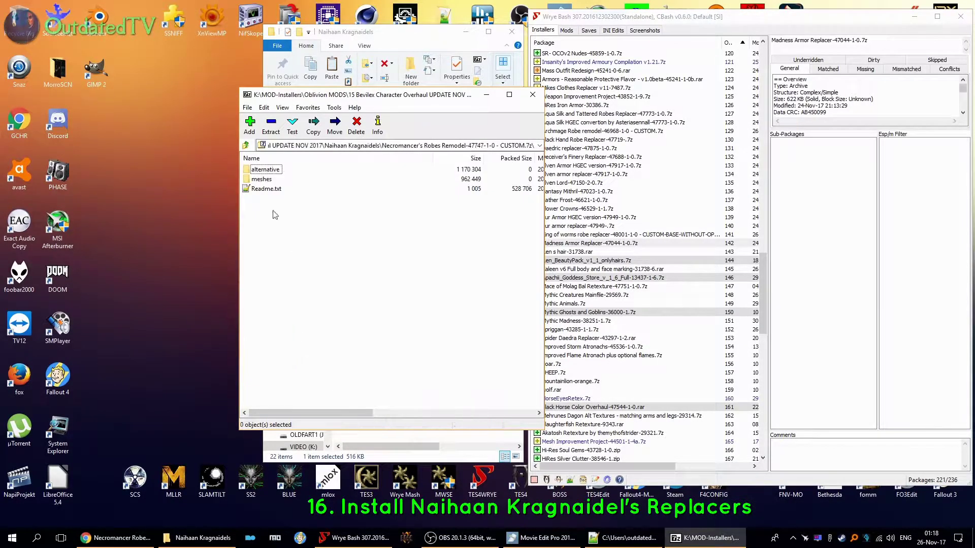
click(264, 170)
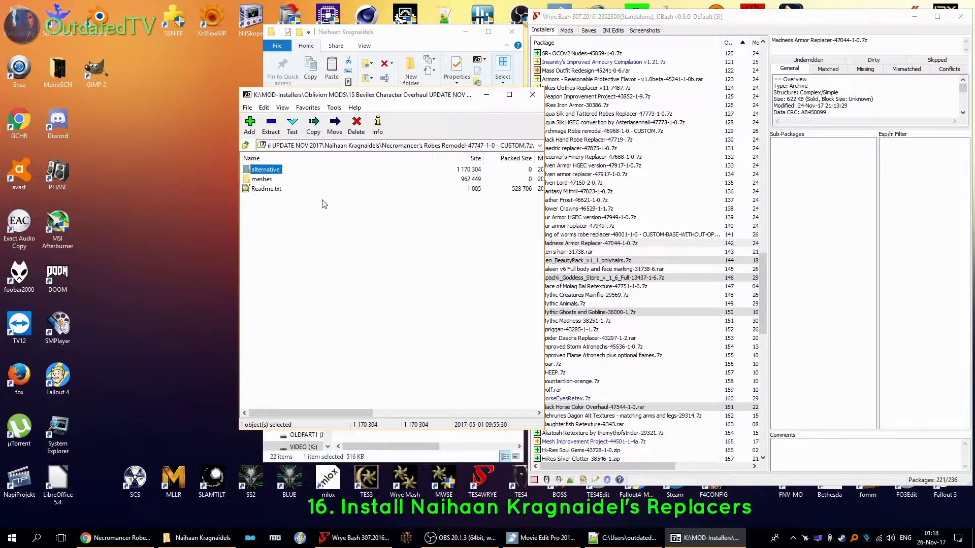
key(Delete)
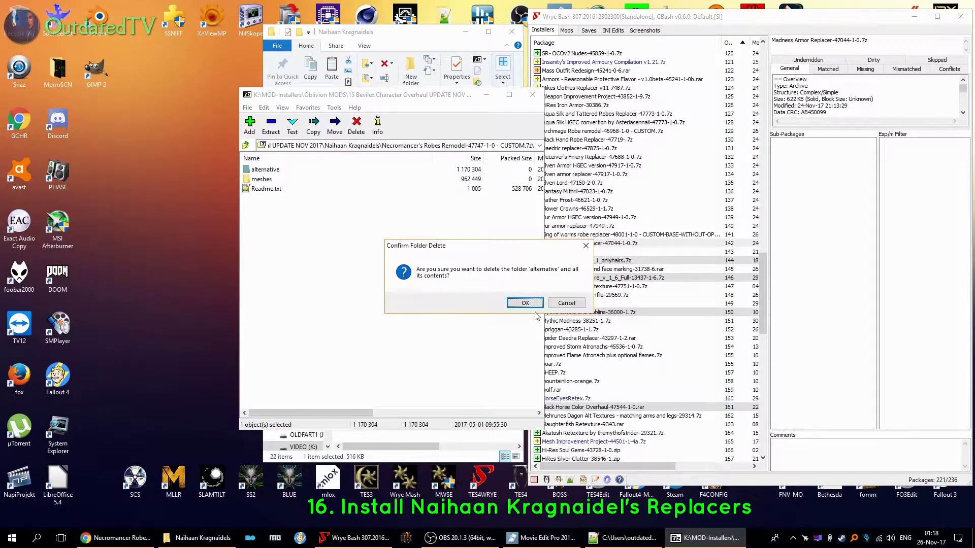
click(525, 303)
click(533, 95)
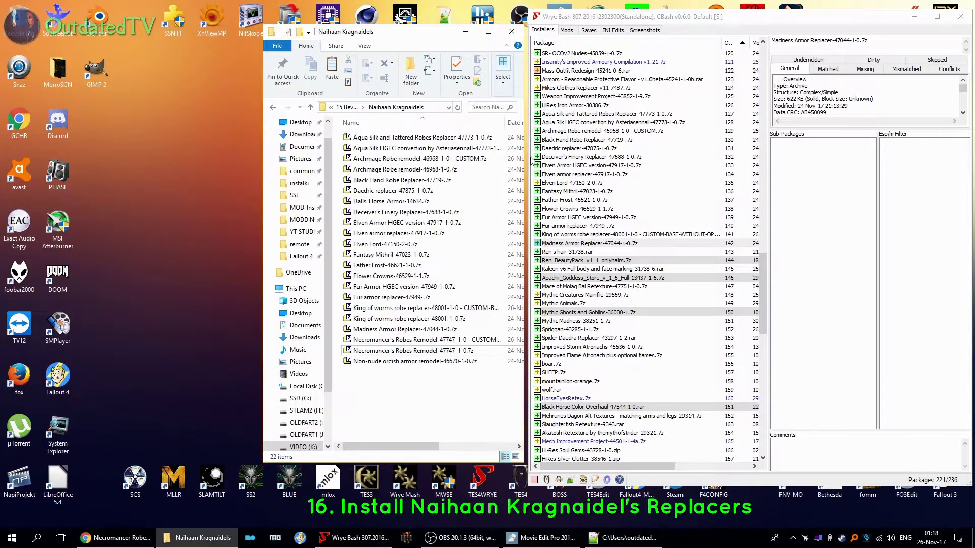
Install the new Necromancer's Robes Remodel CUSTOM package at order 143.
click(418, 340)
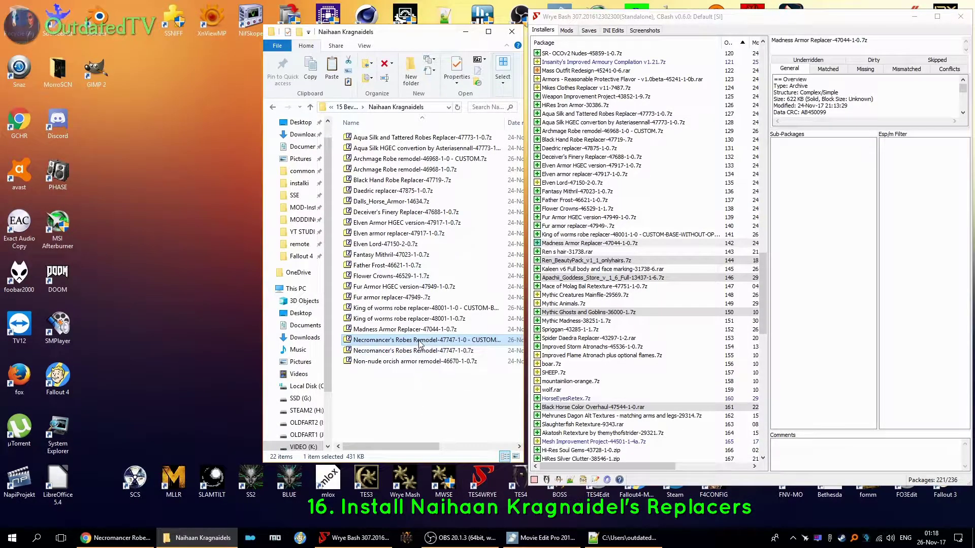
scroll(640, 360, down, 5)
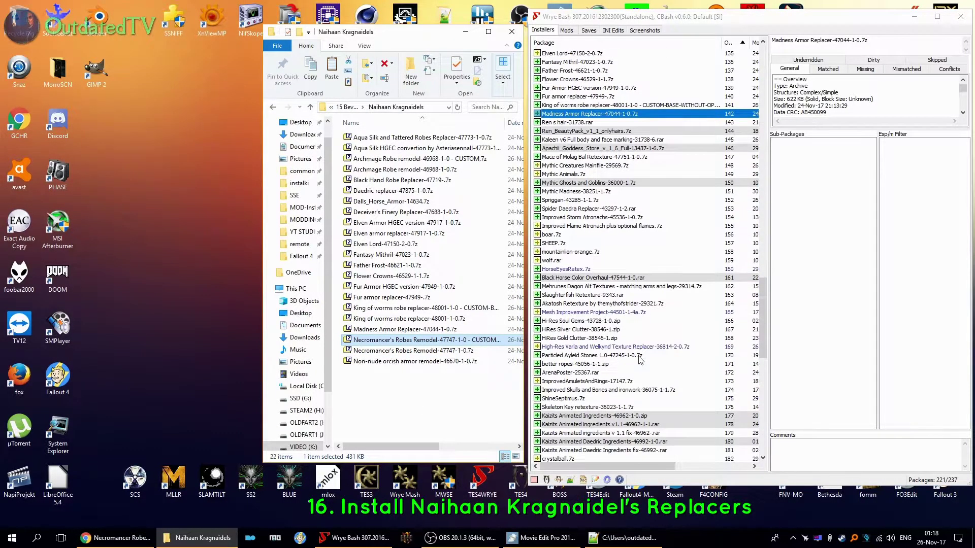
scroll(640, 360, down, 10)
scroll(640, 359, down, 6)
click(594, 443)
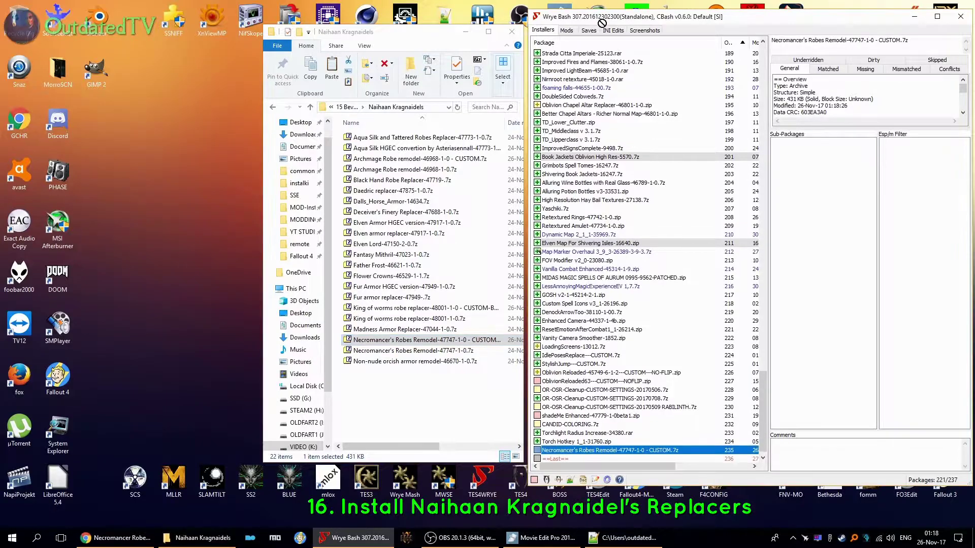
scroll(640, 304, up, 3)
scroll(625, 191, up, 6)
scroll(602, 77, up, 6)
scroll(605, 55, up, 3)
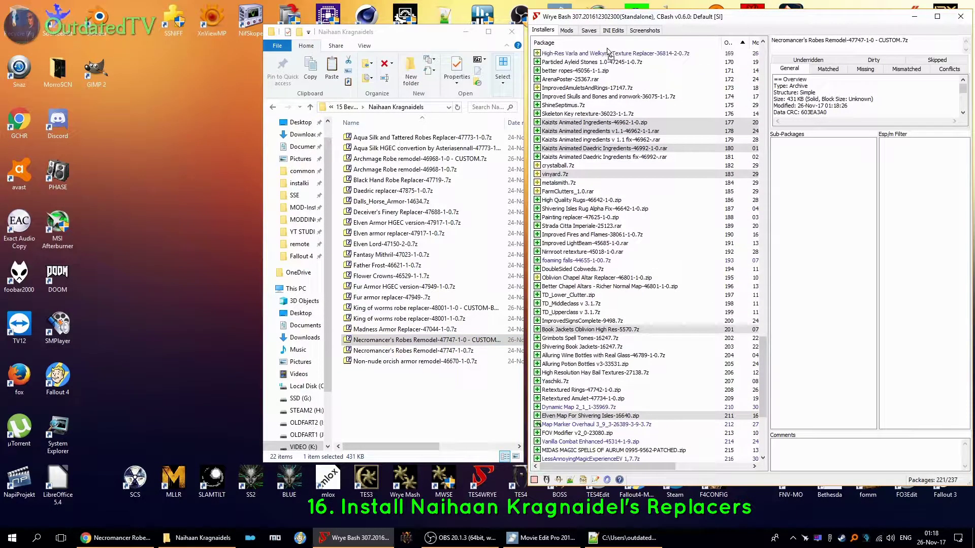
scroll(608, 191, up, 6)
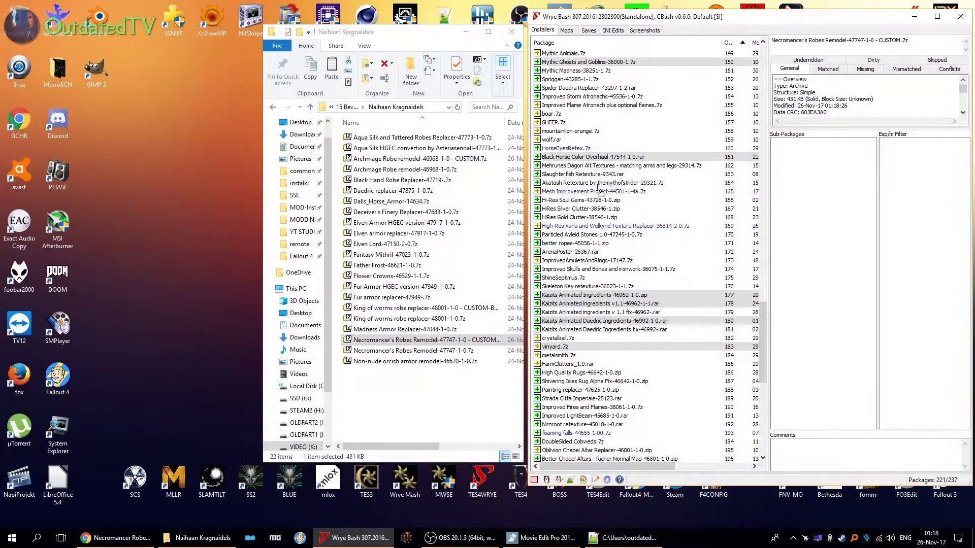
scroll(614, 61, up, 5)
scroll(617, 57, up, 3)
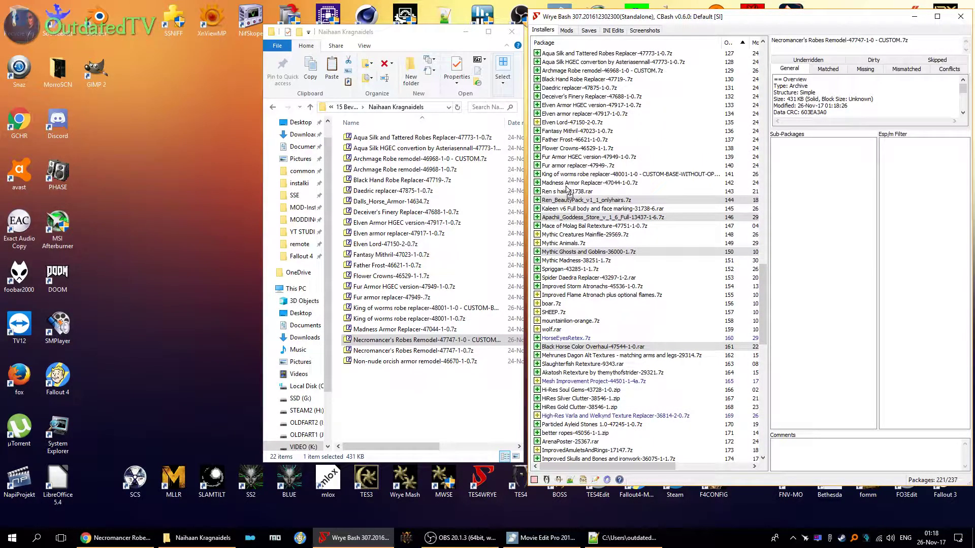
right_click(538, 192)
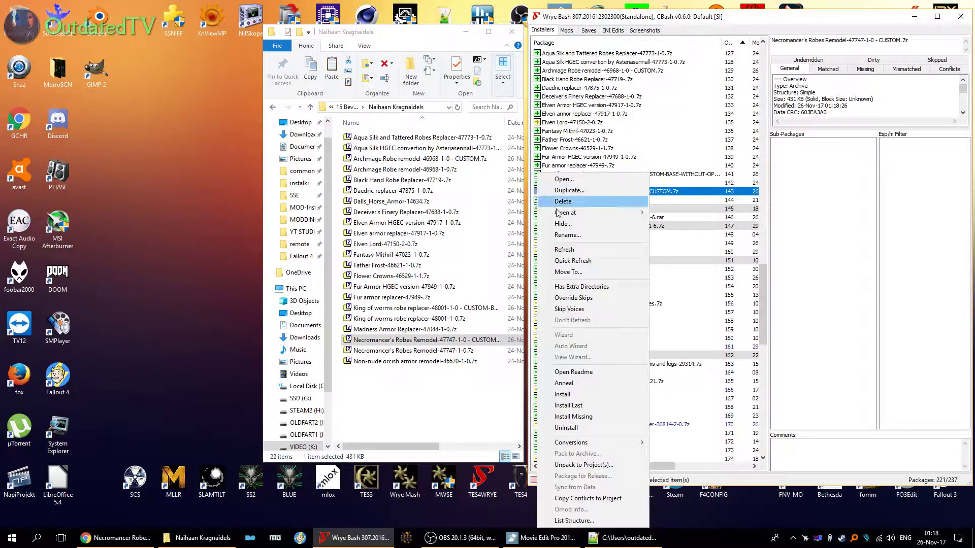
click(575, 396)
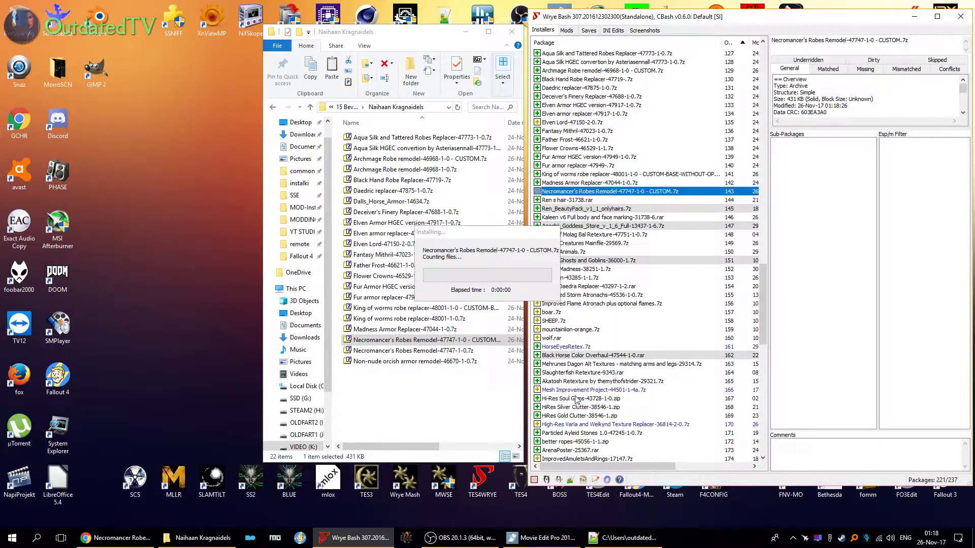